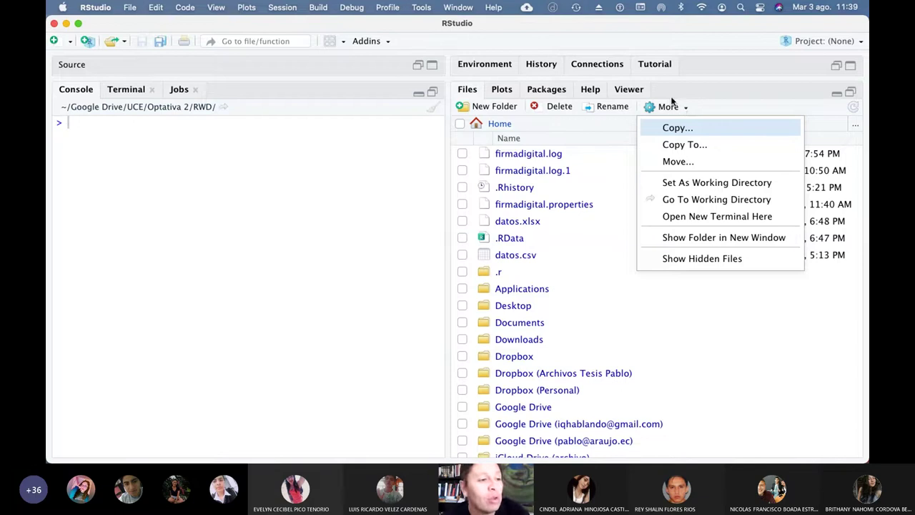
# Show the contents of the current working directory in the file list.
pyautogui.click(698, 200)
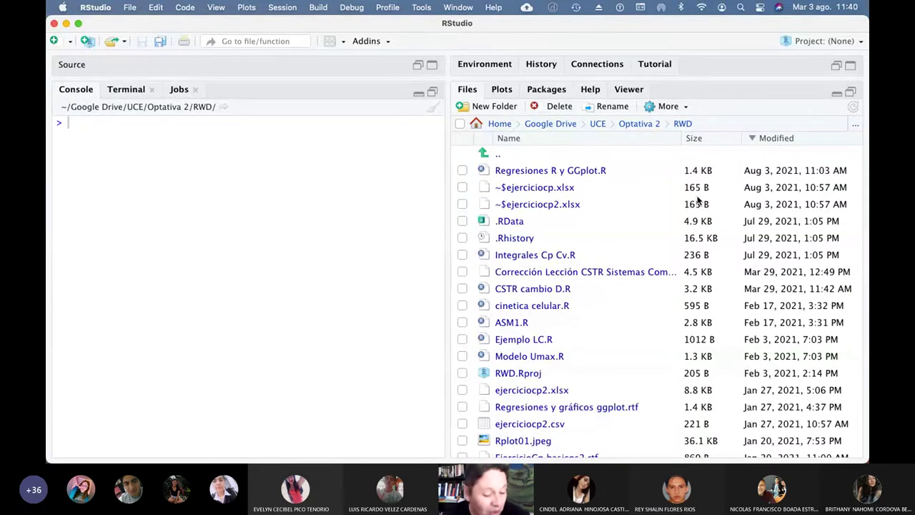
pyautogui.press('super+Tab')
pyautogui.press('super+Tab')
pyautogui.press('super+Tab')
pyautogui.press('super+Tab')
pyautogui.press('super+Tab')
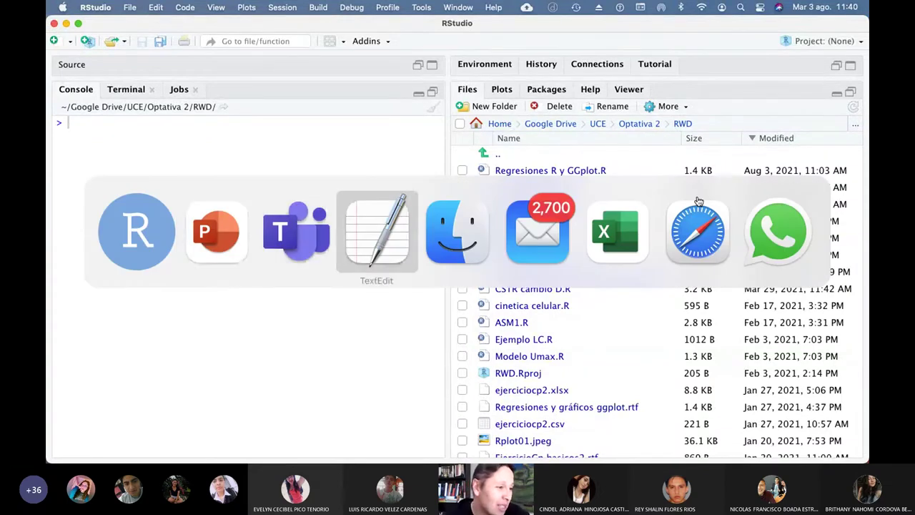
pyautogui.press('super+Tab')
pyautogui.press('super+Tab')
pyautogui.press('super+Tab')
pyautogui.press('super+Tab')
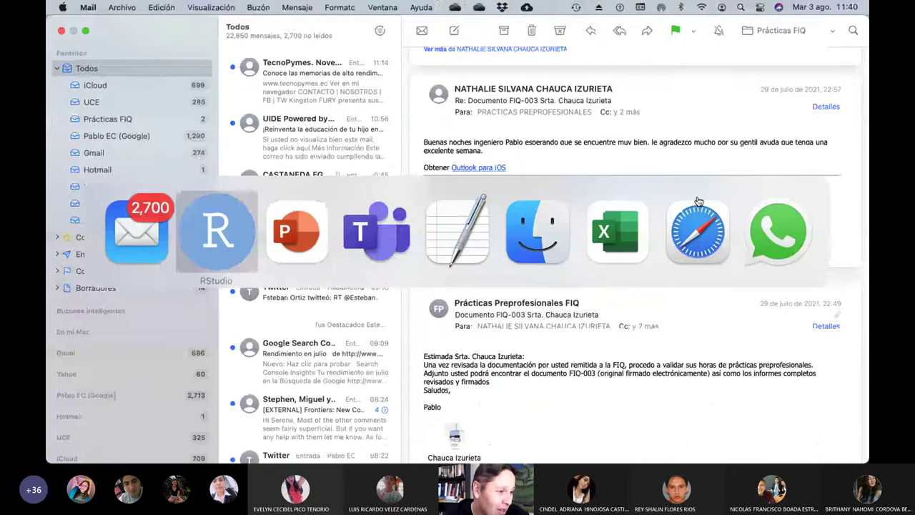
pyautogui.press('shift+super+Tab')
pyautogui.press('shift+super+Tab')
pyautogui.press('shift+super+Tab')
pyautogui.press('shift+super+Tab')
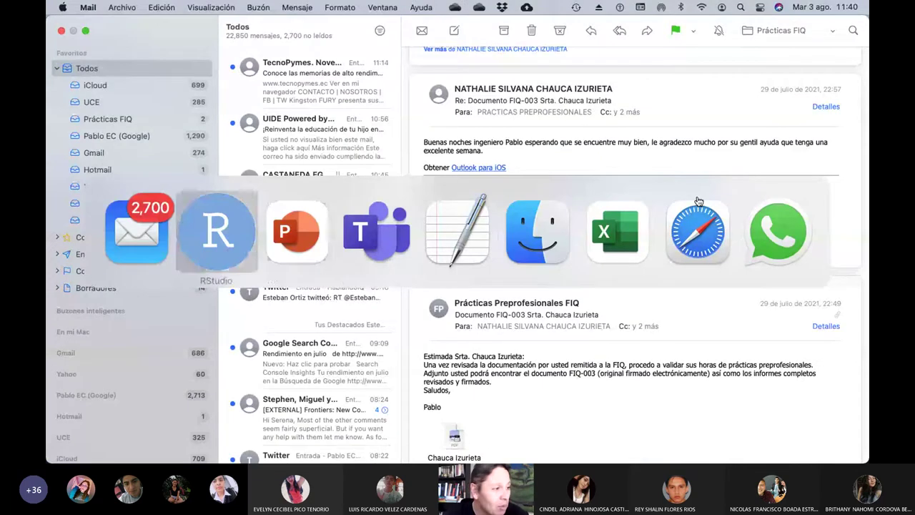
# Quit the Mail application.
pyautogui.click(87, 7)
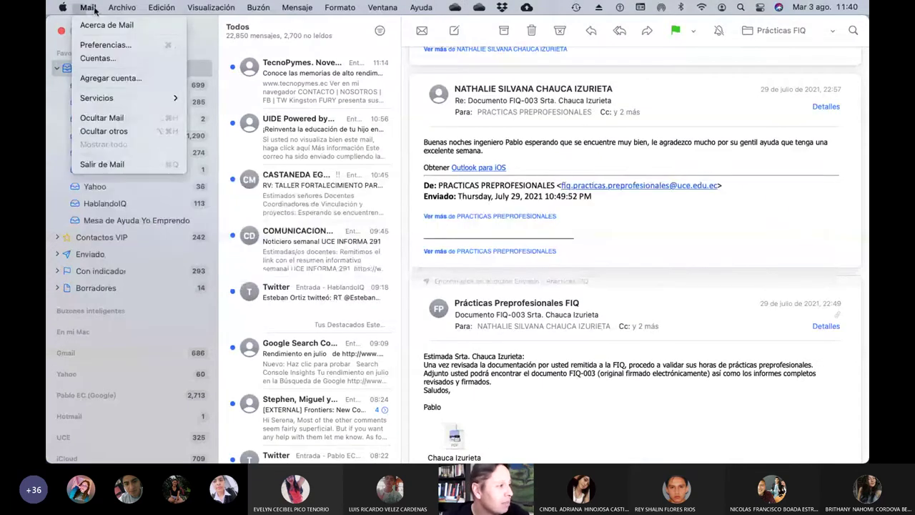
pyautogui.click(90, 163)
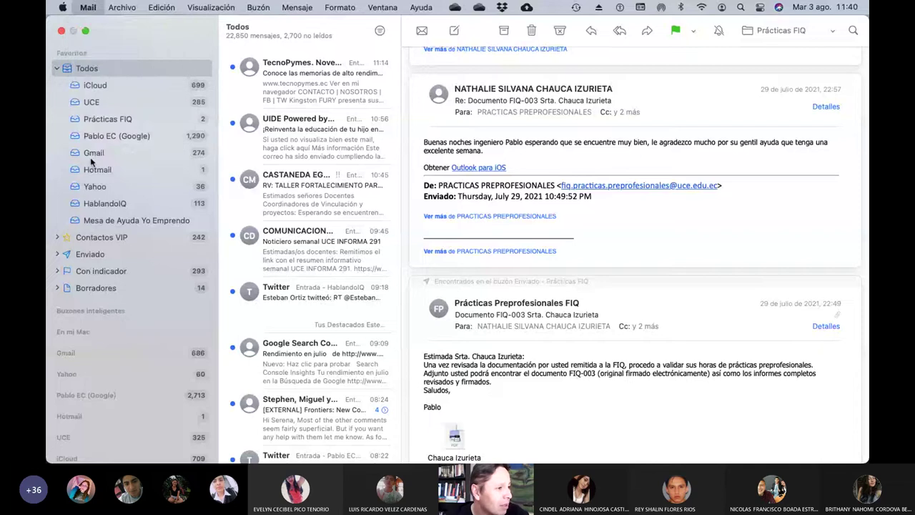
# Switch to Excel and examine the T and cp columns of the ejerciciocp2 workbook at 263% zoom.
pyautogui.press('super+Tab')
pyautogui.press('super+Tab')
pyautogui.press('super+Tab')
pyautogui.press('super+Tab')
pyautogui.press('super+Tab')
pyautogui.press('super+Tab')
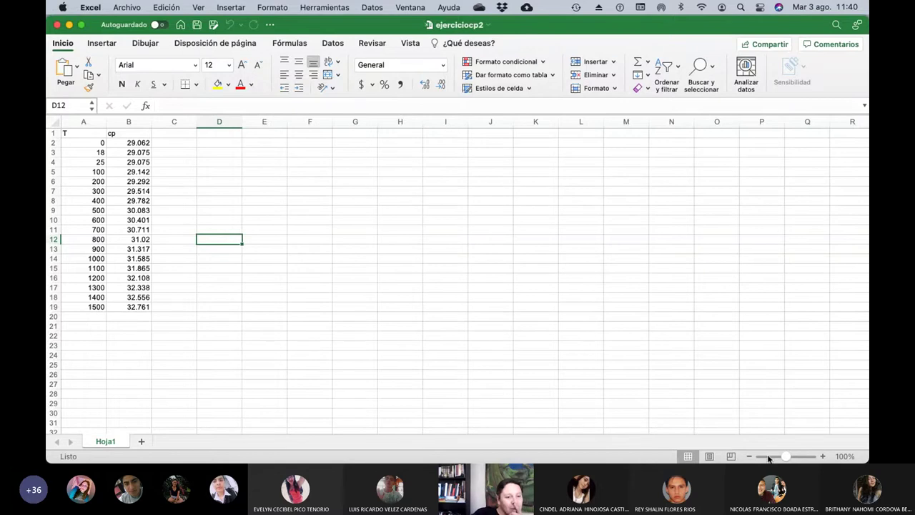
pyautogui.moveTo(787, 456)
pyautogui.mouseDown()
pyautogui.moveTo(818, 458)
pyautogui.moveTo(799, 456)
pyautogui.mouseUp()
pyautogui.scroll(3, 242, 319)
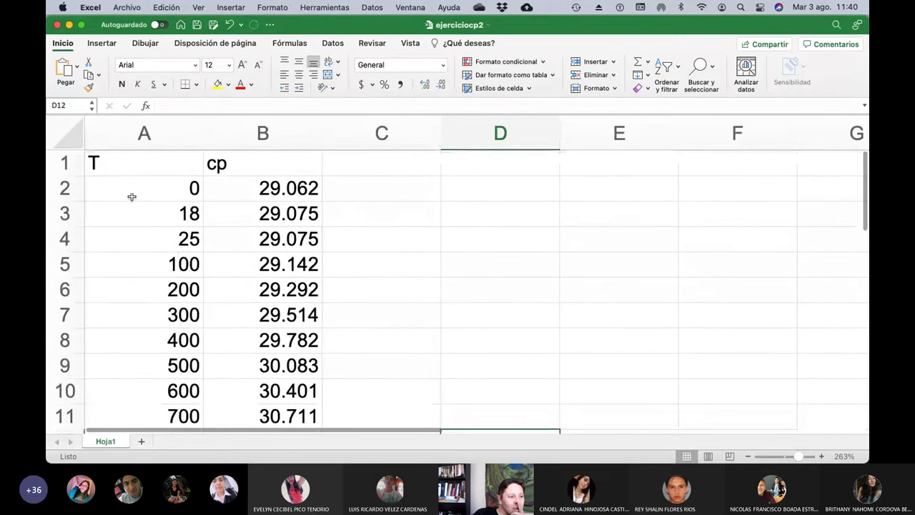
pyautogui.scroll(-10, 171, 251)
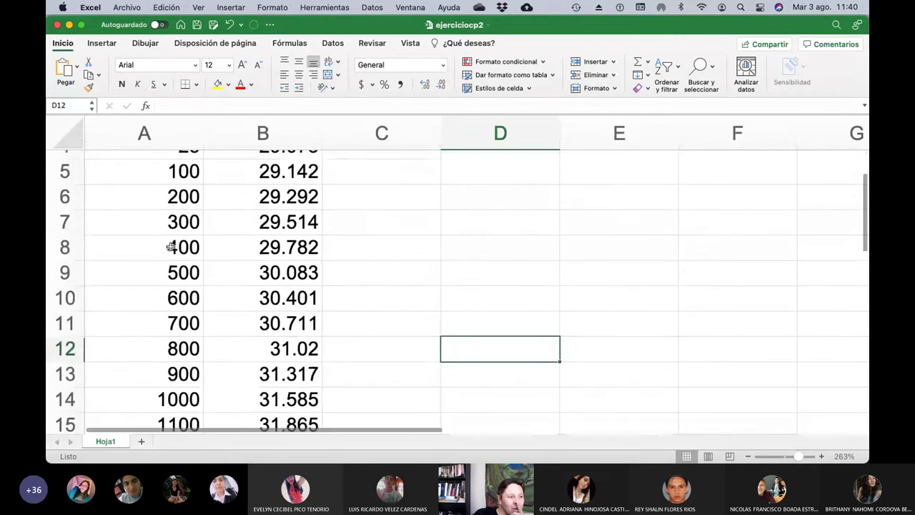
pyautogui.scroll(10, 172, 249)
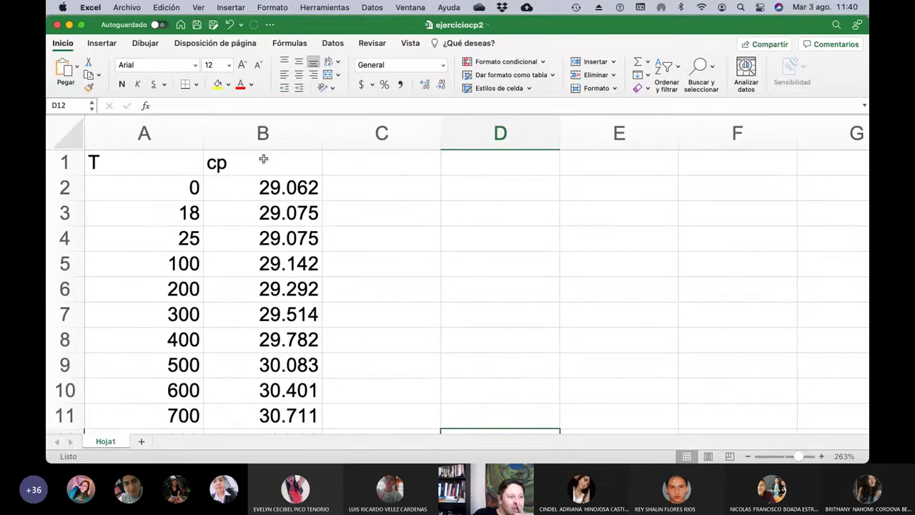
pyautogui.scroll(-10, 298, 271)
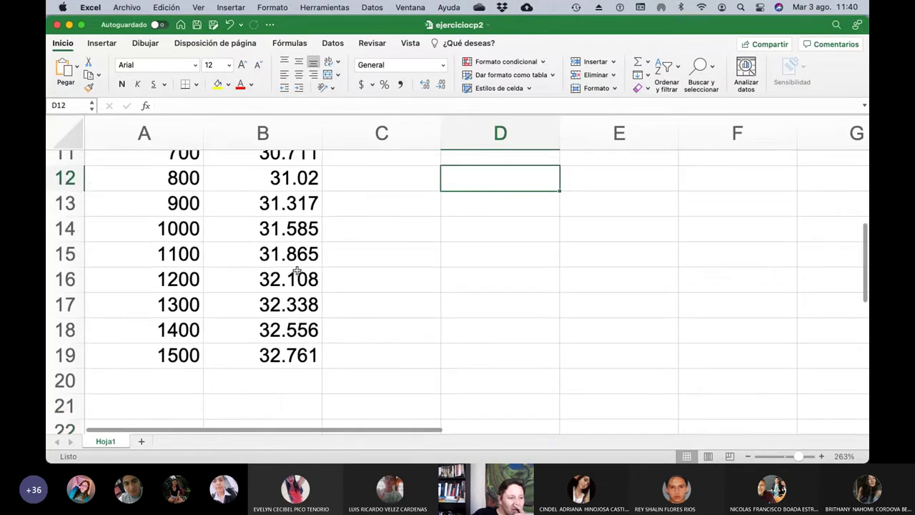
pyautogui.scroll(10, 298, 269)
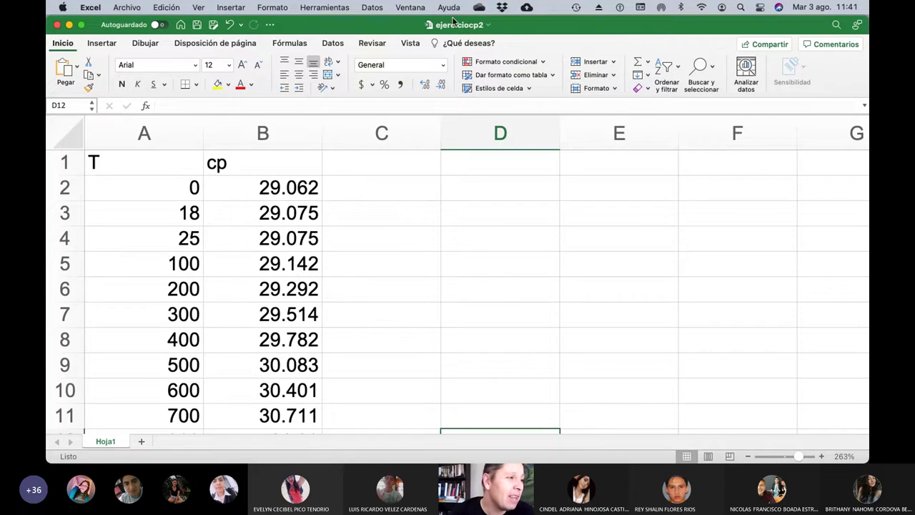
# Bring the ejerciciocp workbook to the front and view its T, cp1, cp2 and cp3 columns at 260% zoom.
pyautogui.click(419, 7)
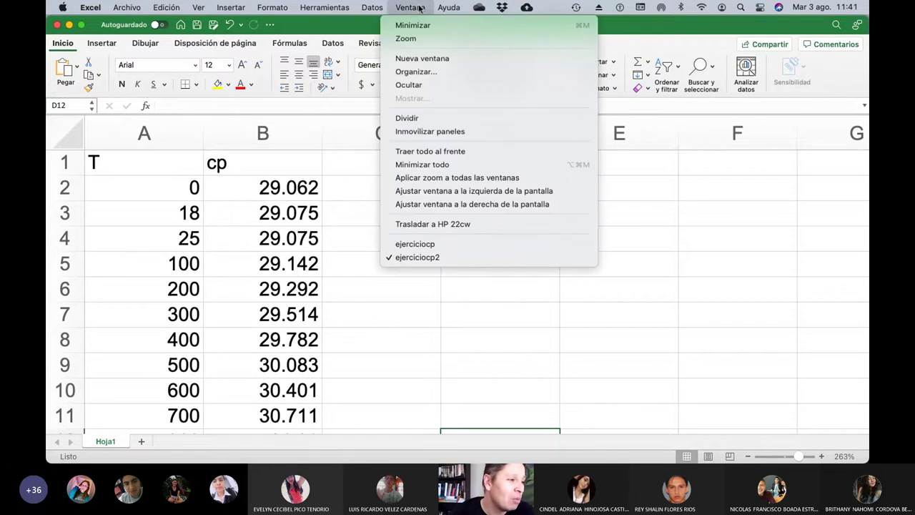
pyautogui.click(456, 244)
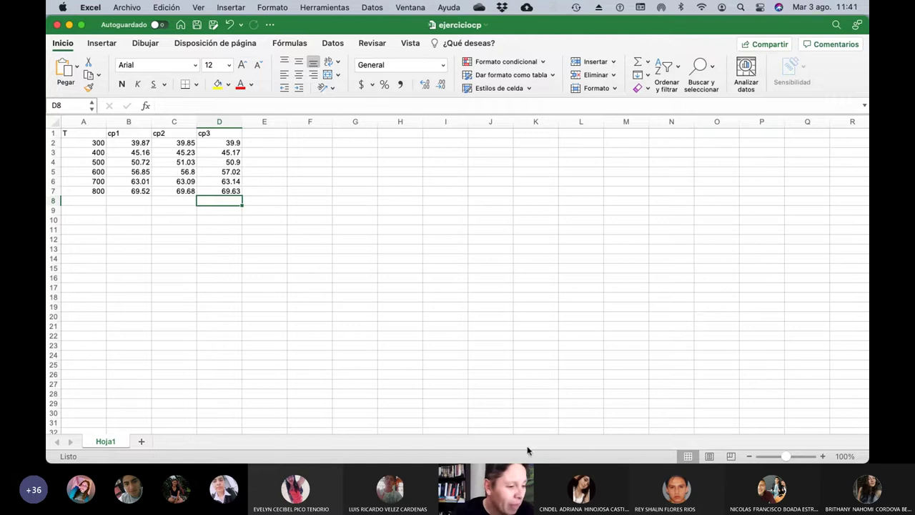
pyautogui.moveTo(788, 456); pyautogui.dragTo(798, 456)
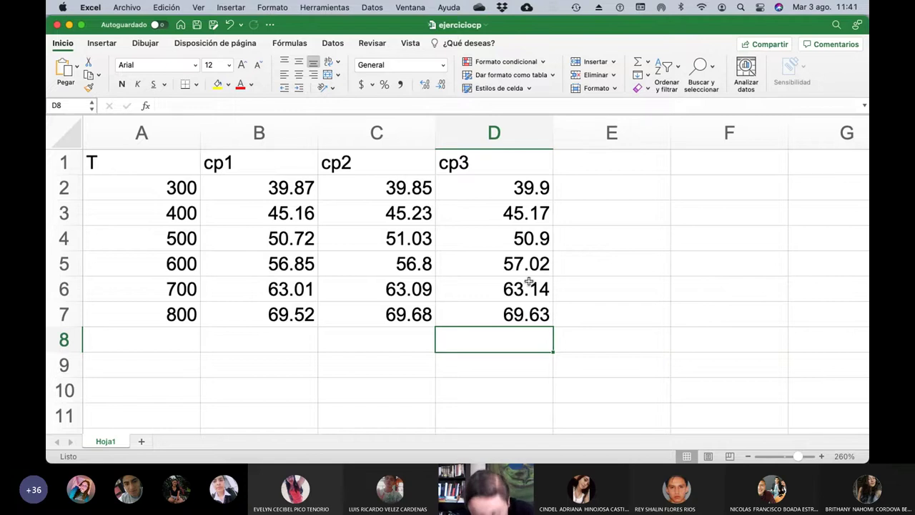
# Switch to PowerPoint and, after a blank line below the setwd bullet, add the bullet "Para migrar datos desde ME:".
pyautogui.press('super+Tab')
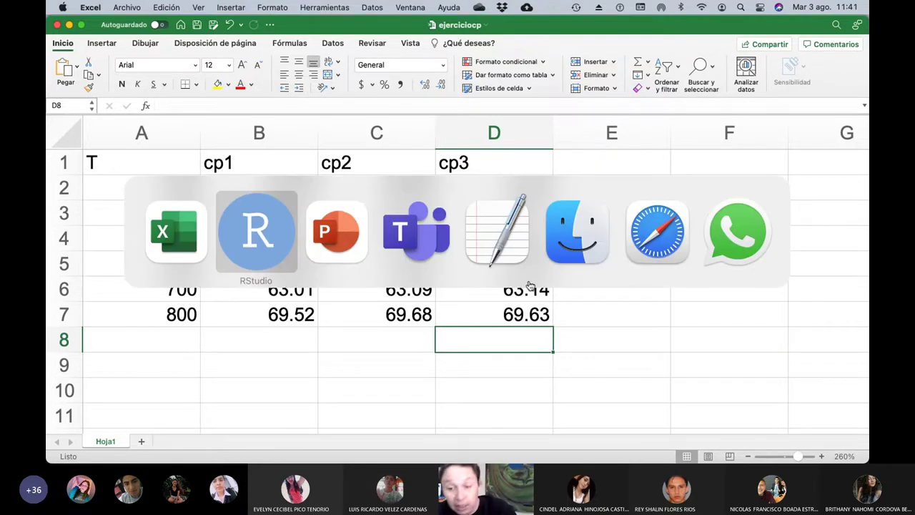
pyautogui.press('super+Tab')
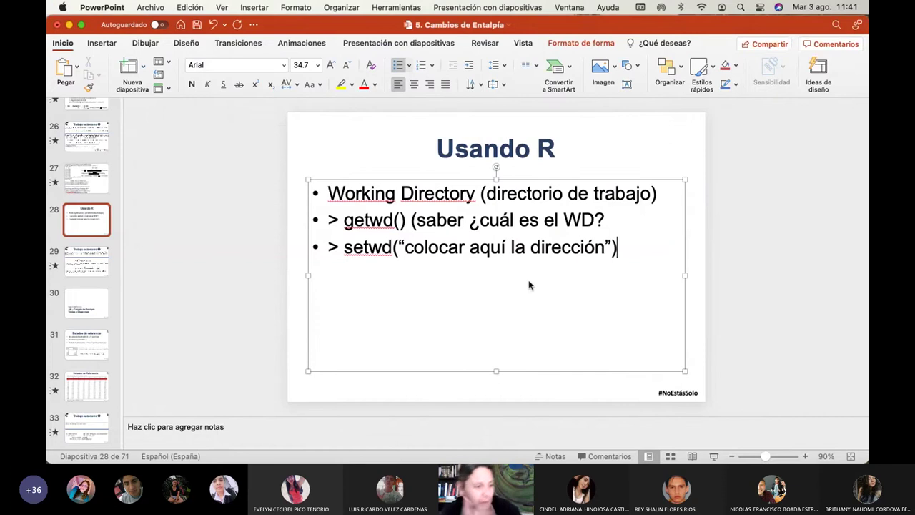
pyautogui.press('Return')
pyautogui.press('Return')
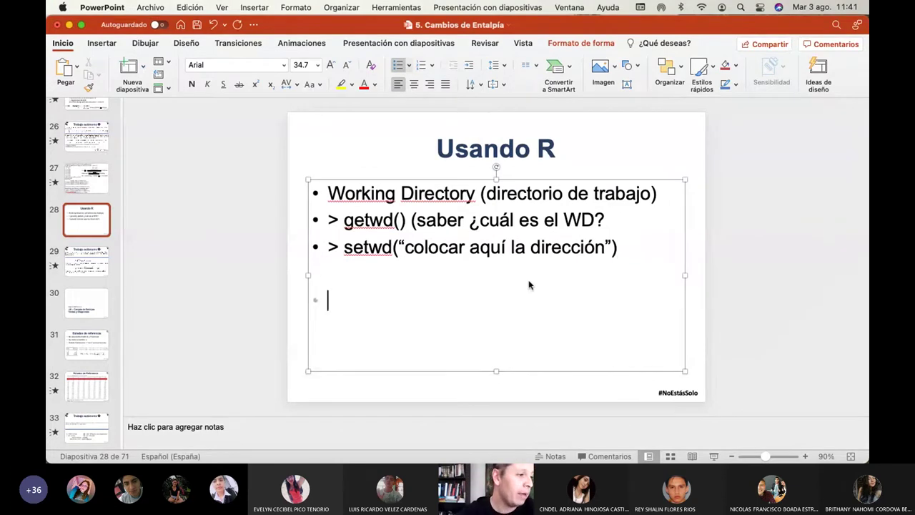
pyautogui.write('Para ')
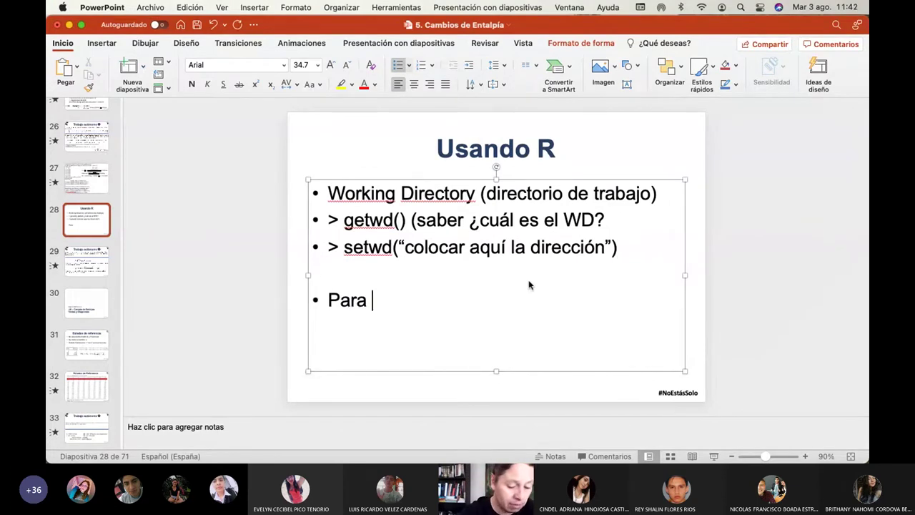
pyautogui.write('migrar dat')
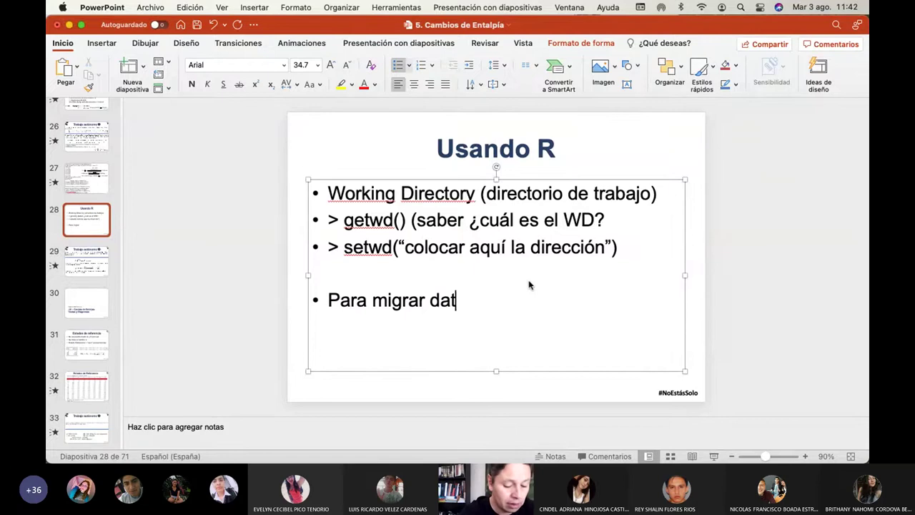
pyautogui.write('os desde ')
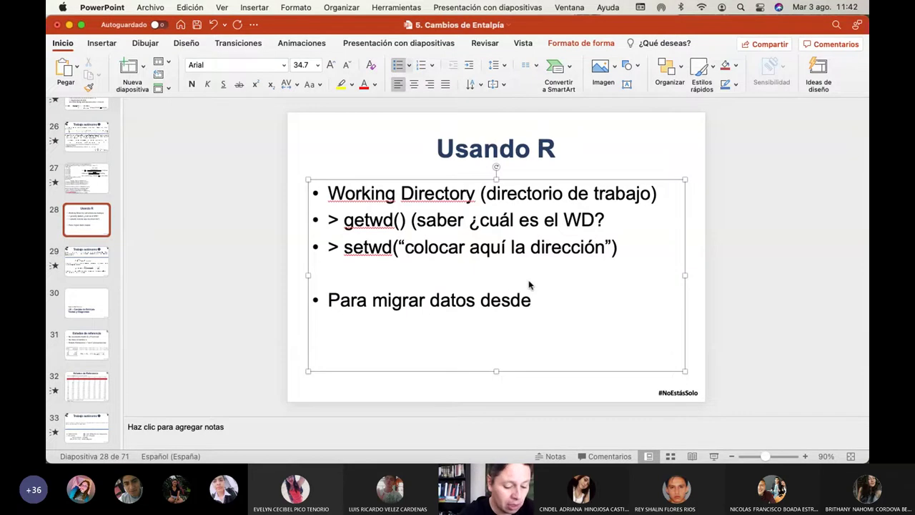
pyautogui.write('M')
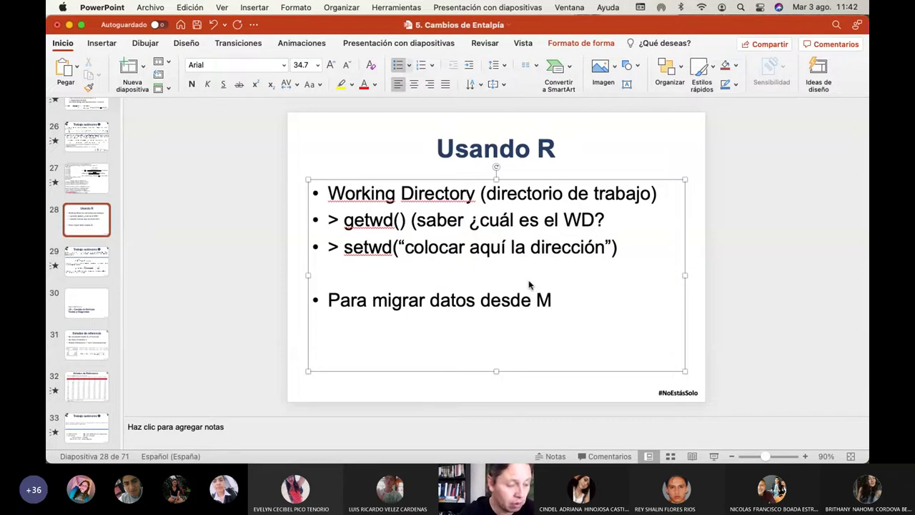
pyautogui.write('E')
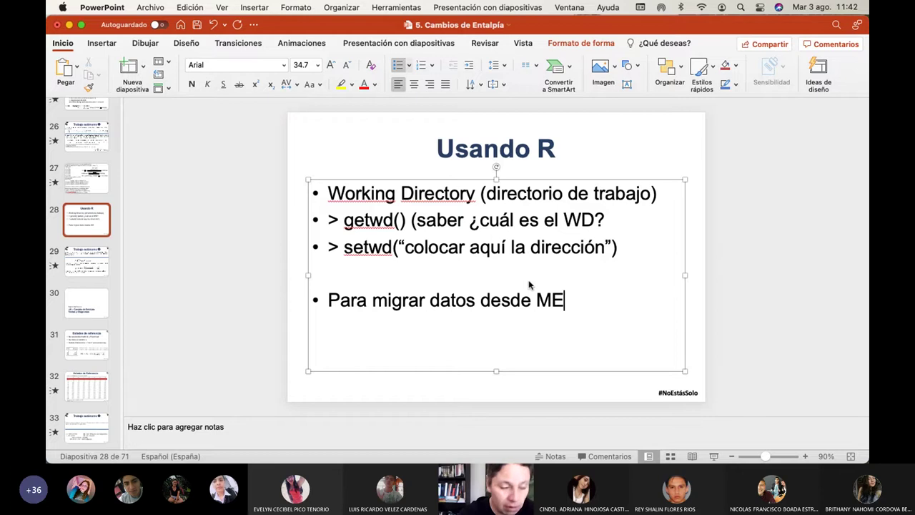
pyautogui.write(':')
# Add an indented sub-bullet reading "Transforma tu xlsx/xls en cvs" under the data migration bullet.
pyautogui.press('Return')
pyautogui.press('Tab')
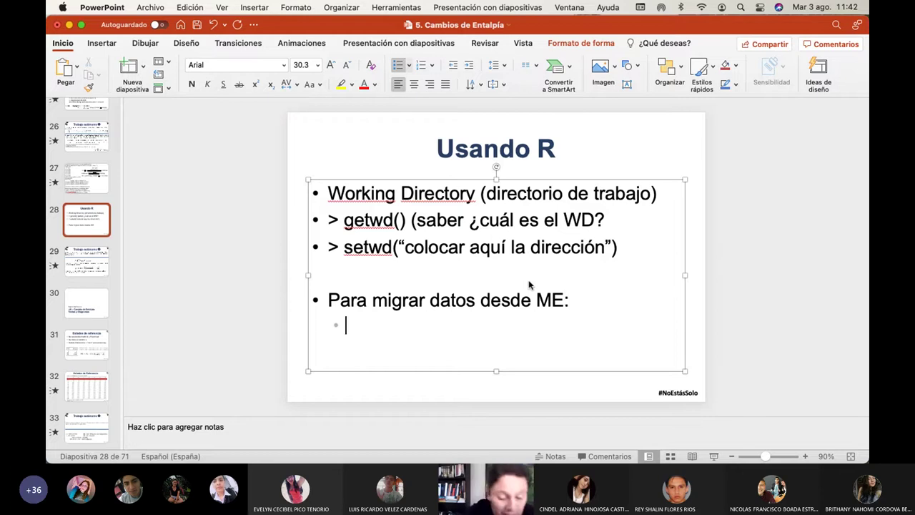
pyautogui.write('Trans')
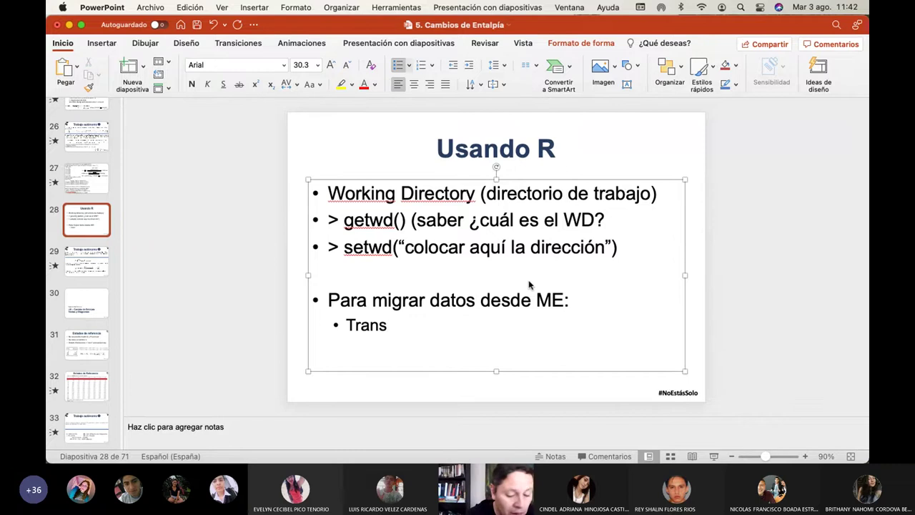
pyautogui.write('forma tu ')
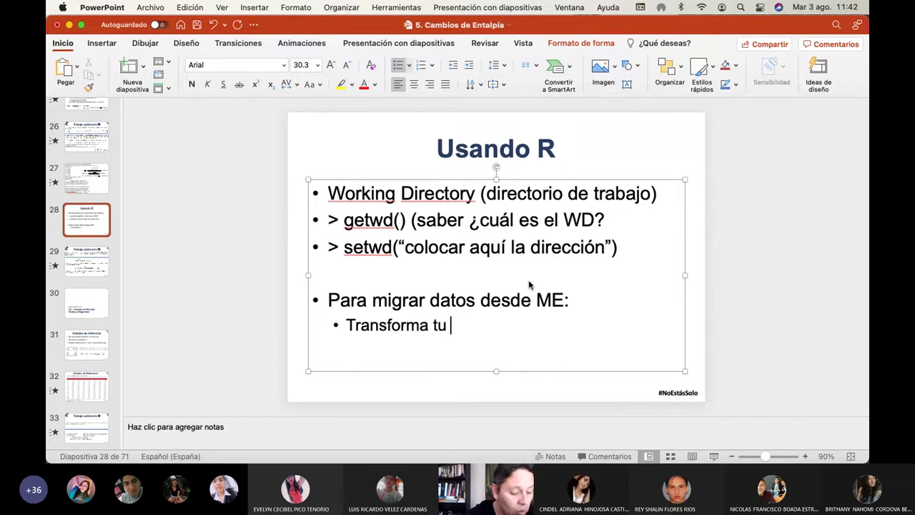
pyautogui.write('xls')
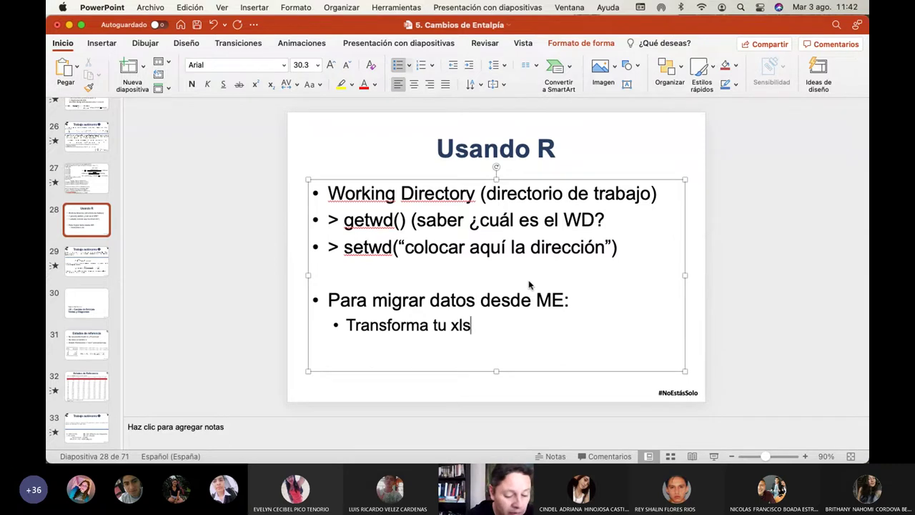
pyautogui.write('x/x')
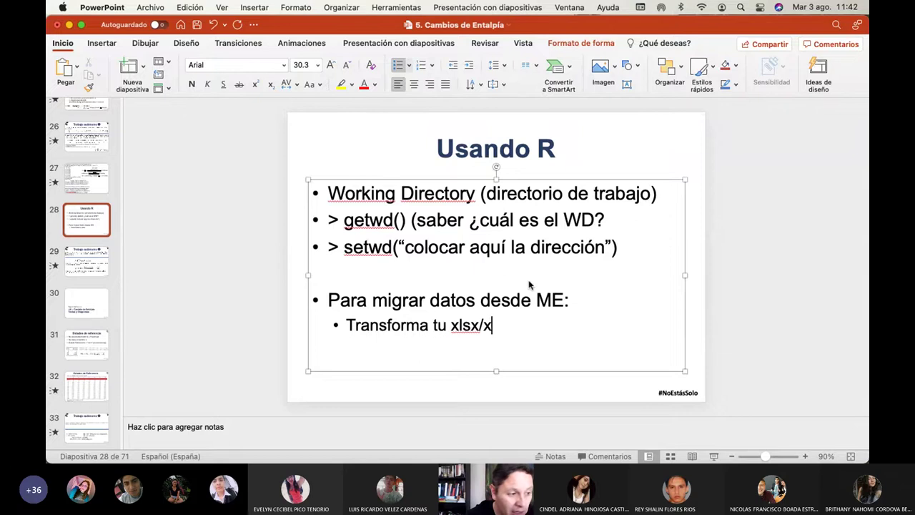
pyautogui.write('ls en')
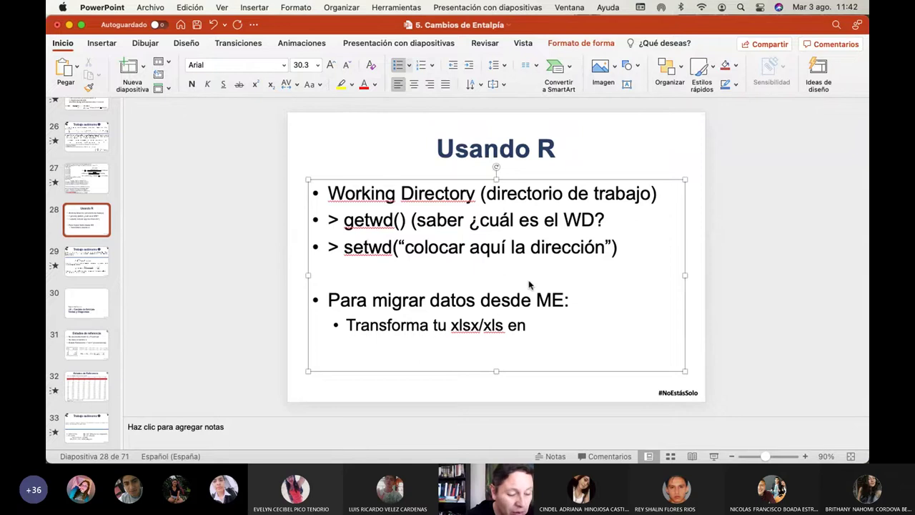
pyautogui.write(' cvs')
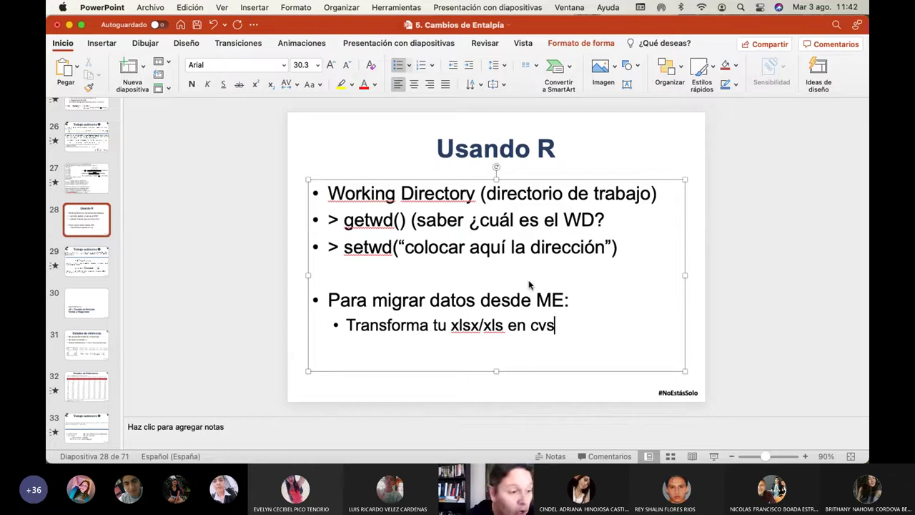
# Add a second sub-bullet reading "Colócalo en el WD".
pyautogui.press('Return')
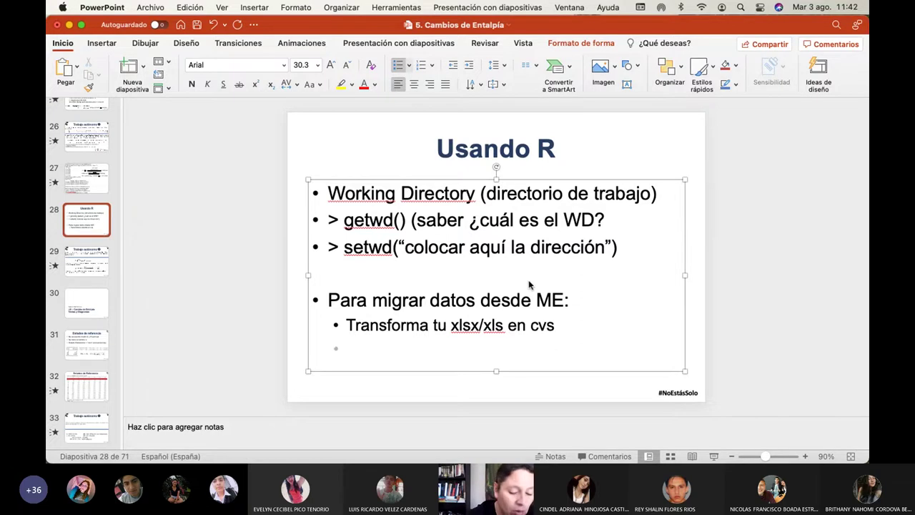
pyautogui.write('Colócal')
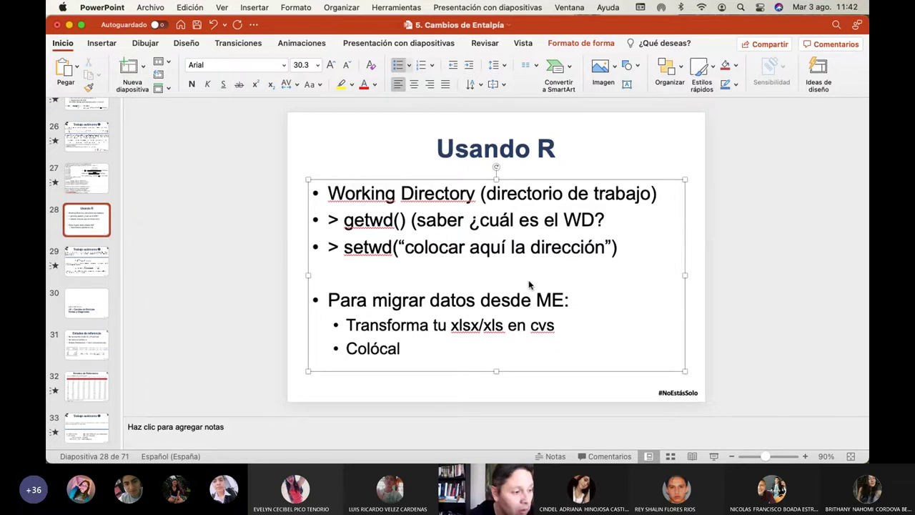
pyautogui.write('o en el ')
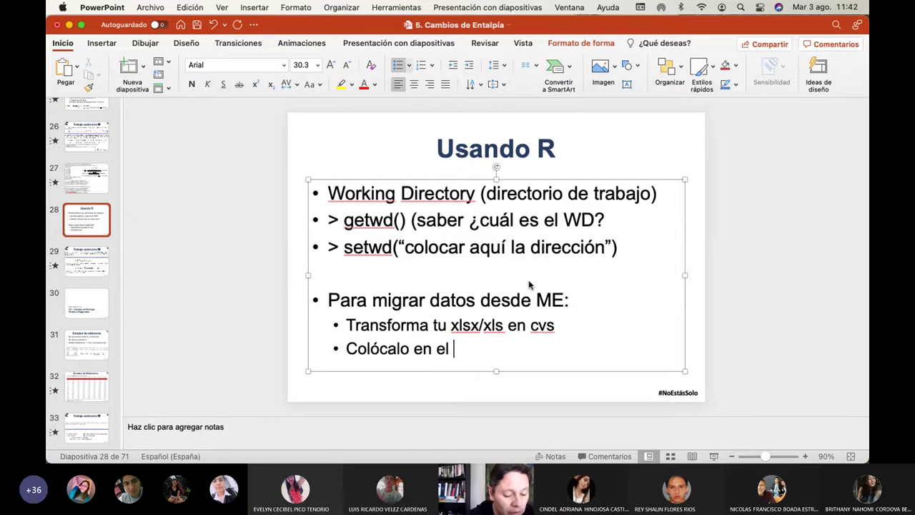
pyautogui.write('WD')
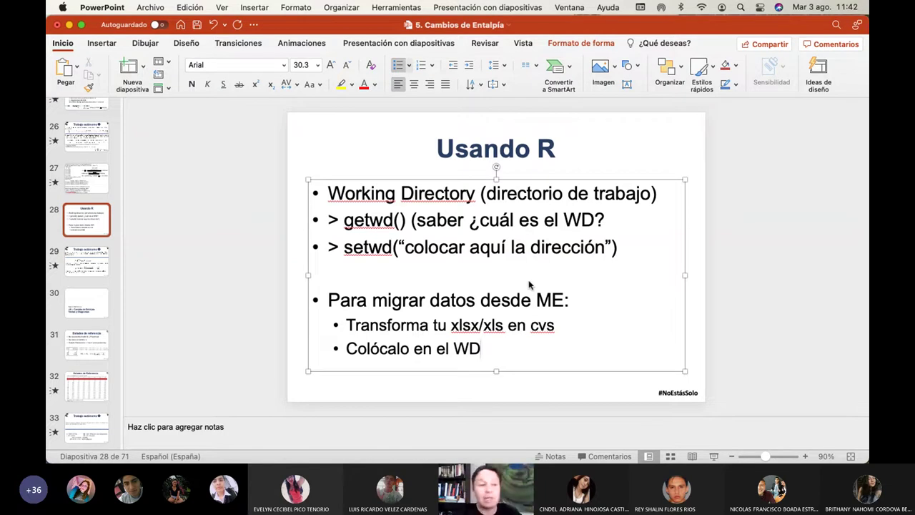
# Insert spaces around the slash in the first sub-bullet so it reads "Transforma tu xlsx / xls en cvs".
pyautogui.click(480, 325)
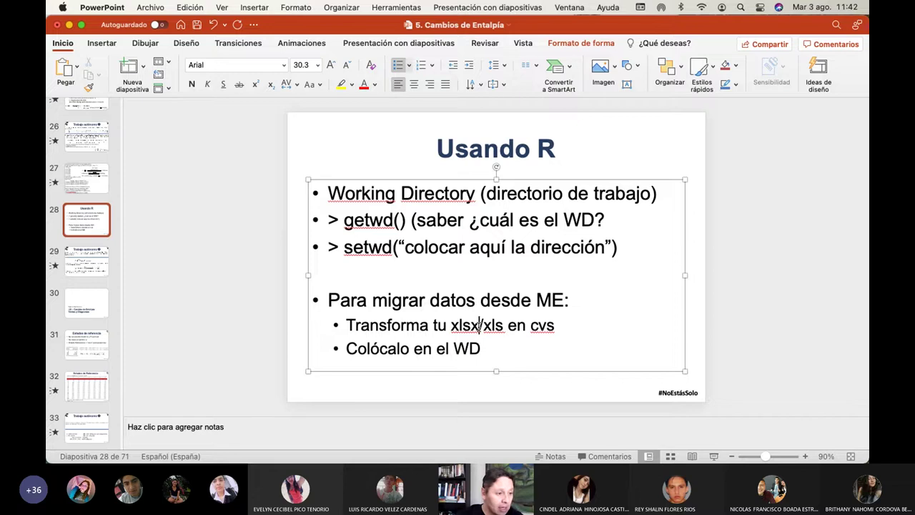
pyautogui.press('Right')
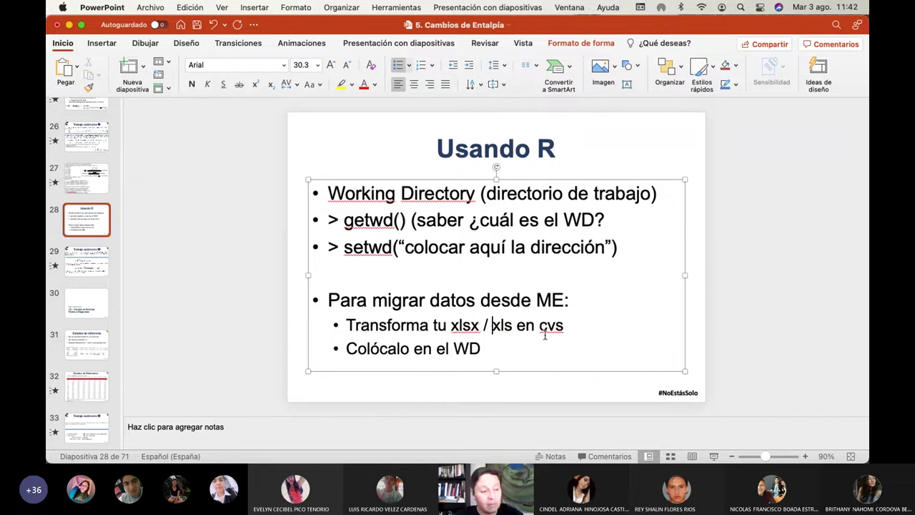
# Switch to Excel and examine the file formats offered for saving a copy of the ejerciciocp workbook, including the CSV options.
pyautogui.press('super+Tab')
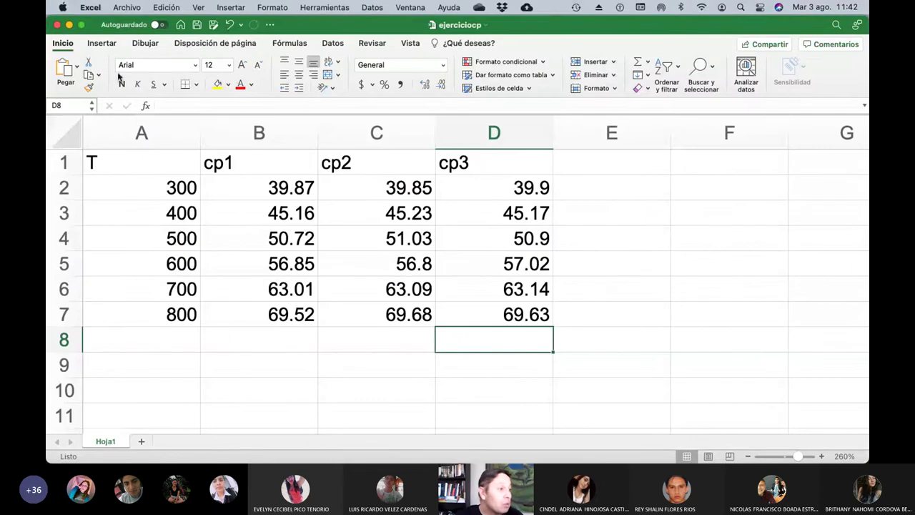
pyautogui.click(118, 5)
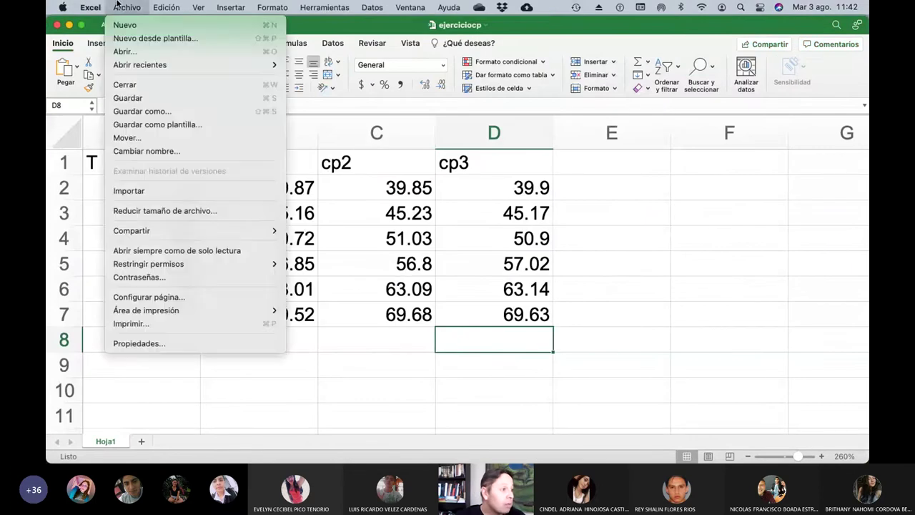
pyautogui.click(117, 4)
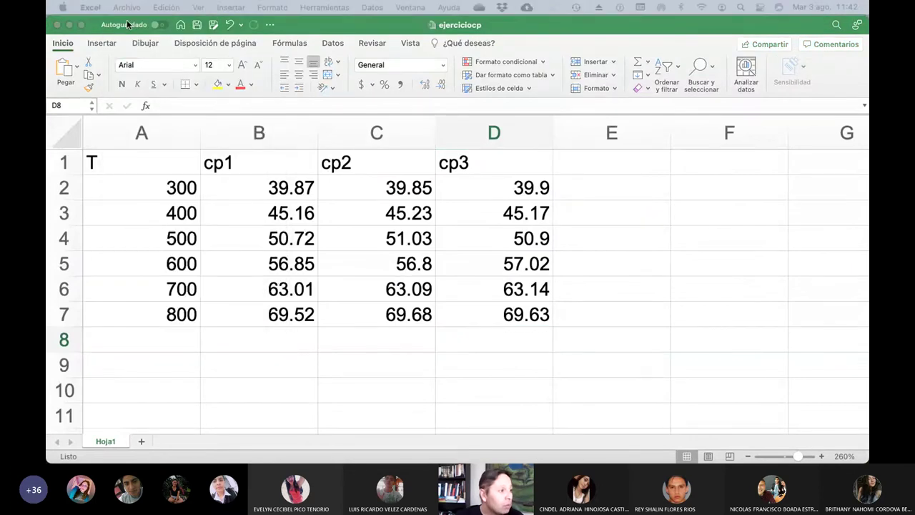
pyautogui.click(127, 8)
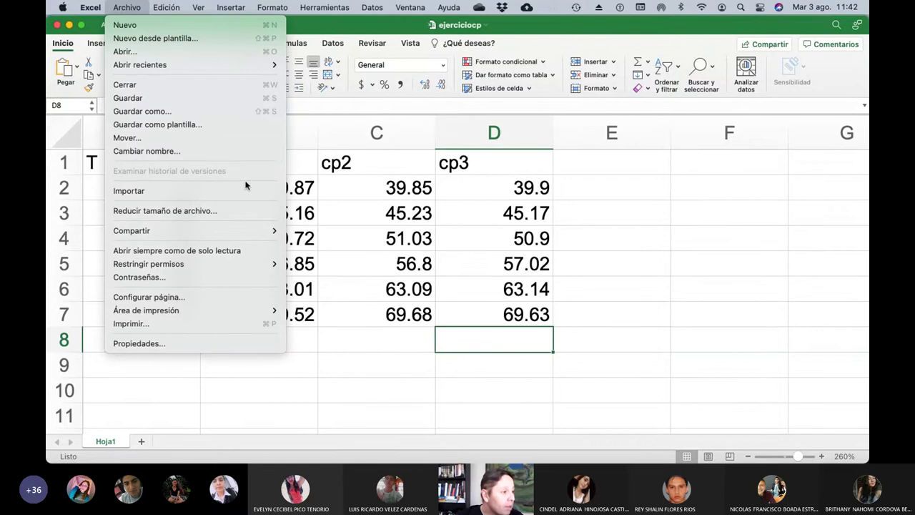
pyautogui.press('Escape')
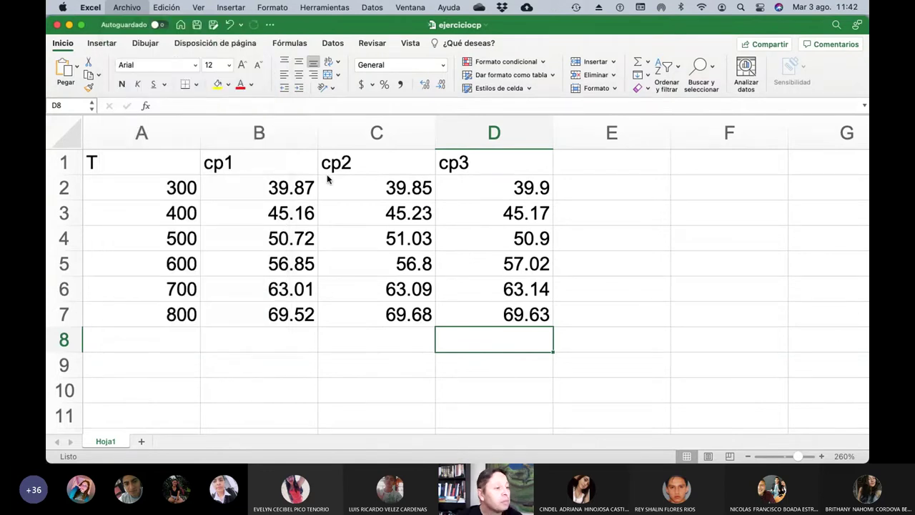
pyautogui.press('super+shift+s')
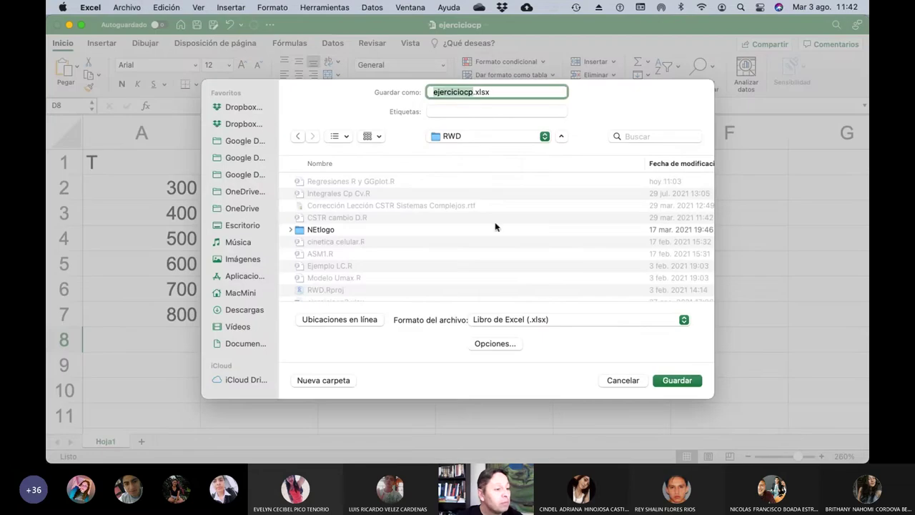
pyautogui.click(683, 321)
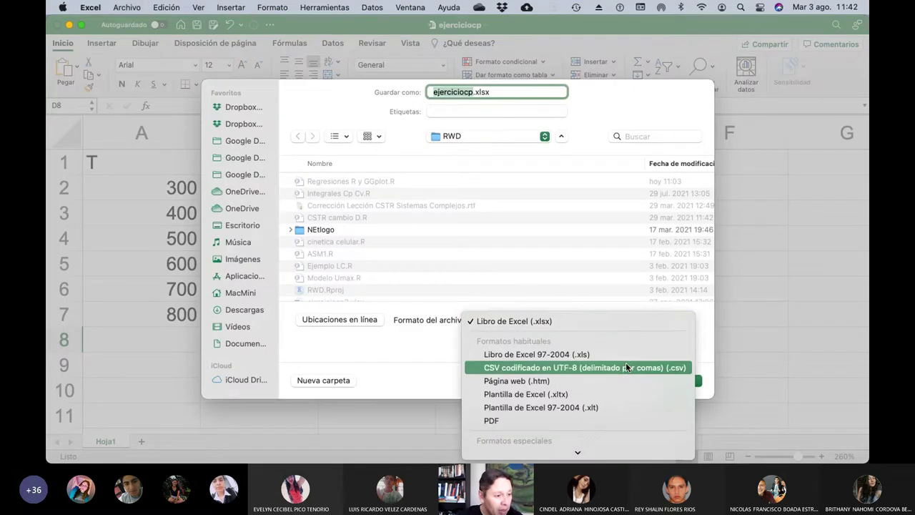
pyautogui.scroll(-5, 626, 362)
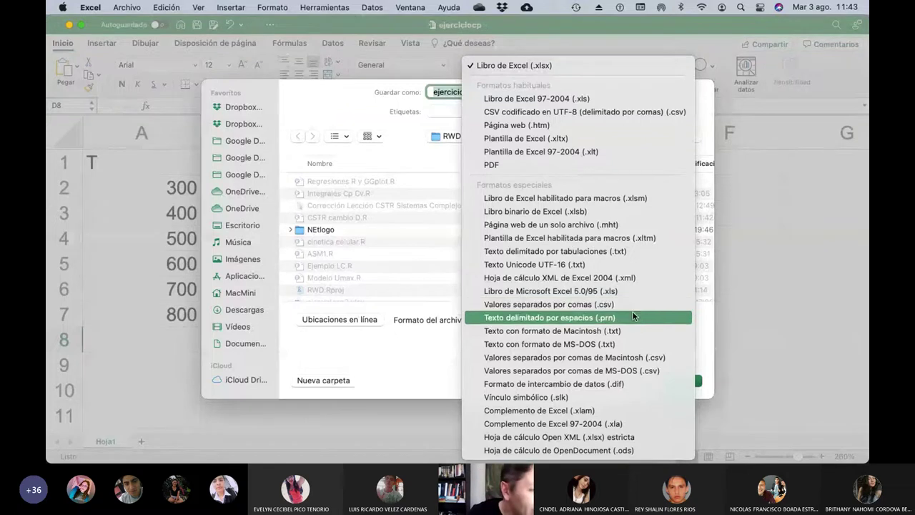
pyautogui.click(349, 95)
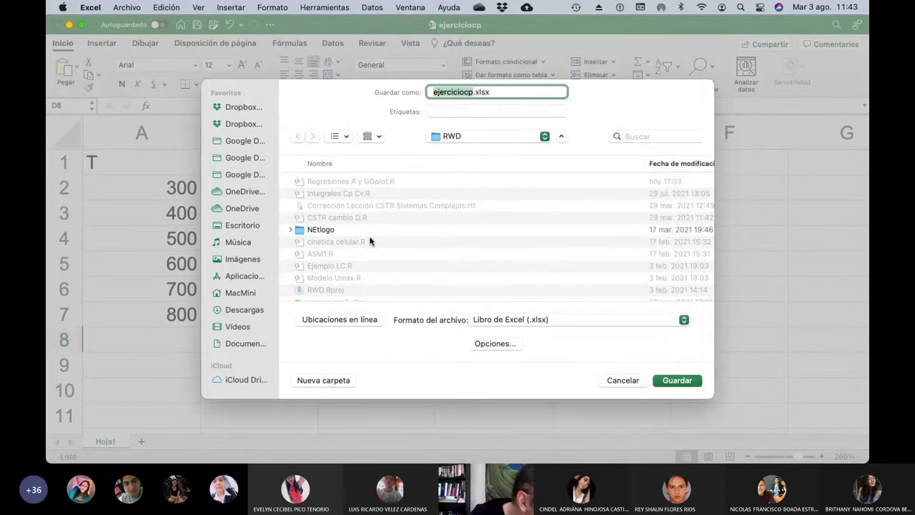
# Look through the RWD folder's files for the ejerciciocp CSV and XLSX versions, leaving the save dialog without saving.
pyautogui.scroll(-5, 392, 264)
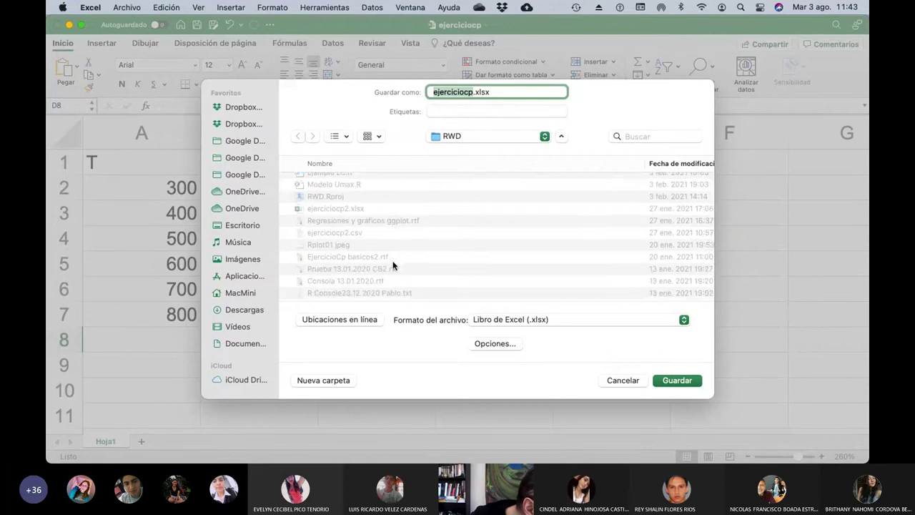
pyautogui.scroll(-2, 393, 265)
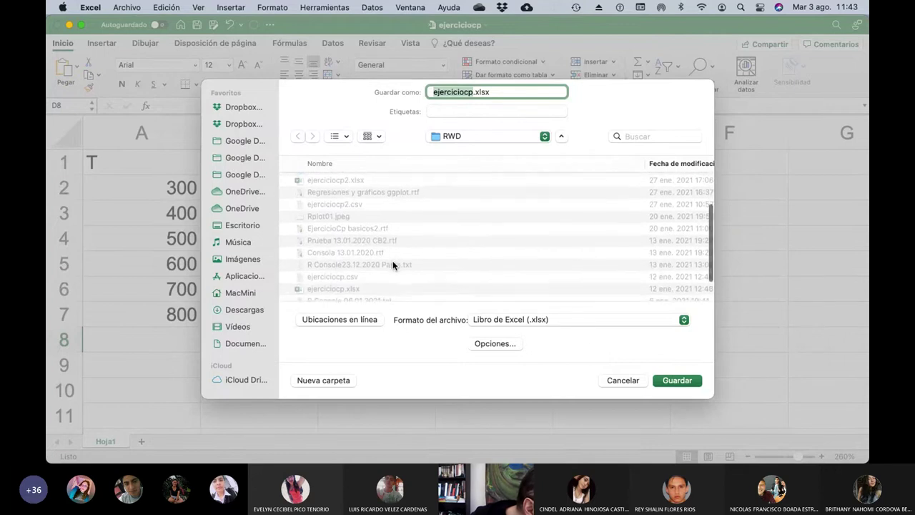
pyautogui.scroll(-2, 393, 262)
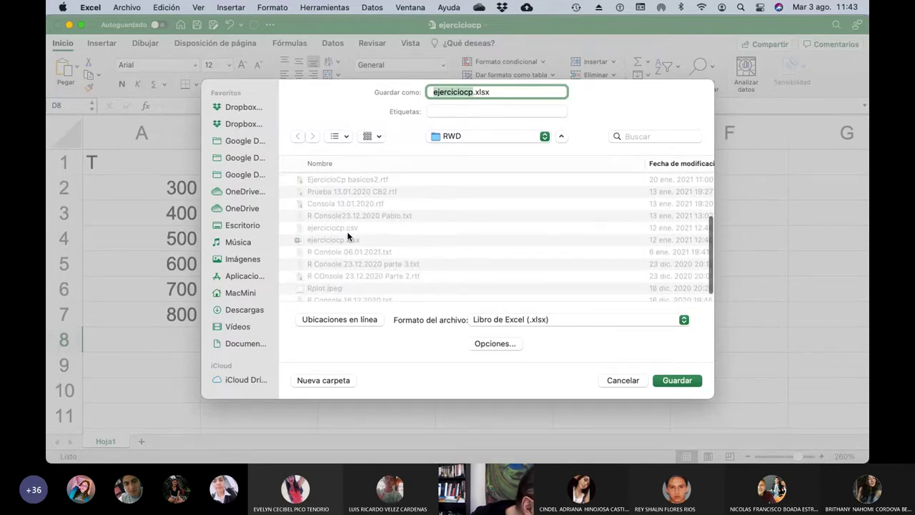
pyautogui.scroll(8, 400, 244)
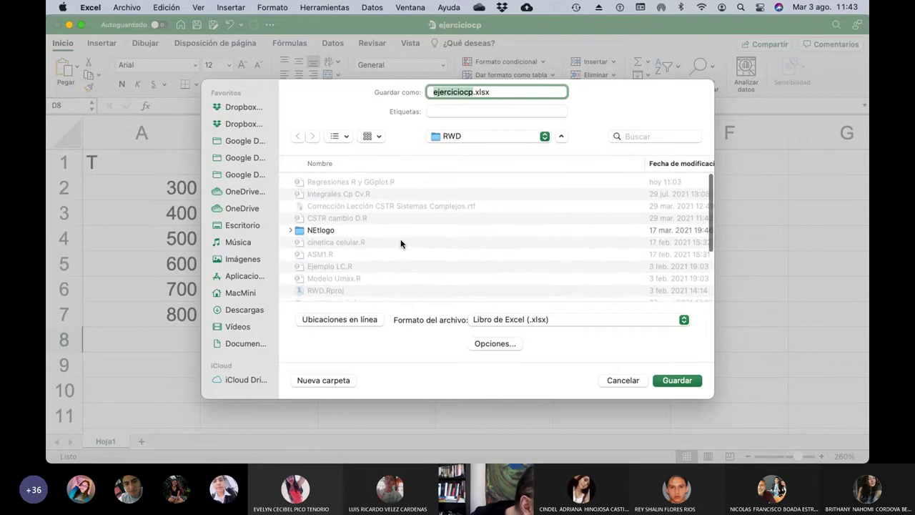
pyautogui.click(622, 381)
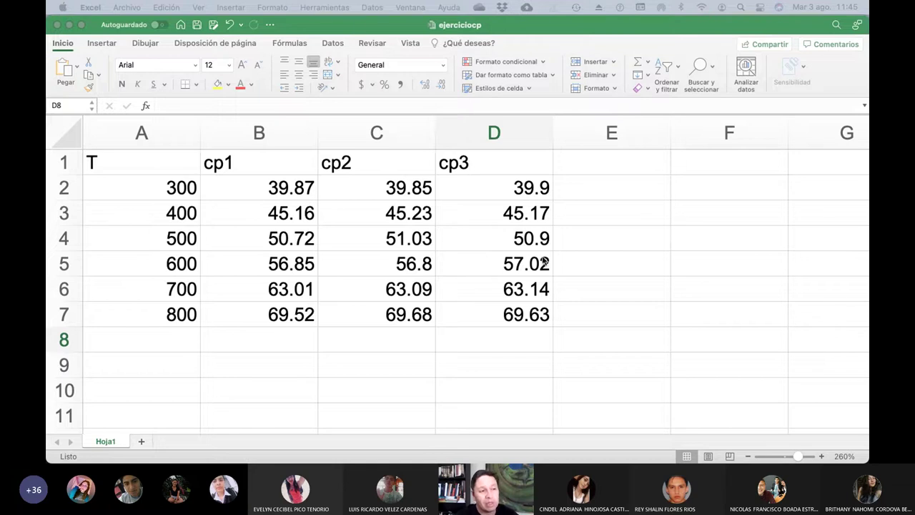
# Bring the ejerciciocp2 workbook to the front and review its T and cp columns down to the last row.
pyautogui.click(405, 7)
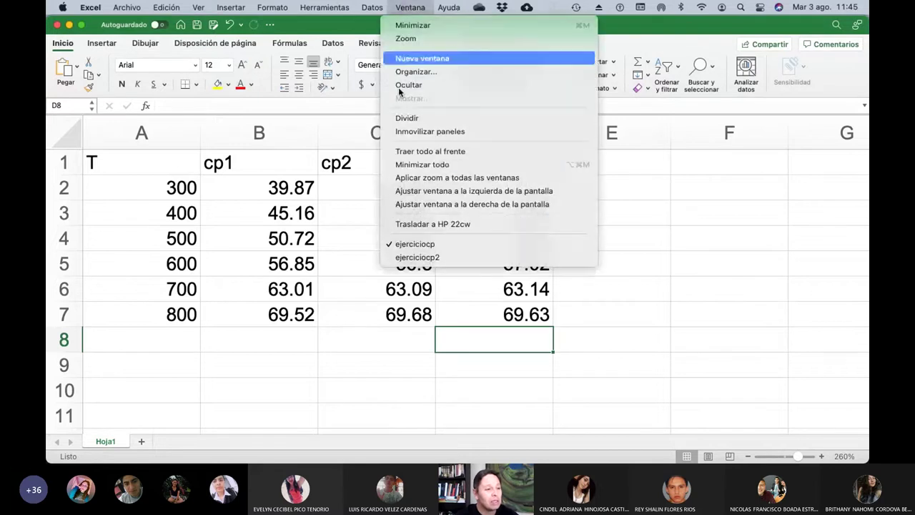
pyautogui.click(450, 259)
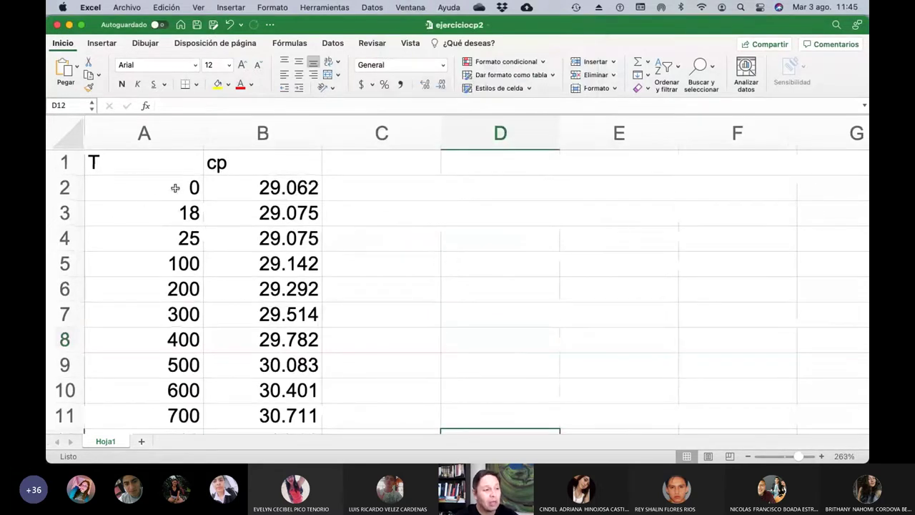
pyautogui.scroll(-6, 193, 259)
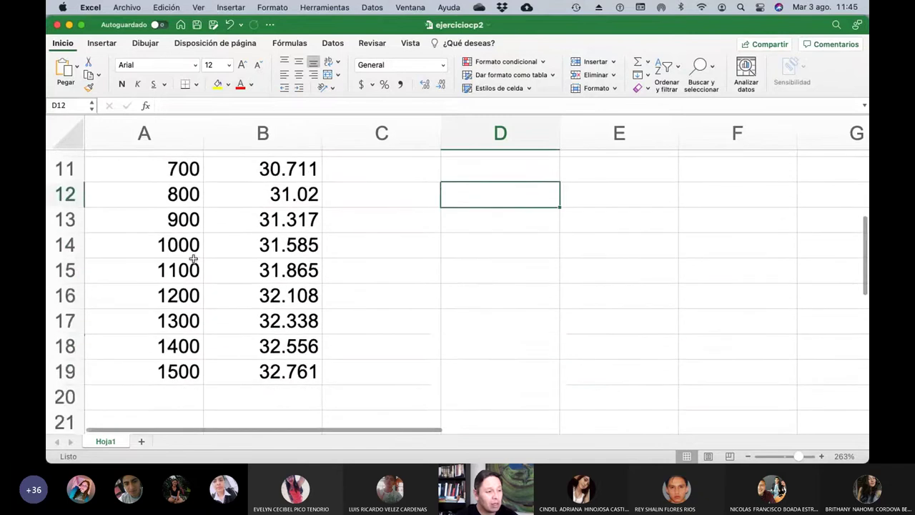
pyautogui.scroll(6, 193, 259)
pyautogui.hscroll(1, 193, 260)
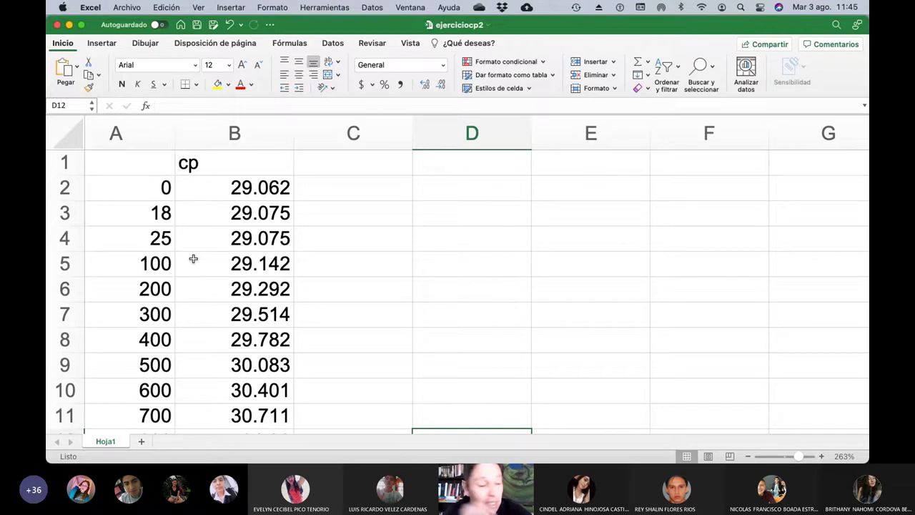
# Check the comma-separated (.csv) formats available for saving a copy of ejerciciocp2, leaving the dialog without saving.
pyautogui.click(128, 8)
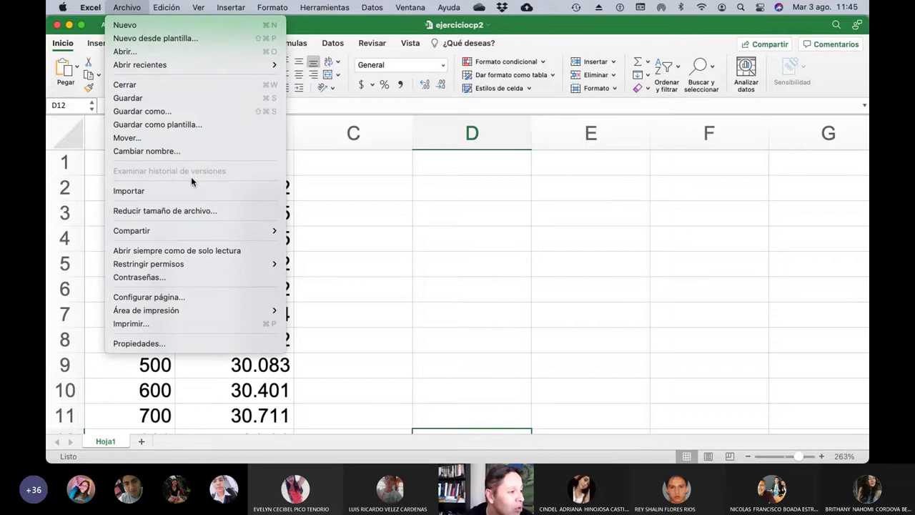
pyautogui.click(187, 113)
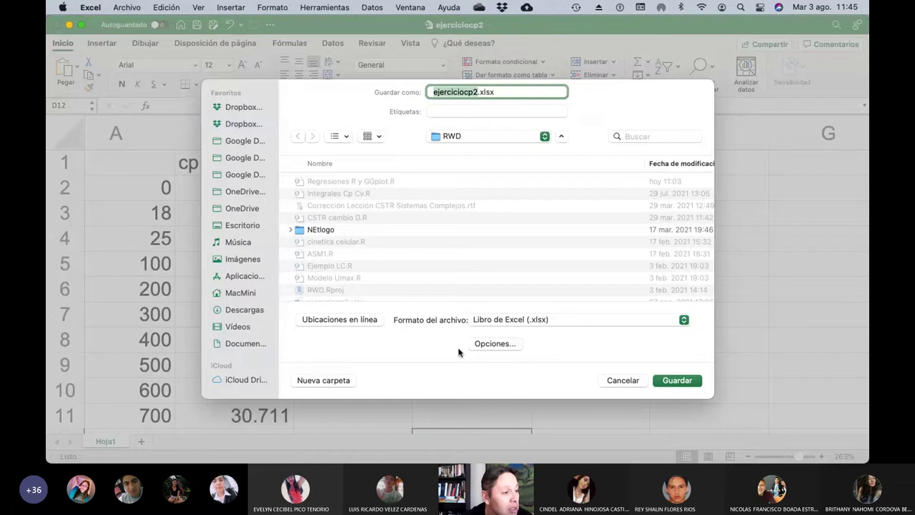
pyautogui.click(539, 322)
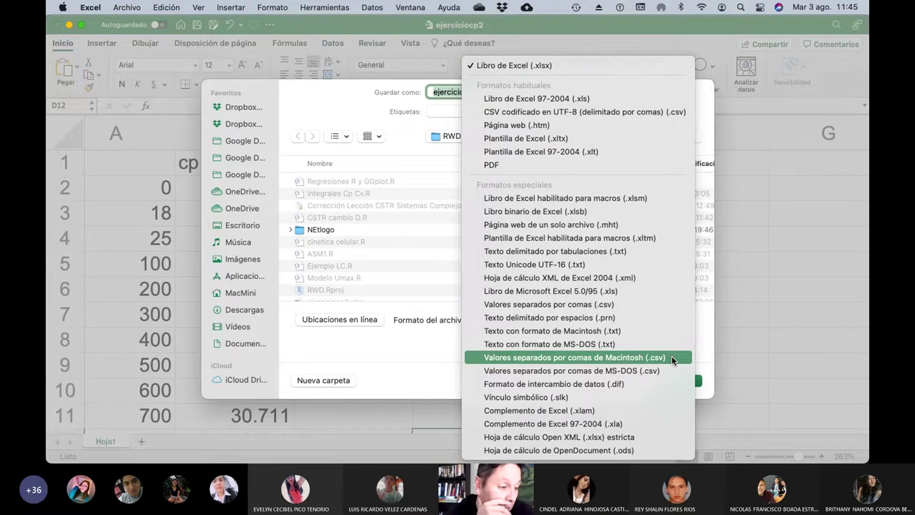
pyautogui.press('Escape')
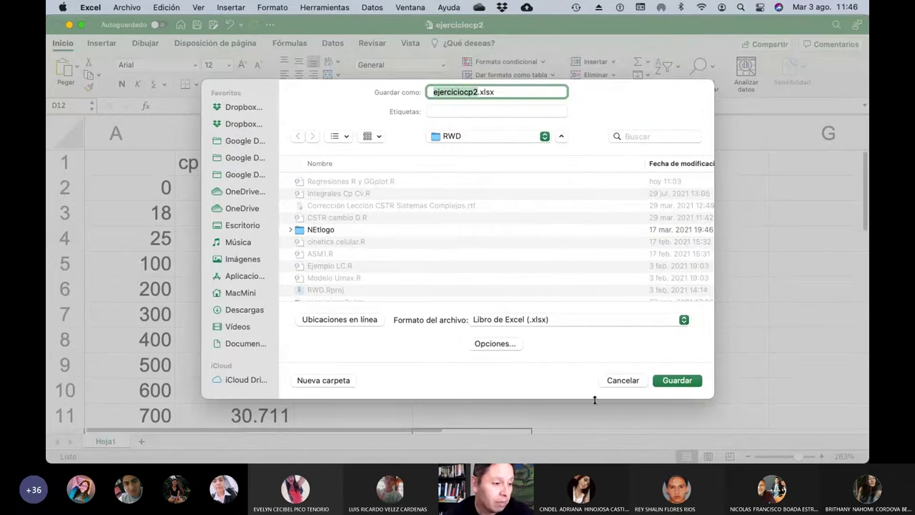
pyautogui.click(611, 384)
# Switch to RStudio and look for ejerciciocp.csv and ejerciciocp2.csv in the RWD working directory's file list.
pyautogui.press('super+Tab')
pyautogui.press('super+Tab')
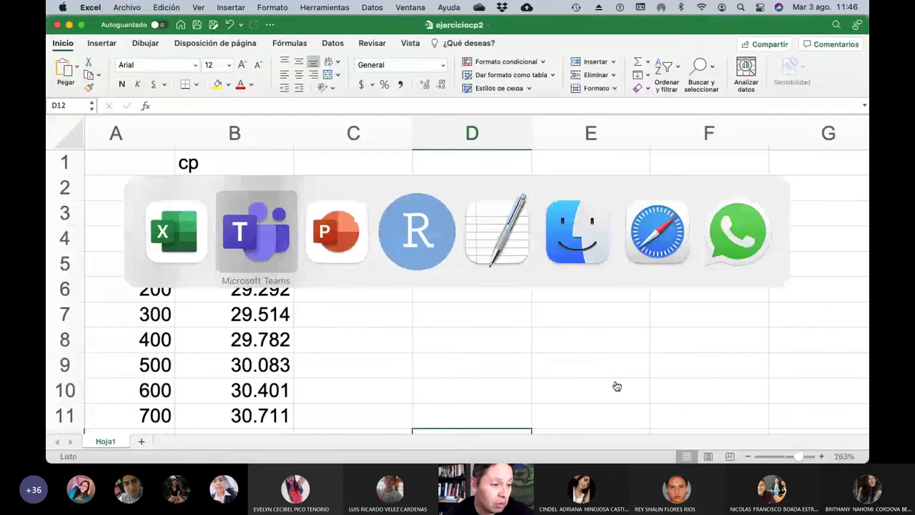
pyautogui.press('super+Tab')
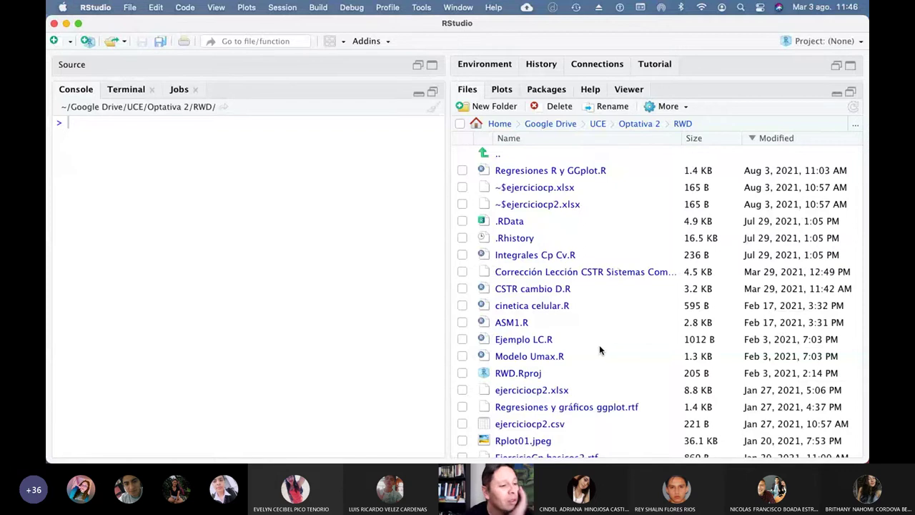
pyautogui.scroll(-3, 599, 349)
pyautogui.scroll(-3, 599, 348)
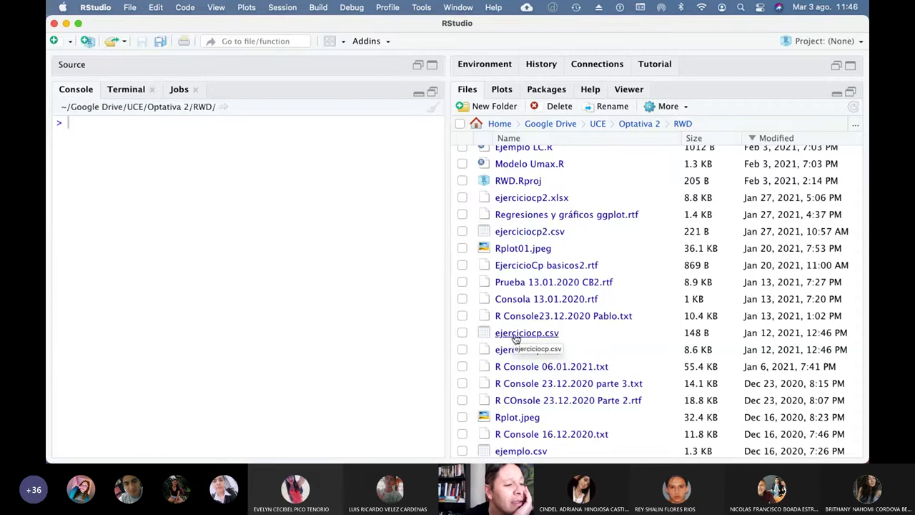
pyautogui.scroll(2, 549, 335)
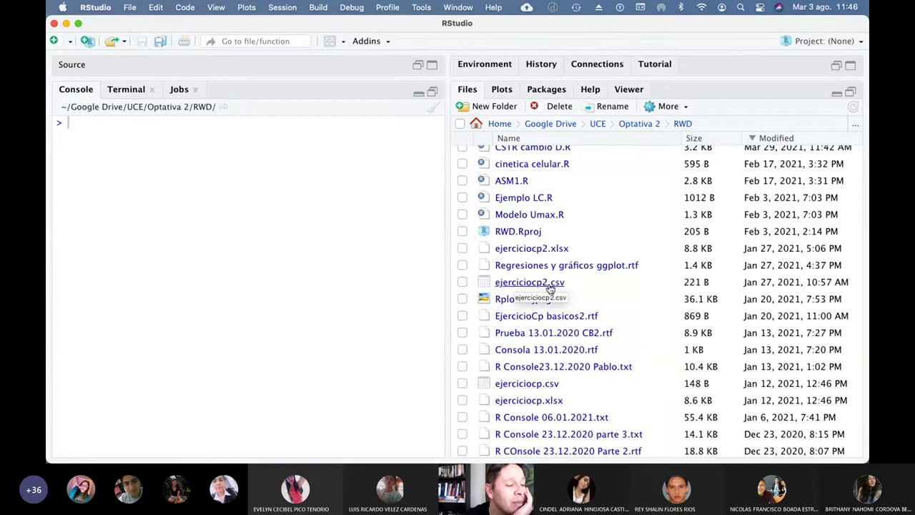
pyautogui.scroll(5, 613, 300)
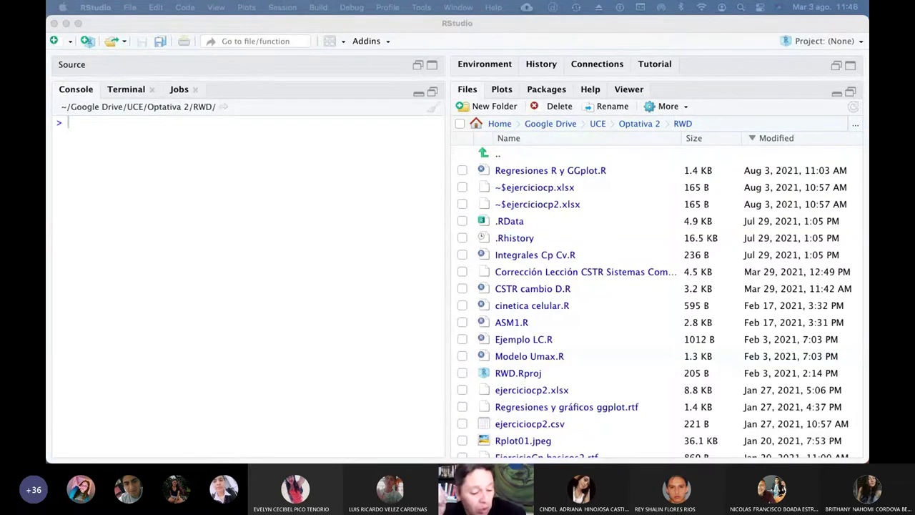
# Switch to PowerPoint and review the data migration bullets on the "Usando R" slide.
pyautogui.press('super+Tab')
pyautogui.press('super+Tab')
pyautogui.press('super+Tab')
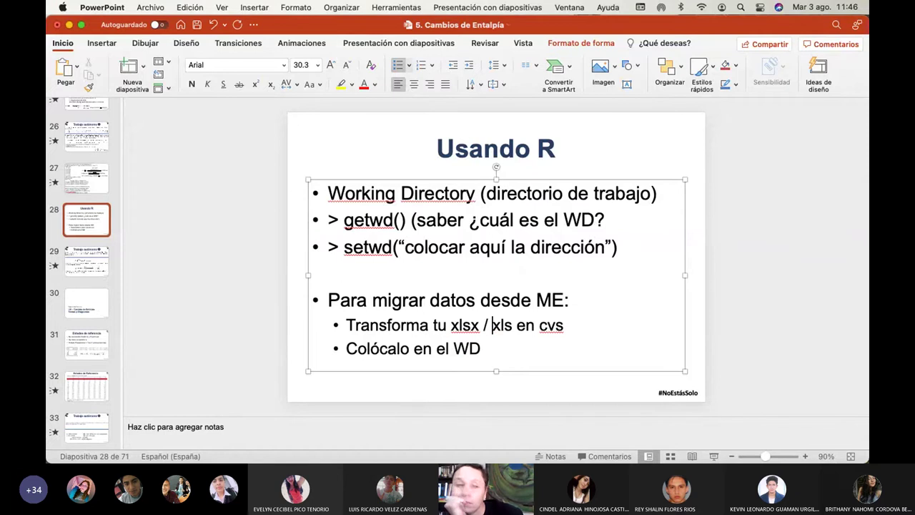
# Switch to Excel and review the comma-separated (.csv) formats for a copy of ejerciciocp2 in the RWD folder, without saving.
pyautogui.press('super+Tab')
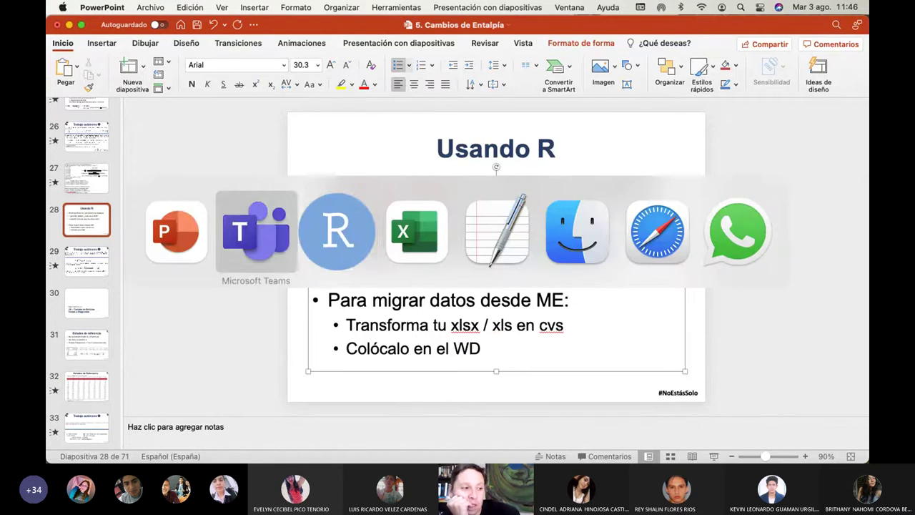
pyautogui.press('super+Tab')
pyautogui.press('super+Tab')
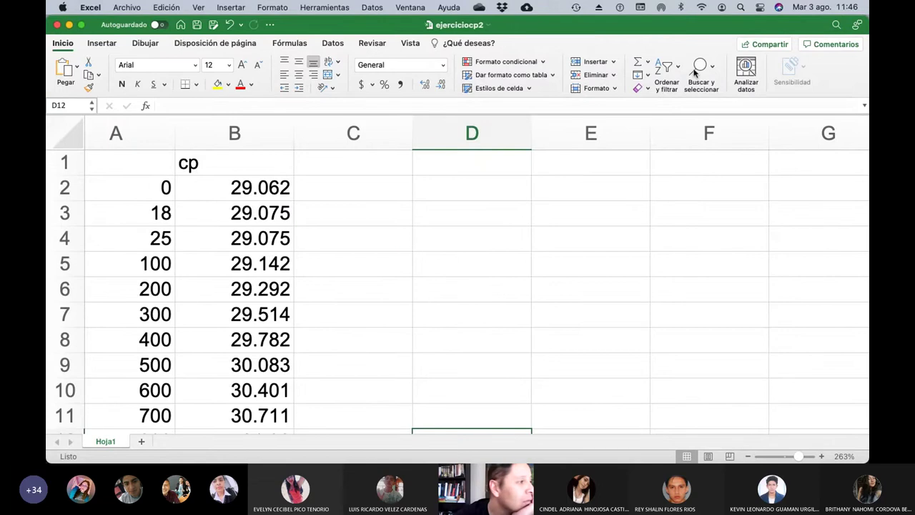
pyautogui.click(126, 8)
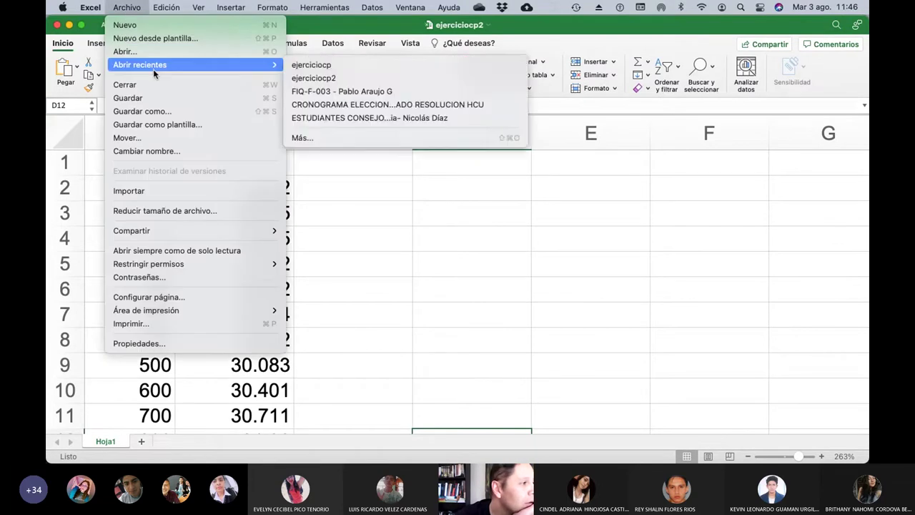
pyautogui.click(164, 111)
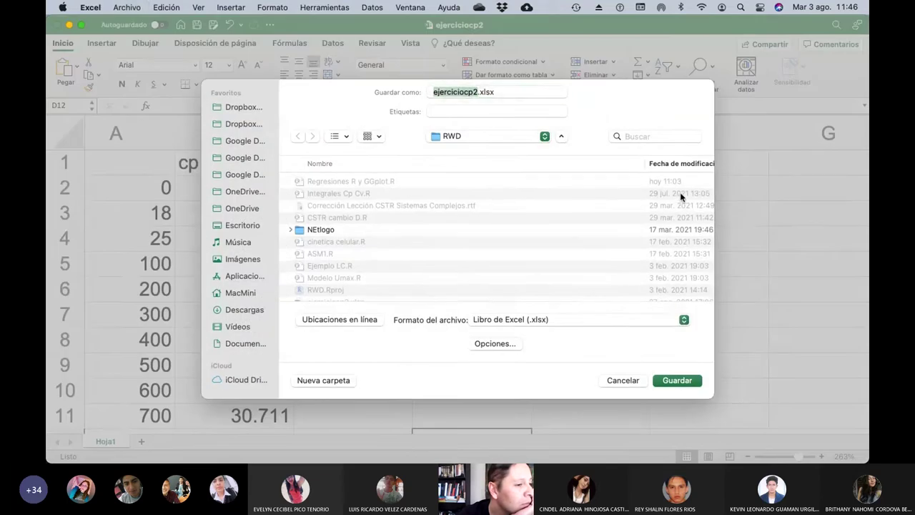
pyautogui.click(683, 321)
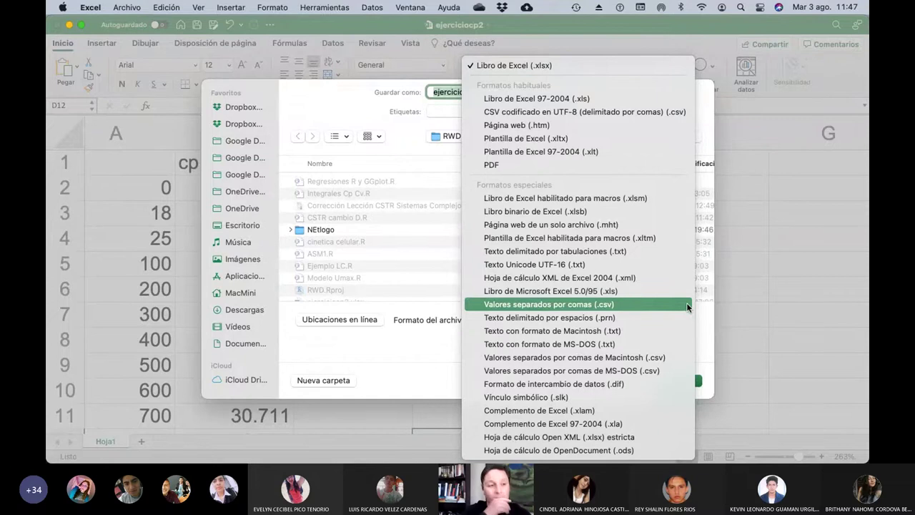
pyautogui.click(788, 219)
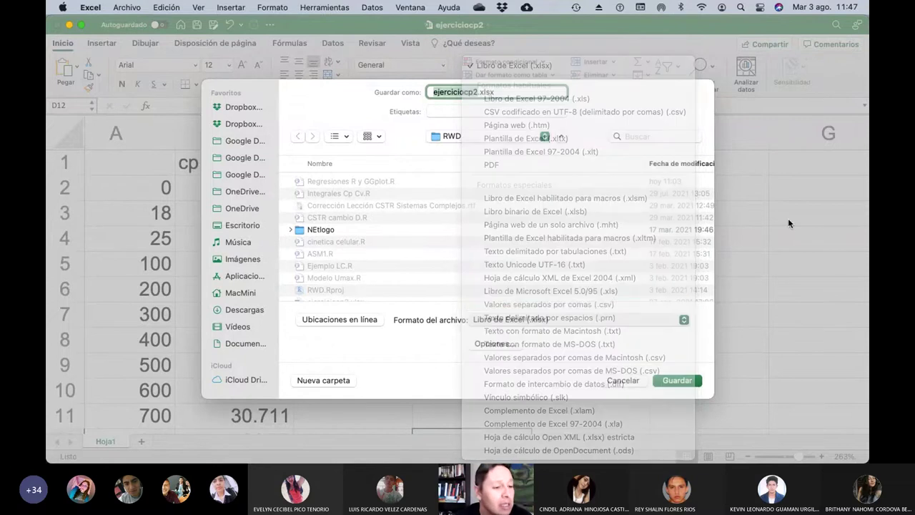
pyautogui.click(623, 381)
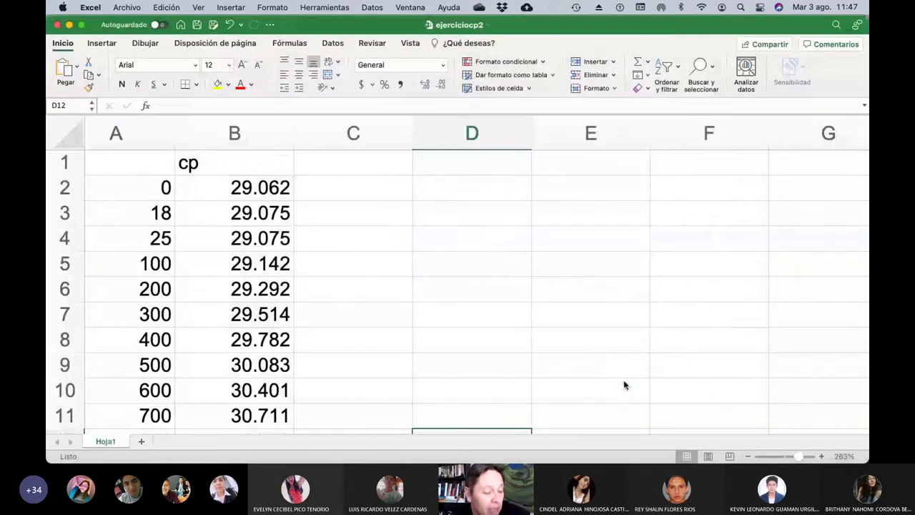
# Switch to RStudio and review the xlsx and csv versions of the heat-capacity files in the RWD folder.
pyautogui.press('super+Tab')
pyautogui.press('super+Tab')
pyautogui.press('super+Tab')
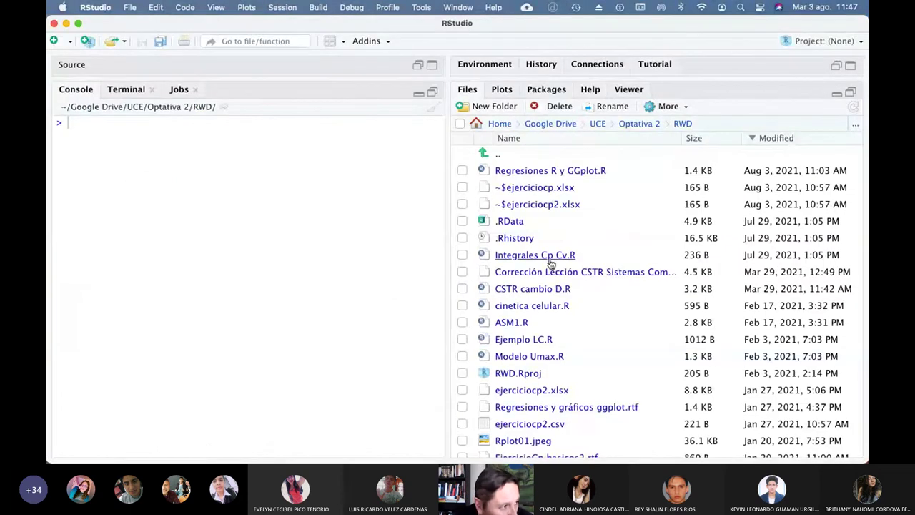
pyautogui.scroll(-3, 585, 341)
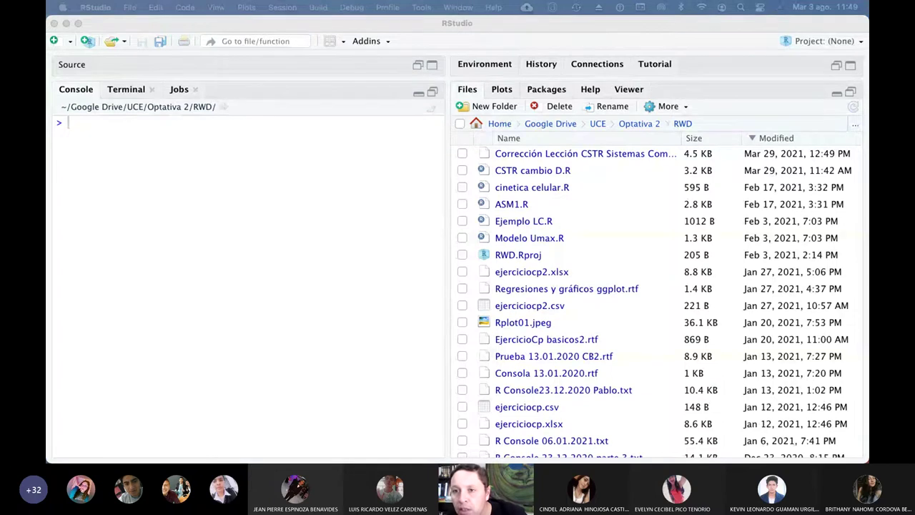
# Restore the script editor pane and review the read.table lines in Regresiones R y GGplot.R.
pyautogui.click(281, 247)
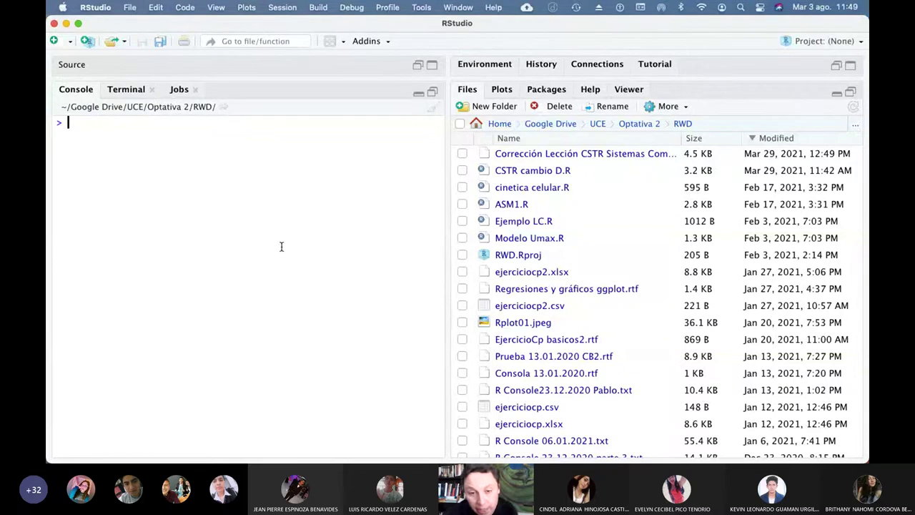
pyautogui.click(418, 67)
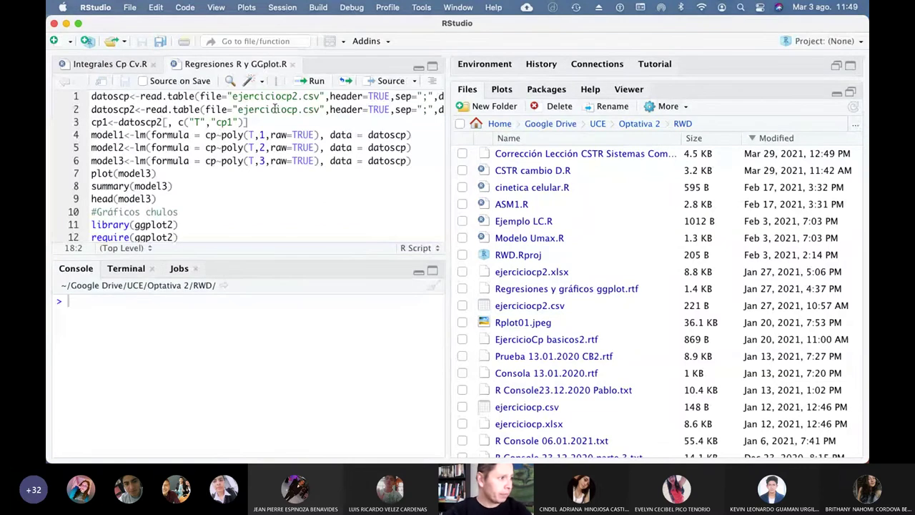
pyautogui.hscroll(3, 206, 117)
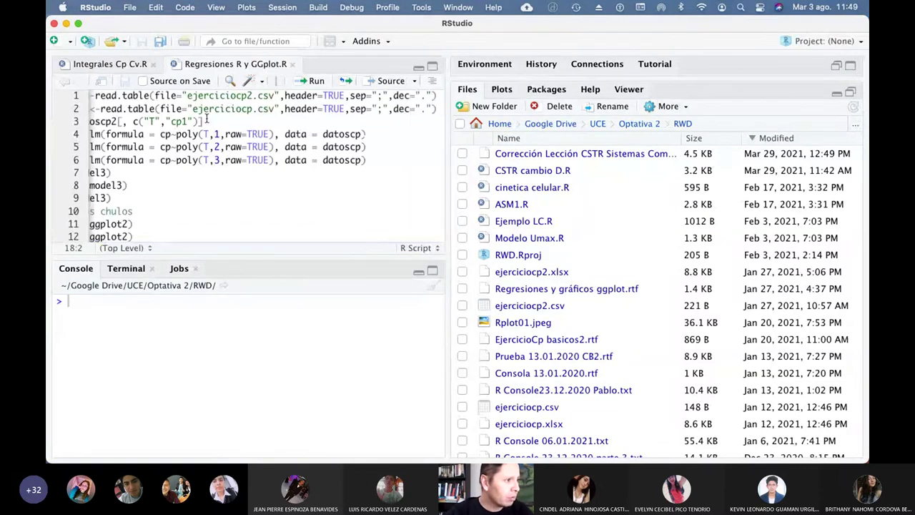
pyautogui.hscroll(-2, 206, 116)
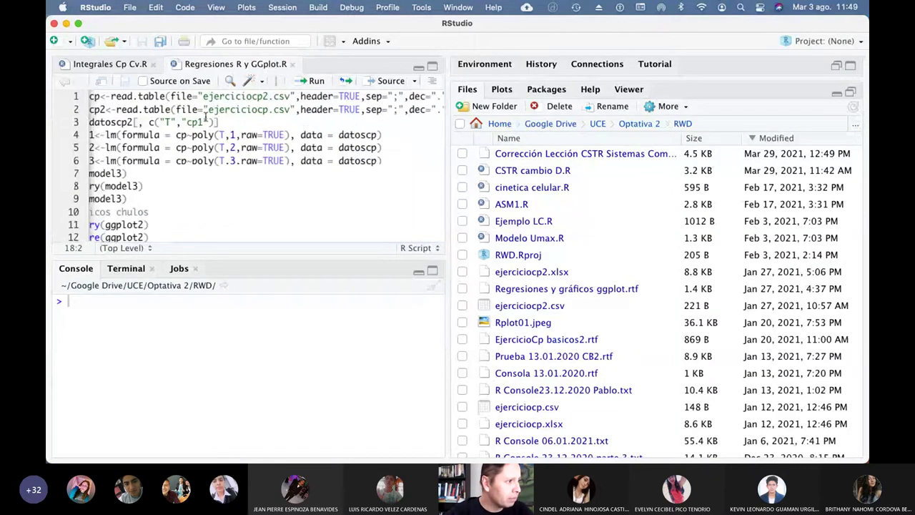
# Select the entire first script line, which reads ejerciciocp2.csv into datoscp with read.table.
pyautogui.press('super+Up')
pyautogui.hotkey('shift', 'Right')
pyautogui.hotkey('shift', 'Right')
pyautogui.hotkey('shift', 'Right')
pyautogui.hotkey('shift', 'Right')
pyautogui.hotkey('shift', 'Right')
pyautogui.hotkey('shift', 'Right')
pyautogui.hotkey('shift', 'Right')
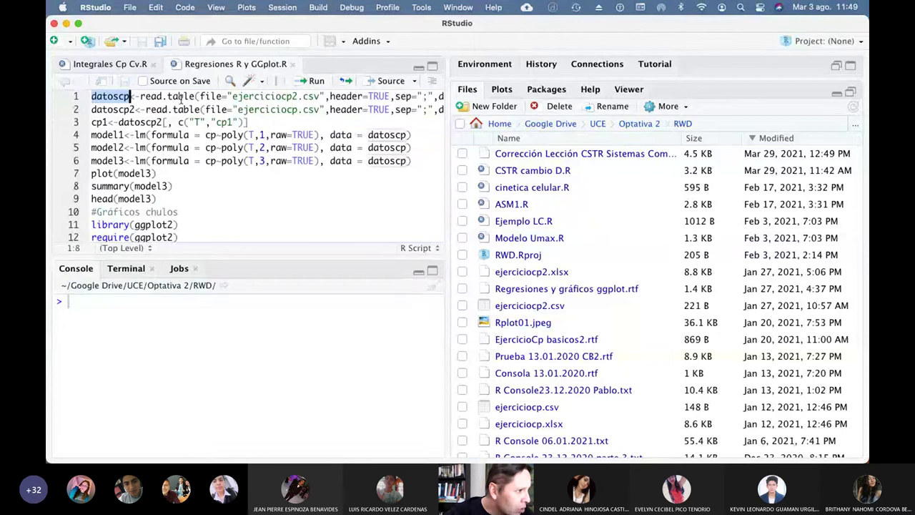
pyautogui.hotkey('shift', 'Right')
pyautogui.hotkey('shift', 'Right')
pyautogui.hotkey('shift', 'Right')
pyautogui.hotkey('shift', 'Right')
pyautogui.hotkey('shift', 'Right')
pyautogui.hotkey('shift', 'Right')
pyautogui.hotkey('shift', 'Right')
pyautogui.hotkey('shift', 'Right')
pyautogui.hotkey('shift', 'Right')
pyautogui.hotkey('shift', 'Right')
pyautogui.hotkey('shift', 'Right')
pyautogui.hotkey('shift', 'Right')
pyautogui.hotkey('shift', 'Right')
pyautogui.hotkey('shift', 'Right')
pyautogui.hotkey('shift', 'Right')
pyautogui.hotkey('shift', 'Right')
pyautogui.hotkey('shift', 'Right')
pyautogui.hotkey('shift', 'Right')
pyautogui.hotkey('shift', 'Right')
pyautogui.hotkey('shift', 'Right')
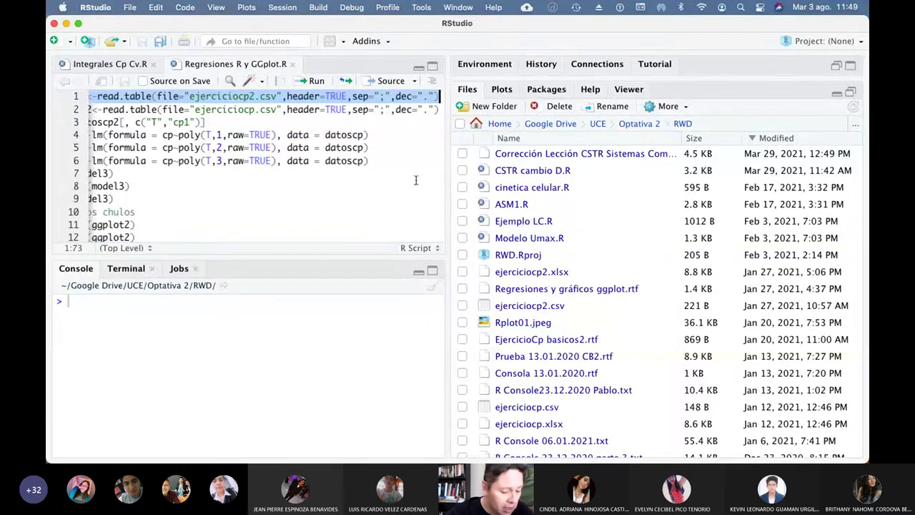
# Switch to PowerPoint, add a "Título y objetos" slide after slide 28, title it "Usando R …" and start its body text.
pyautogui.press('super+Tab')
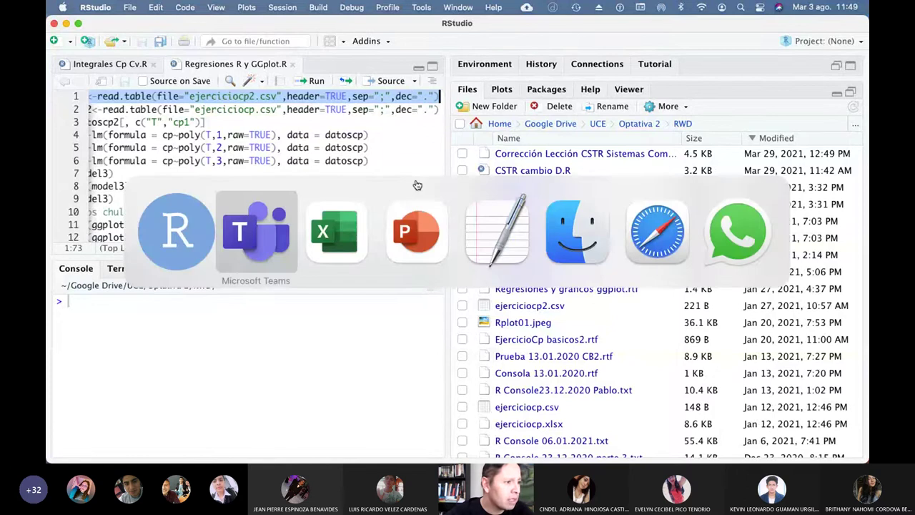
pyautogui.press('super+Tab')
pyautogui.press('super+Tab')
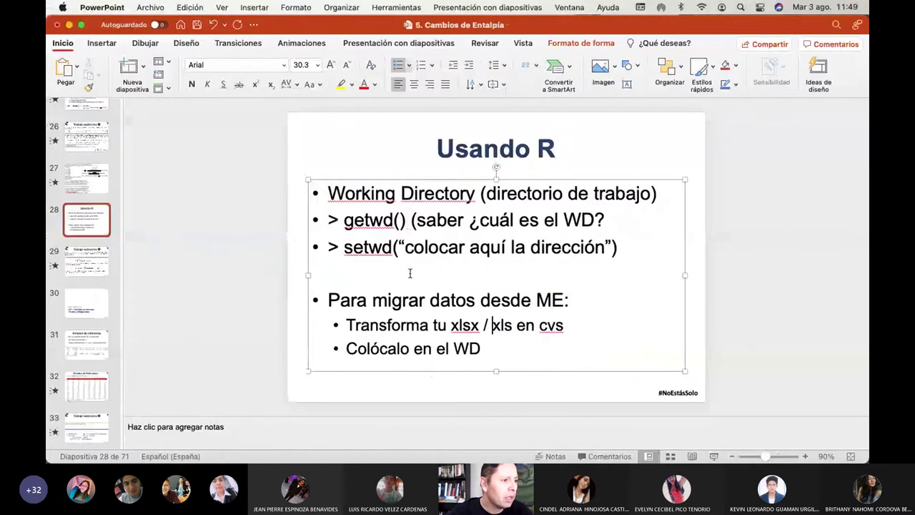
pyautogui.click(144, 66)
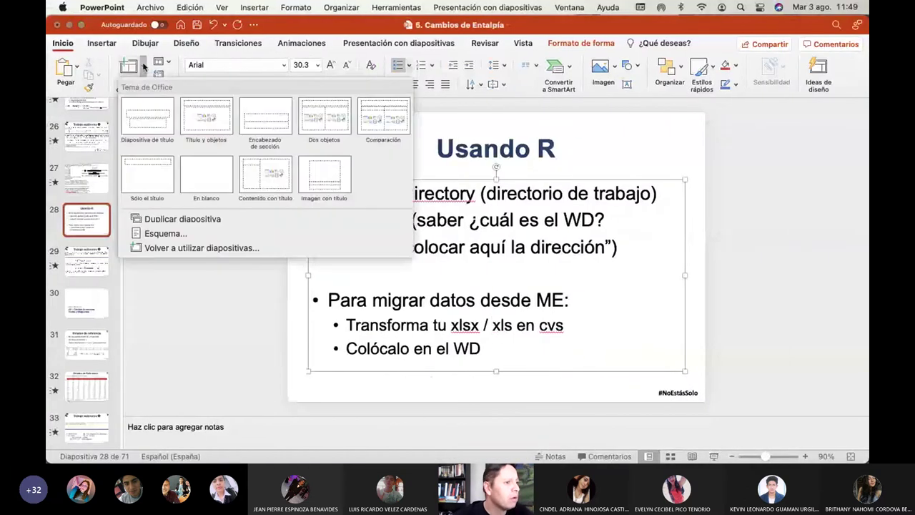
pyautogui.click(206, 118)
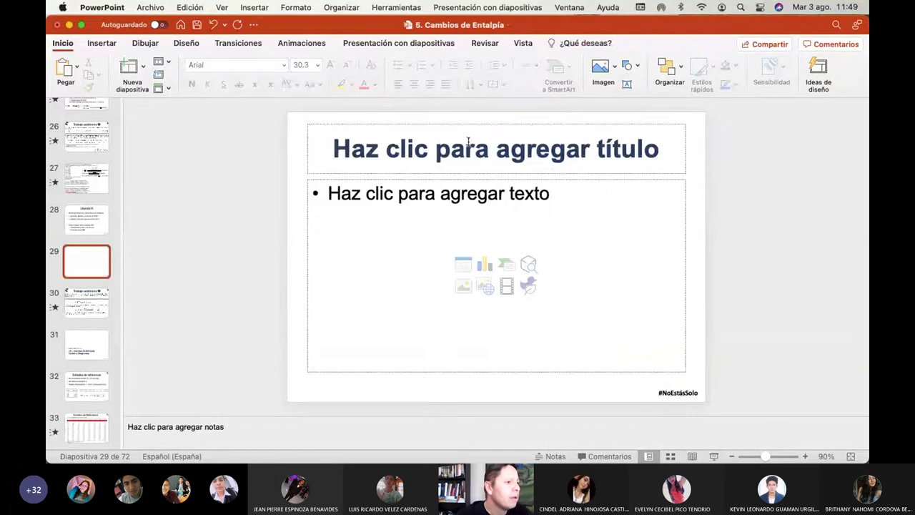
pyautogui.click(468, 142)
pyautogui.write('Usand')
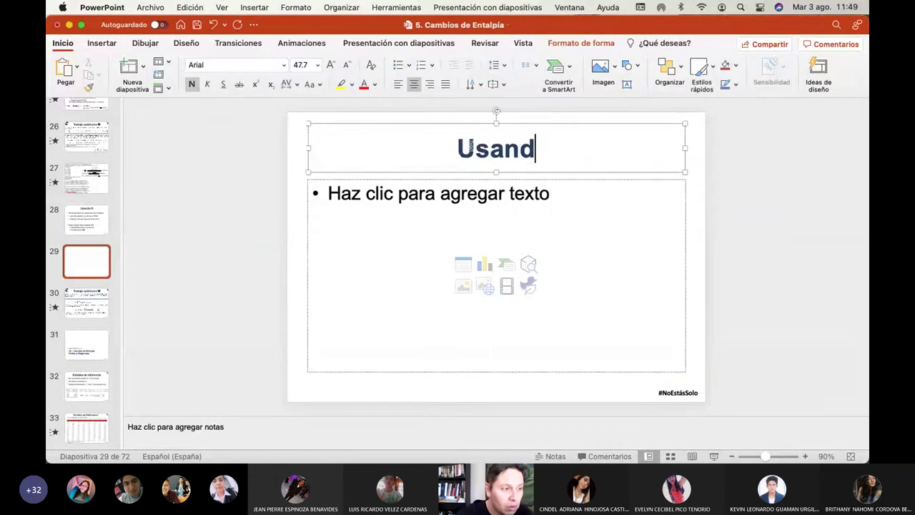
pyautogui.write('o R .')
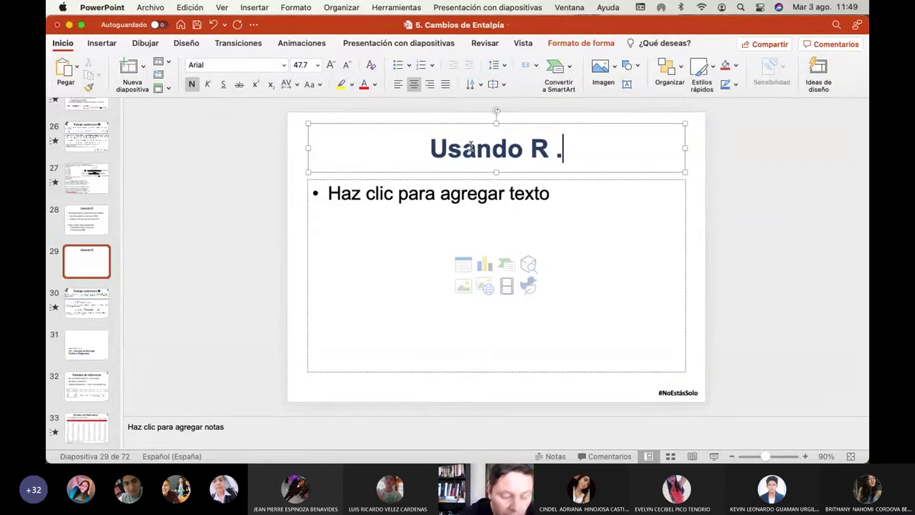
pyautogui.write('..')
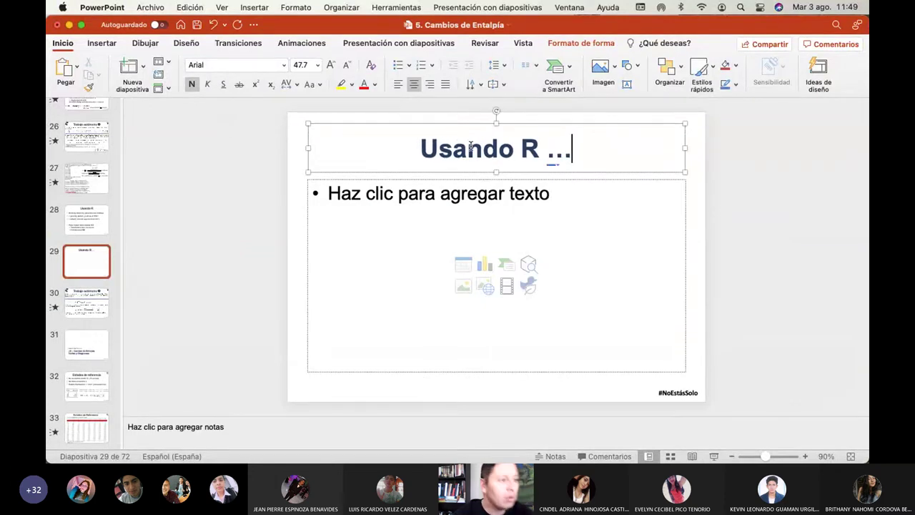
pyautogui.click(432, 195)
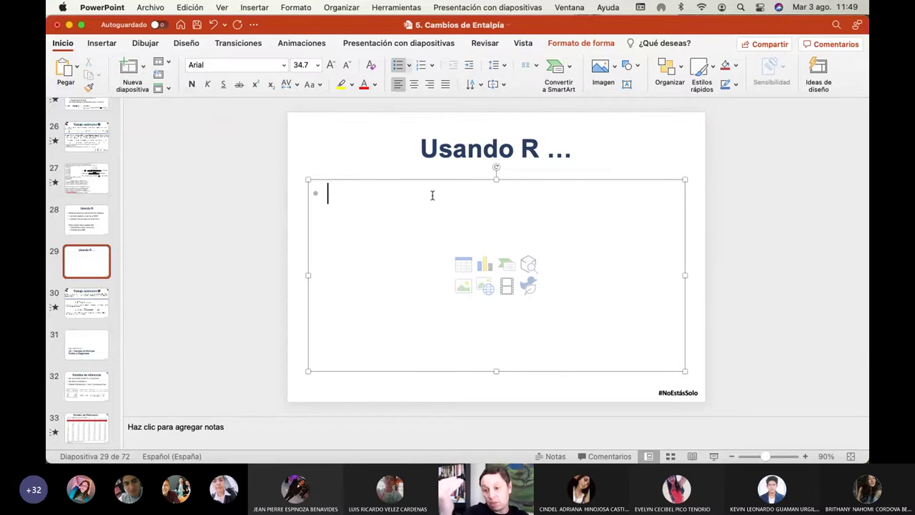
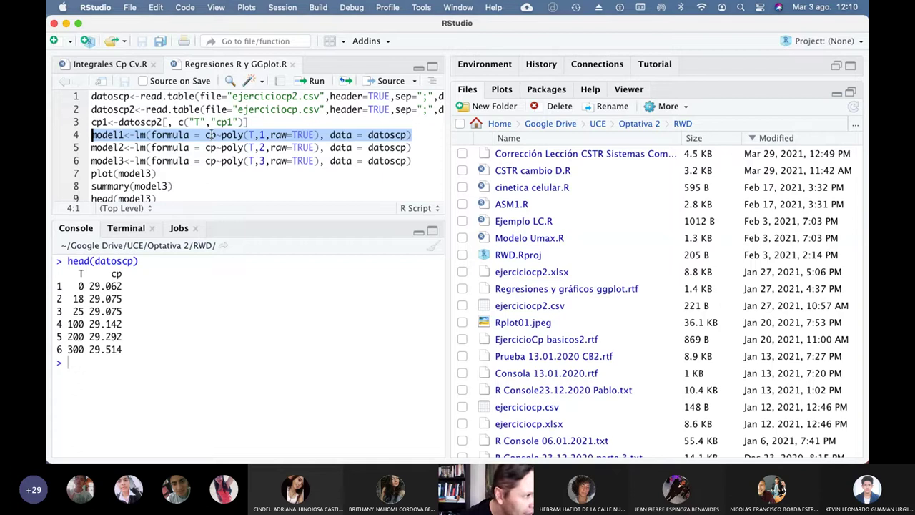
# Check the poly arguments in the model1 line, then switch to PowerPoint and review the same formula on the regression slide.
pyautogui.moveTo(251, 135)
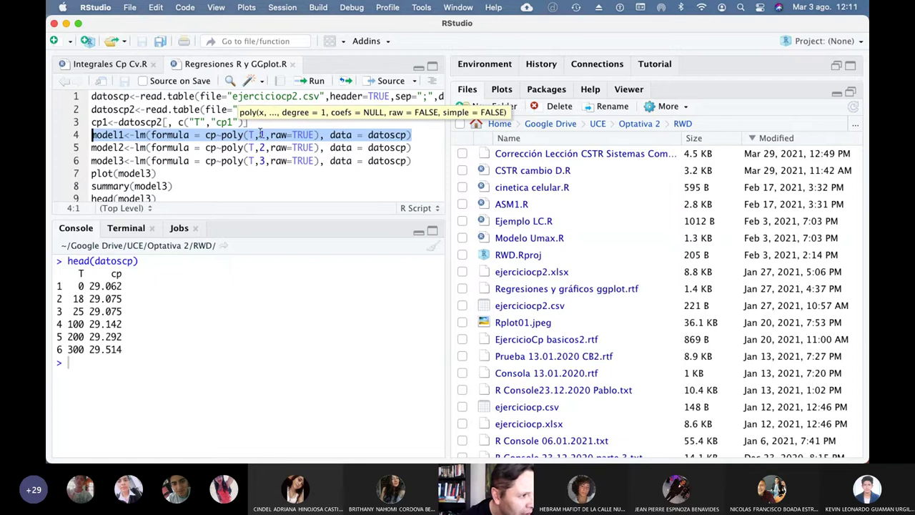
pyautogui.press('super+Tab')
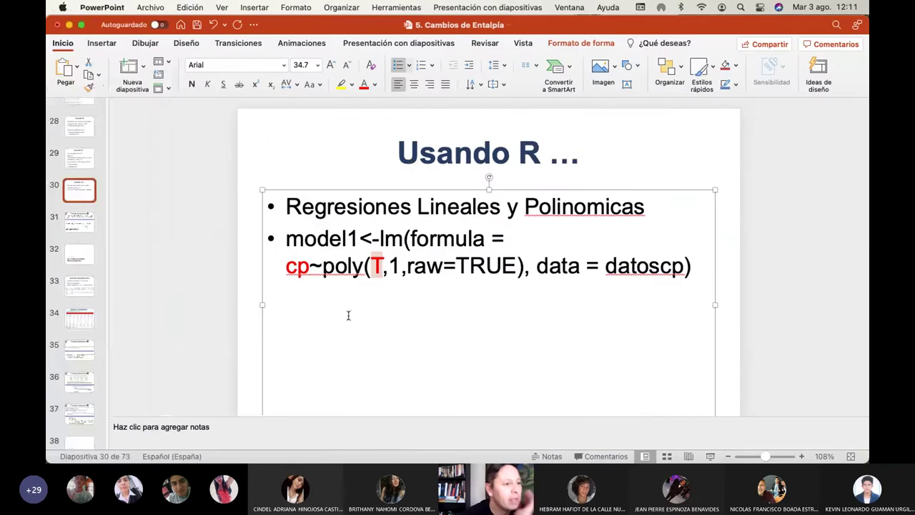
pyautogui.click(404, 281)
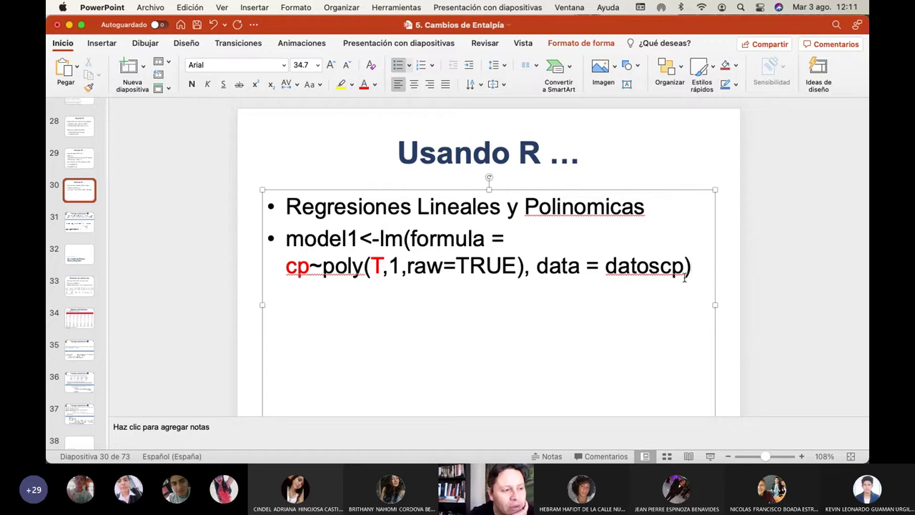
# Switch to RStudio and run the selected line model1<-lm(formula = cp~poly(T,1,raw=TRUE), data = datoscp).
pyautogui.press('super+Tab')
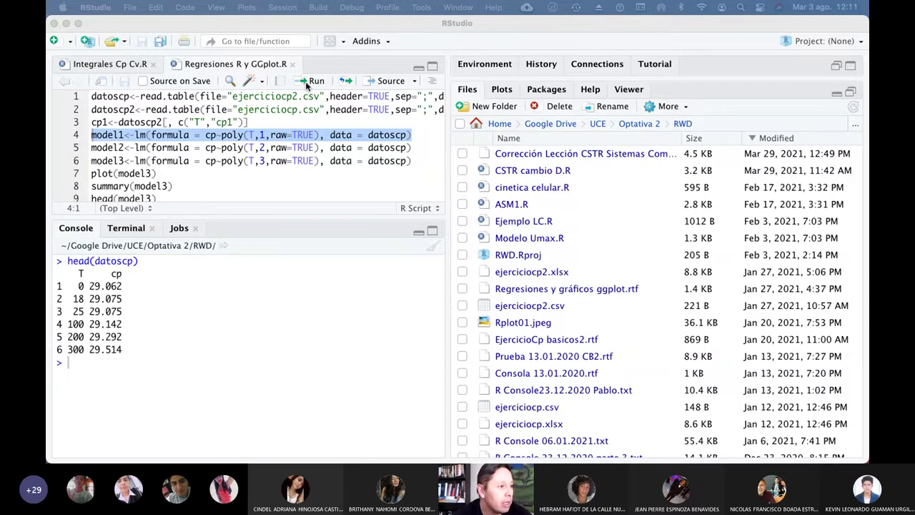
pyautogui.click(308, 83)
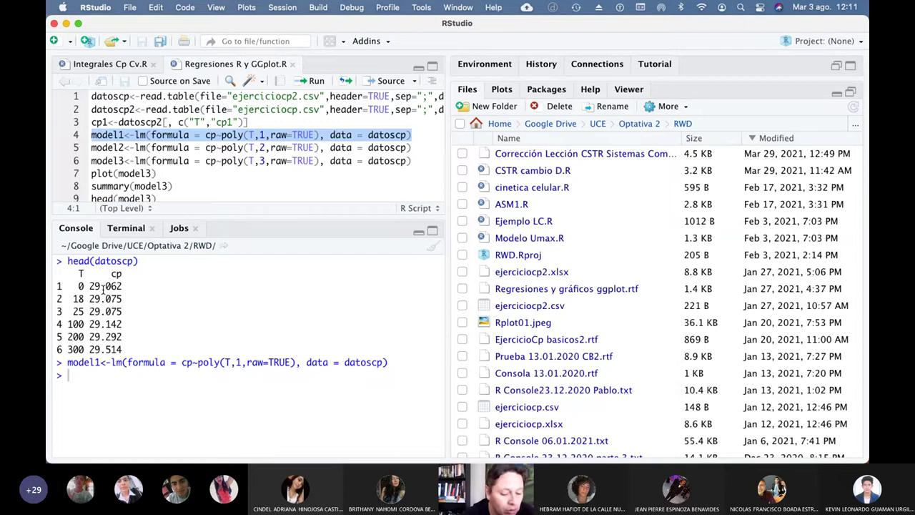
# Keep the model1 script line intact and run summary(model1) in the console.
pyautogui.write('s')
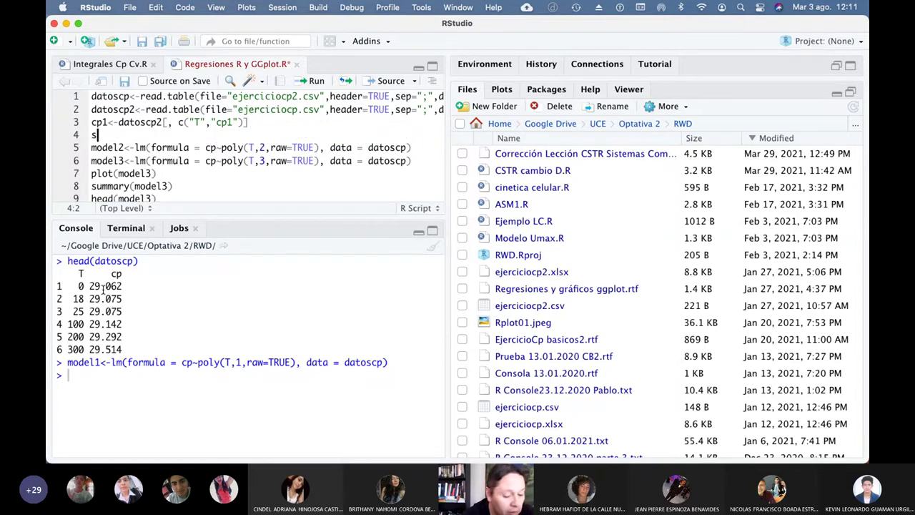
pyautogui.press('super+z')
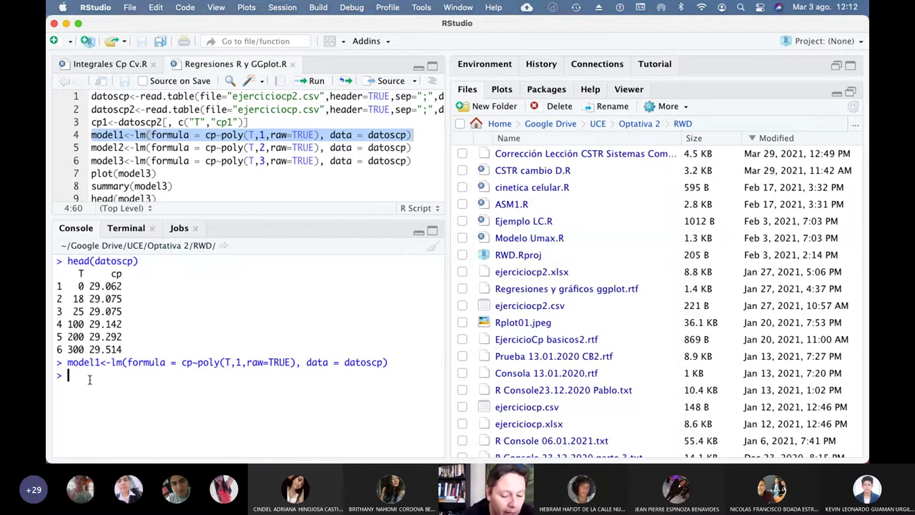
pyautogui.write('summ')
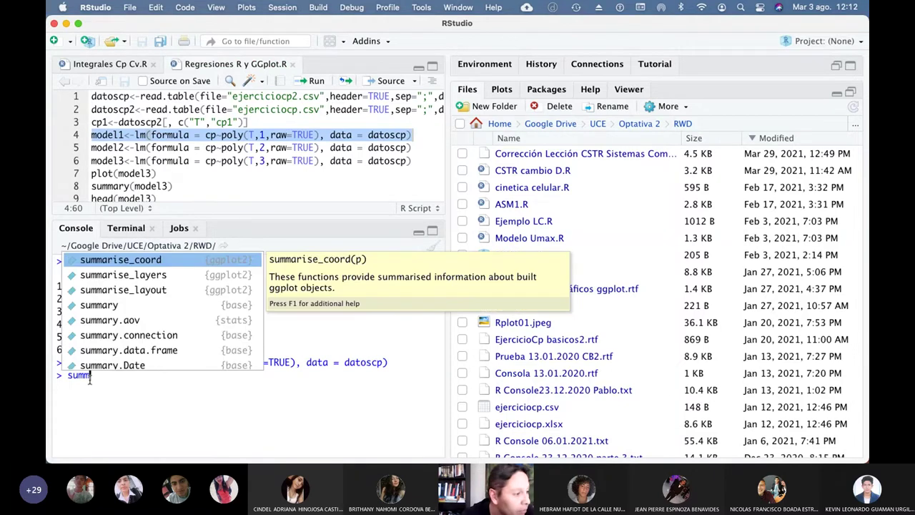
pyautogui.write('ary(')
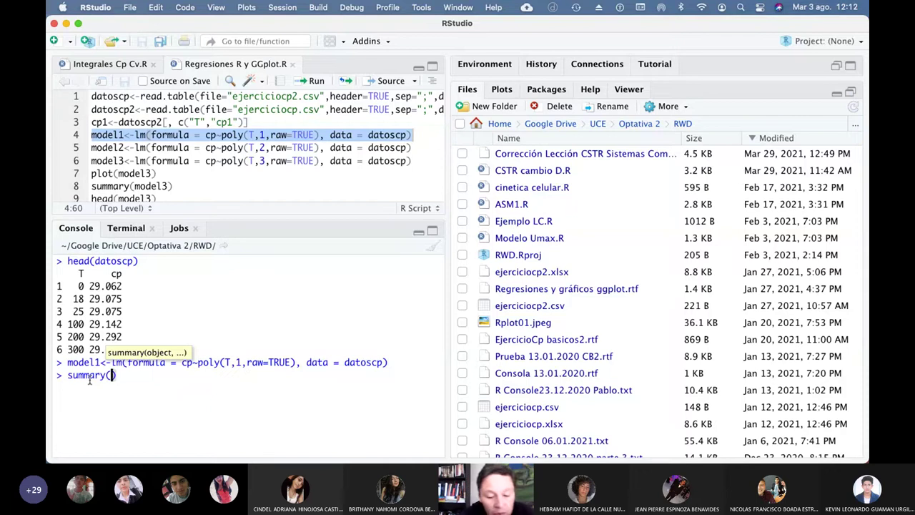
pyautogui.write('model1')
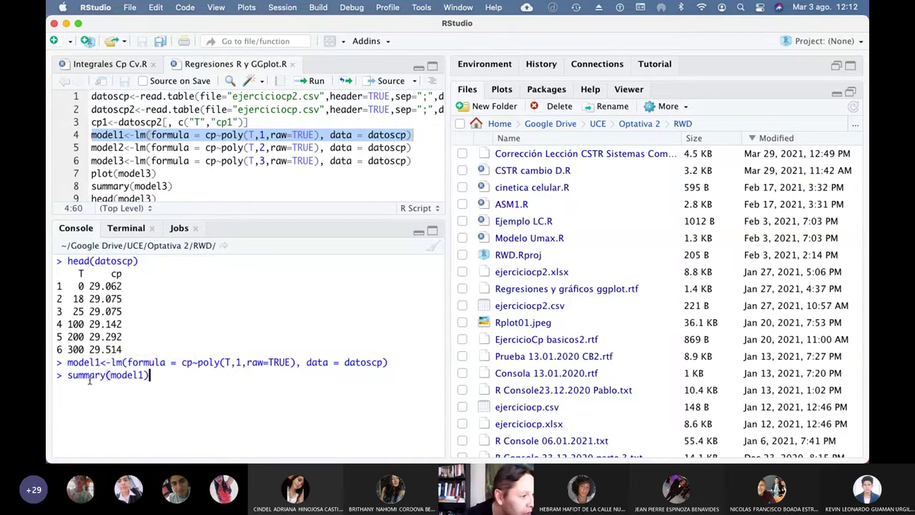
pyautogui.press('Return')
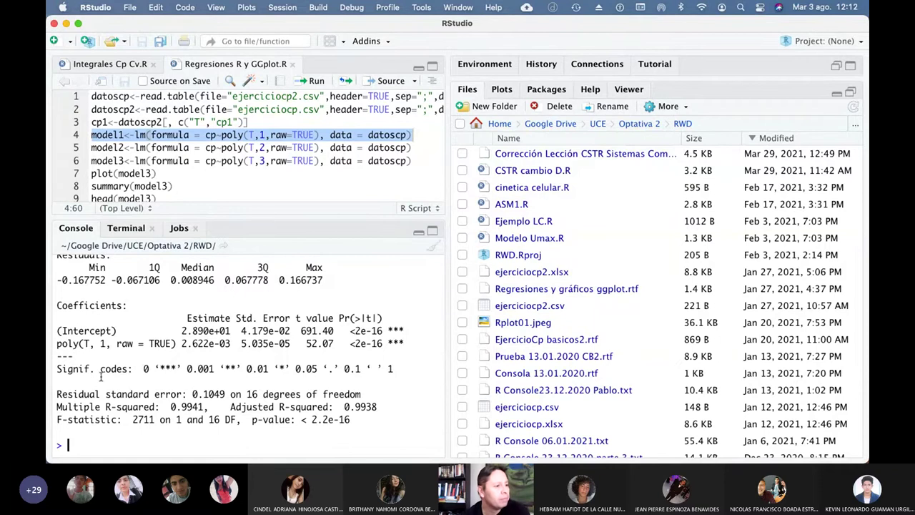
# Examine the summary(model1) output in the console, covering the call, residuals, coefficients and R-squared values.
pyautogui.scroll(3, 180, 326)
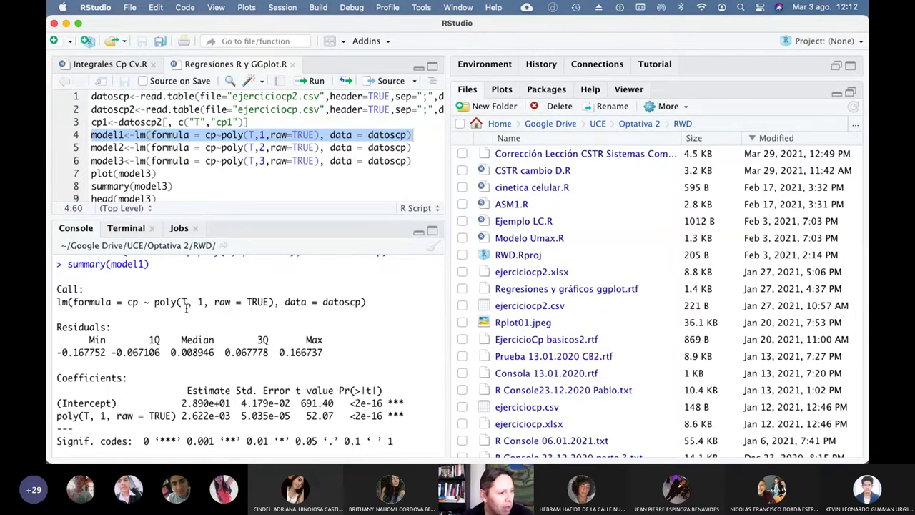
pyautogui.scroll(-3, 138, 332)
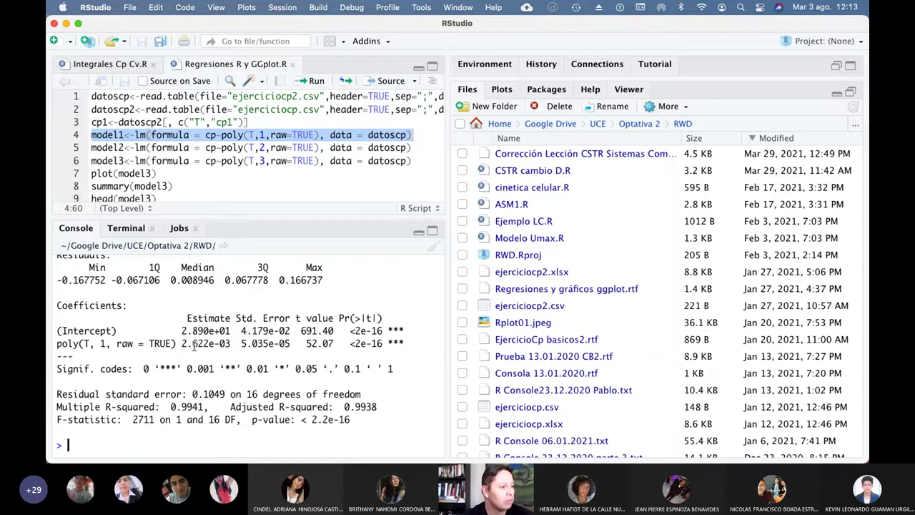
pyautogui.scroll(3, 193, 344)
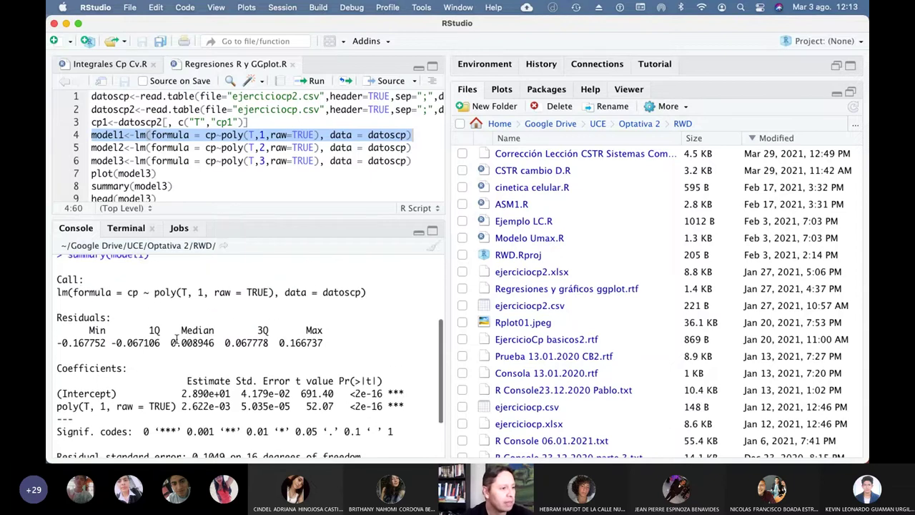
pyautogui.scroll(3, 176, 339)
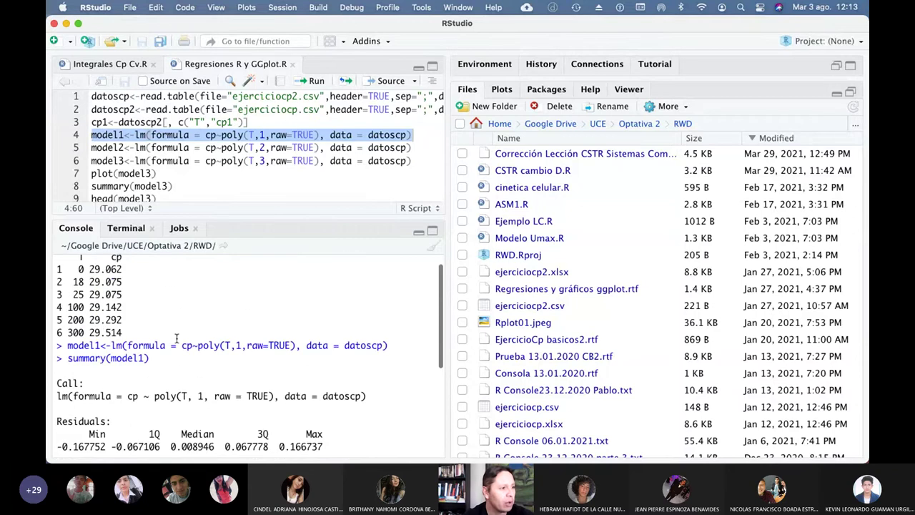
pyautogui.scroll(-5, 177, 339)
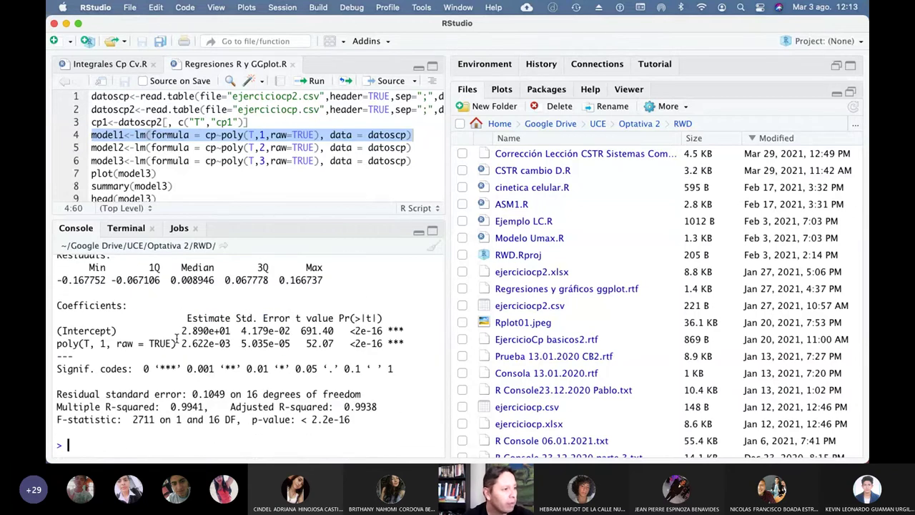
pyautogui.scroll(-1, 178, 177)
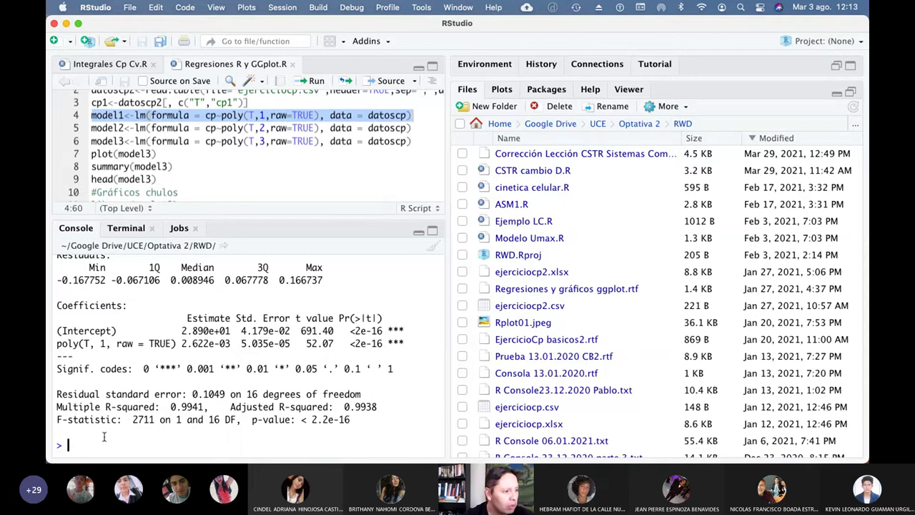
# Run plot(model1) in the console and advance through all of its diagnostic plots.
pyautogui.write('plot(mo')
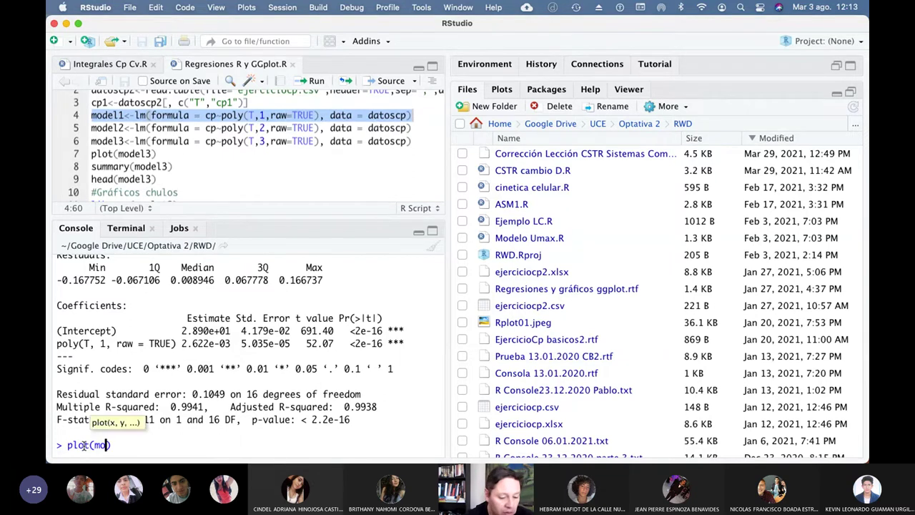
pyautogui.write('del1')
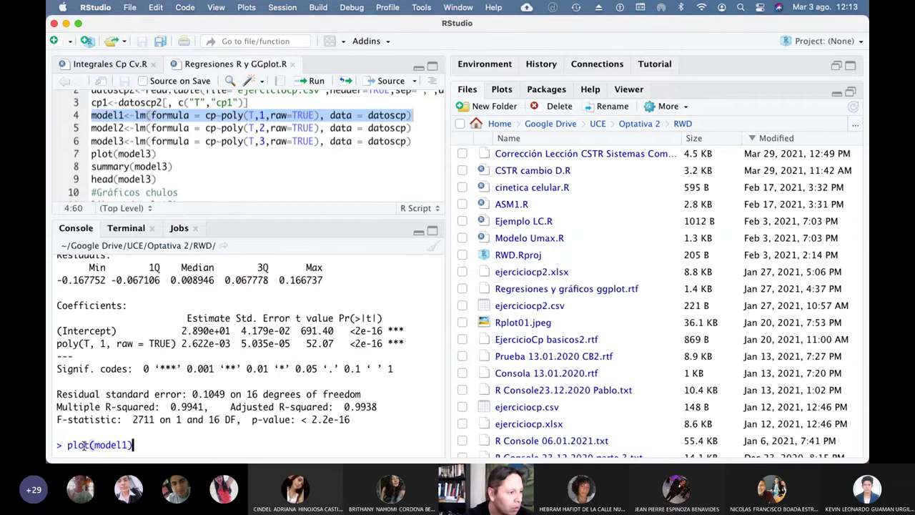
pyautogui.press('Return')
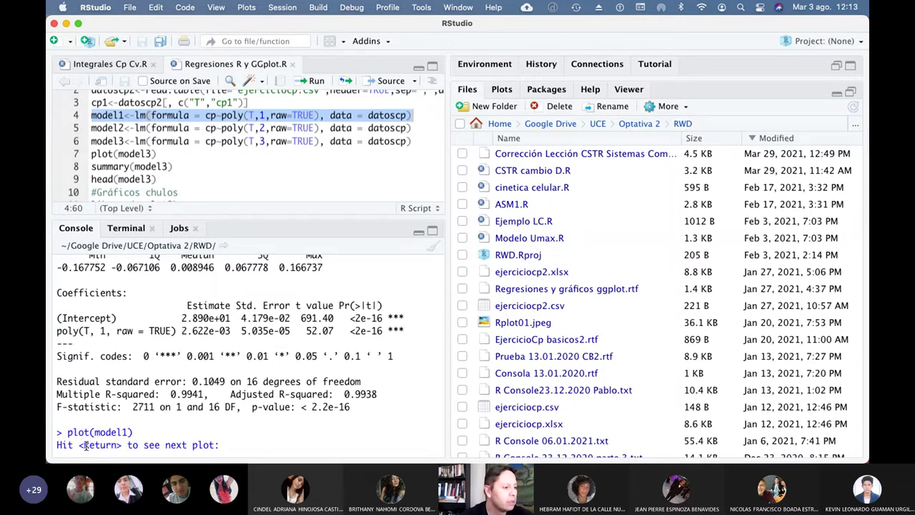
pyautogui.press('Return')
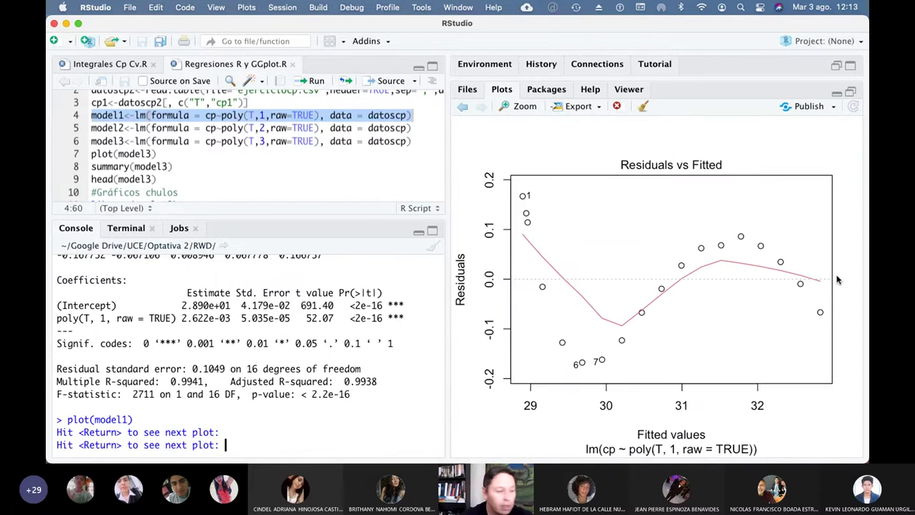
pyautogui.press('Return')
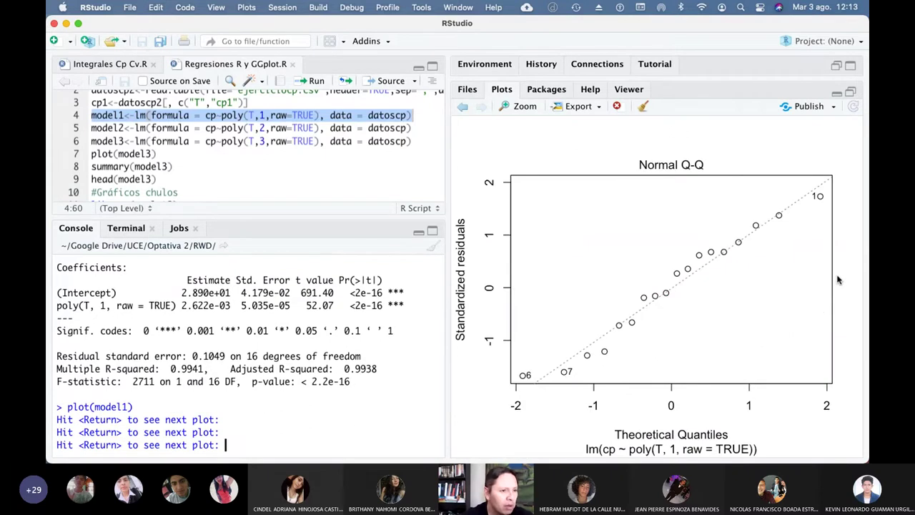
pyautogui.press('Return')
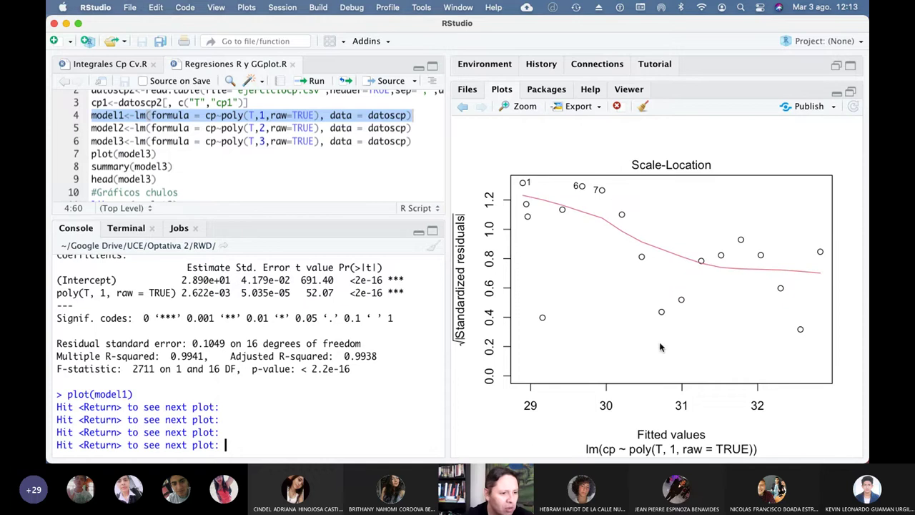
pyautogui.press('Return')
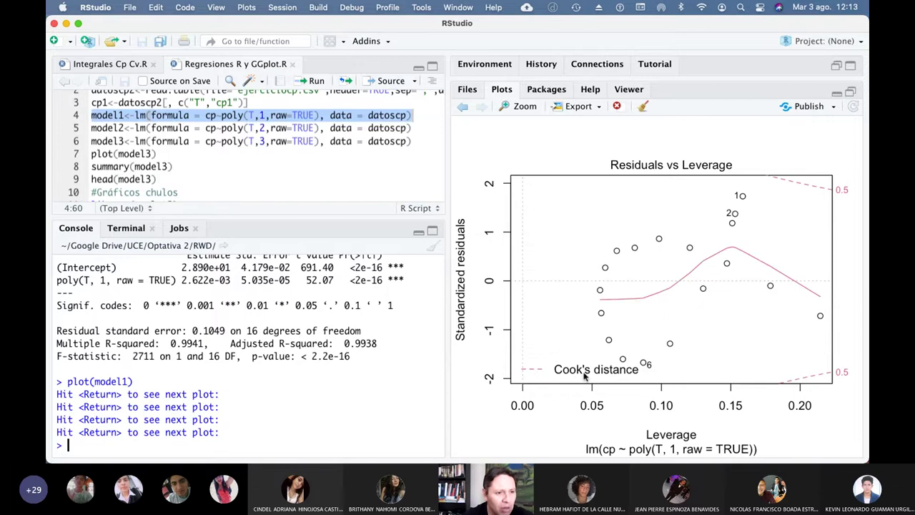
pyautogui.press('Return')
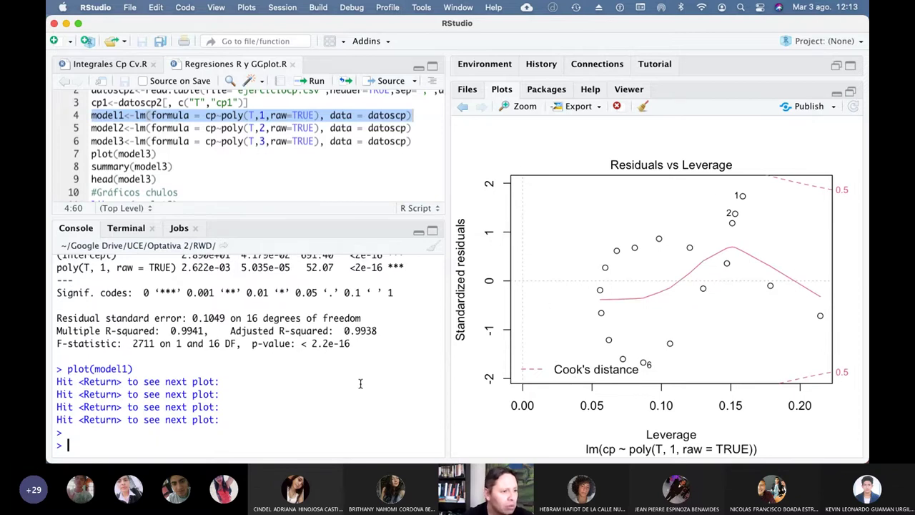
# Go back through the plot history and review model1's Residuals vs Fitted, Normal Q-Q, Scale-Location and Residuals vs Leverage plots.
pyautogui.click(461, 108)
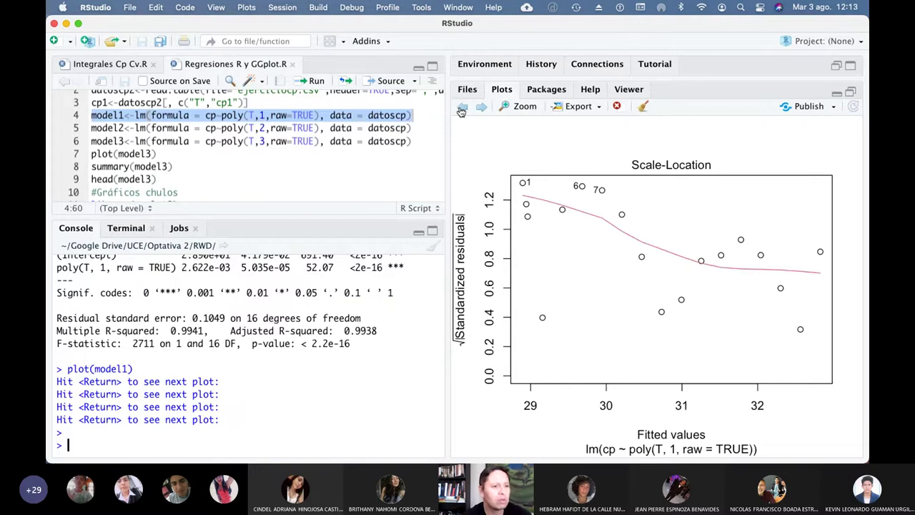
pyautogui.click(461, 109)
pyautogui.click(462, 109)
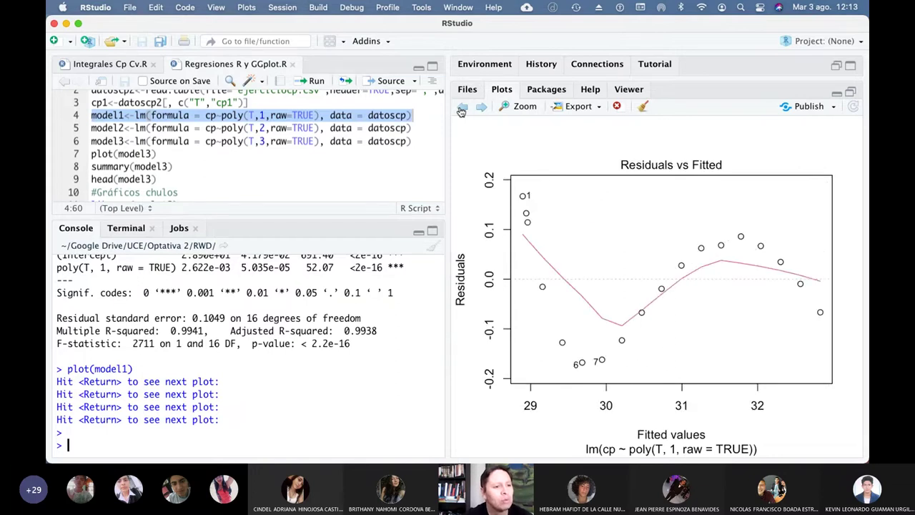
pyautogui.click(462, 109)
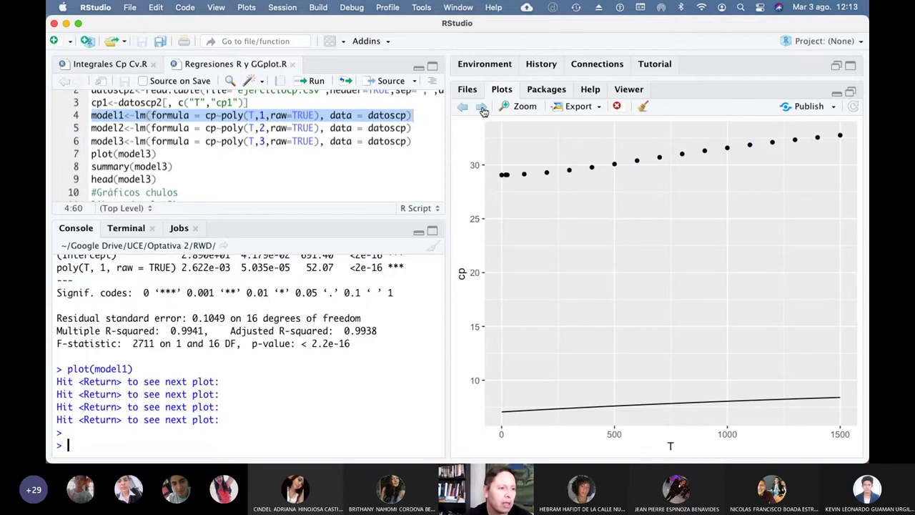
pyautogui.click(482, 107)
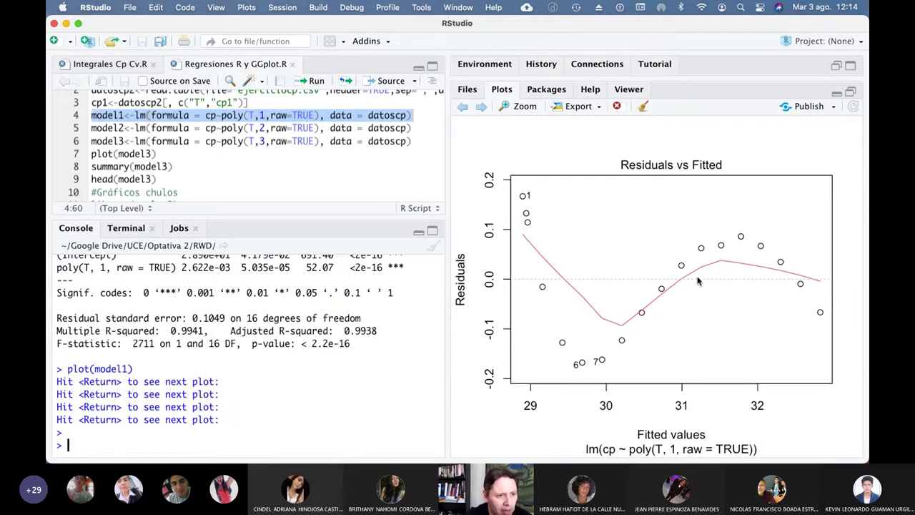
pyautogui.click(482, 107)
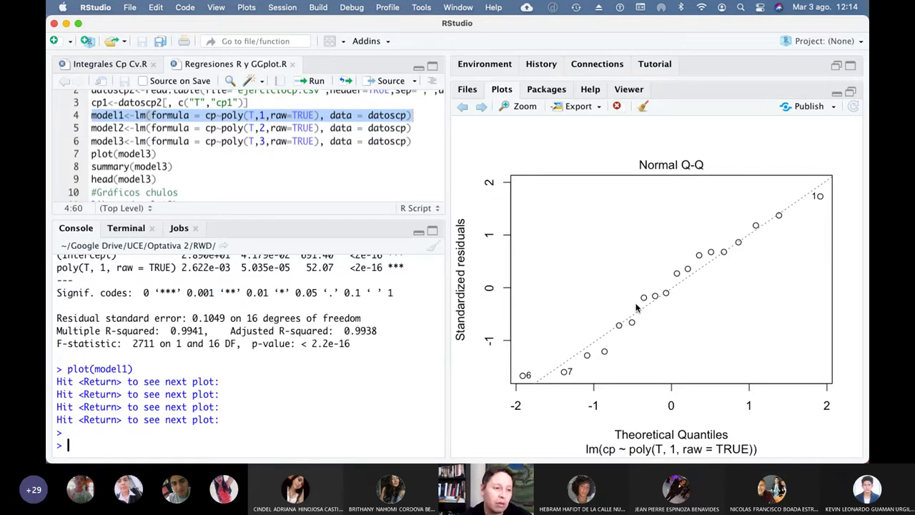
pyautogui.click(483, 107)
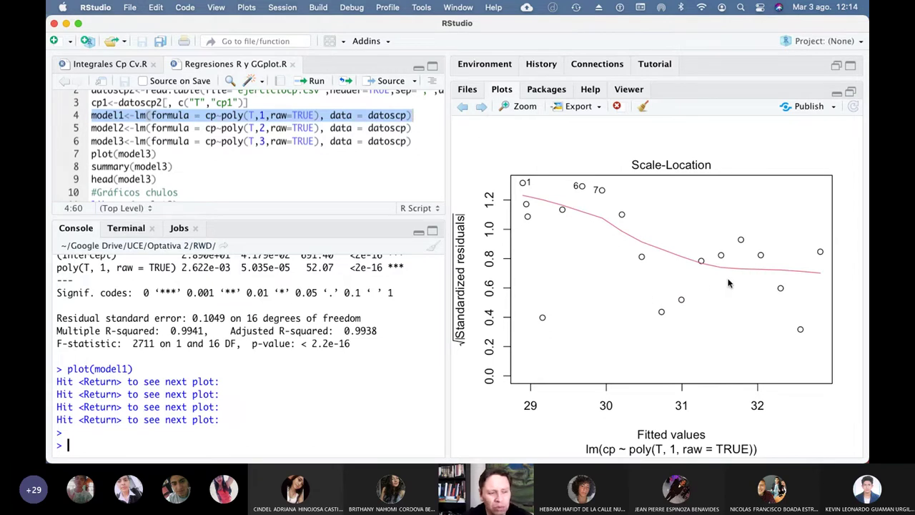
pyautogui.click(483, 107)
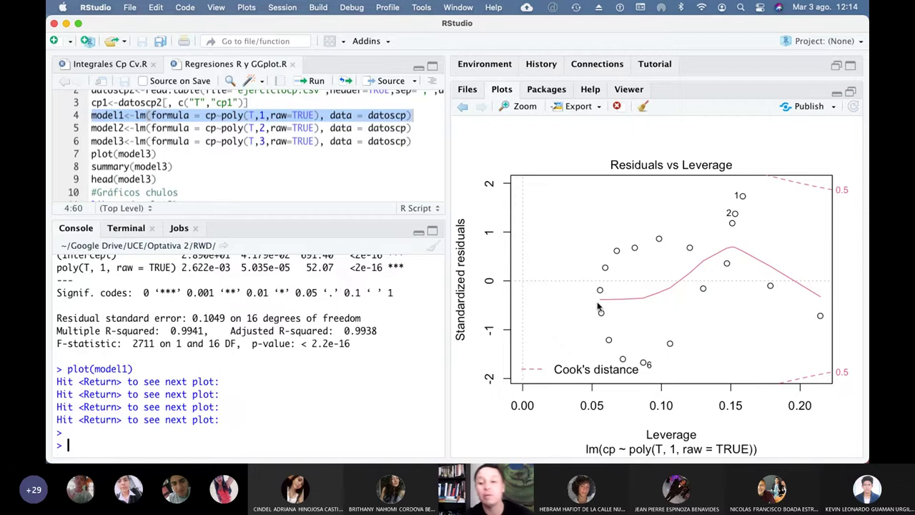
pyautogui.click(463, 109)
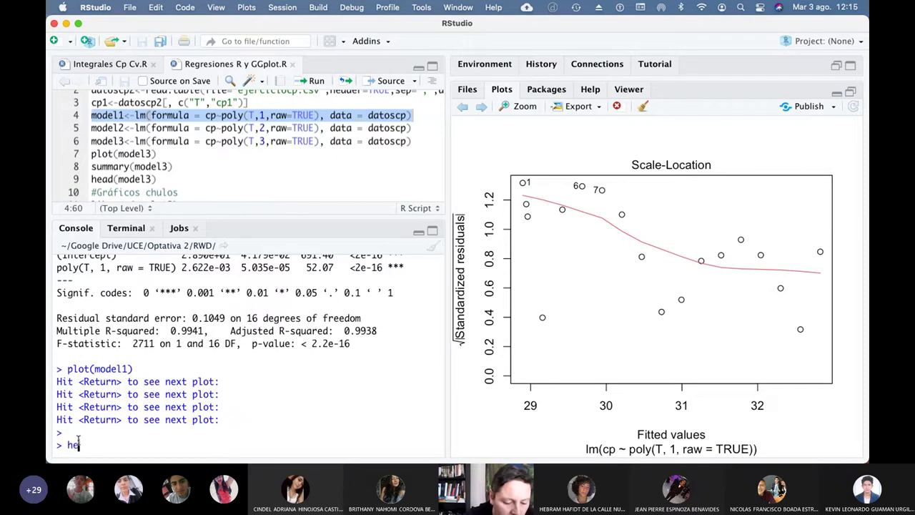
# Run head(model1) in the console and examine its coefficients, residuals, effects and fitted values, comparing the coefficients with the summary.
pyautogui.write('ad(model1')
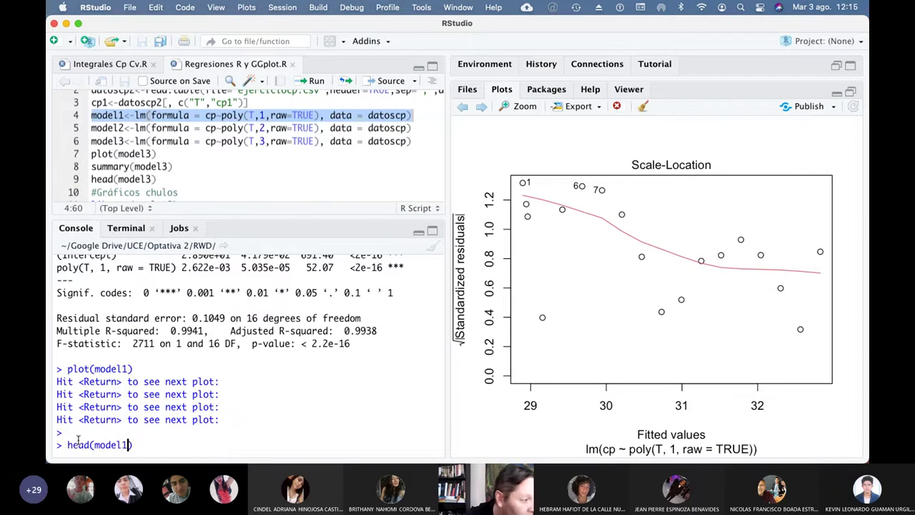
pyautogui.press('Return')
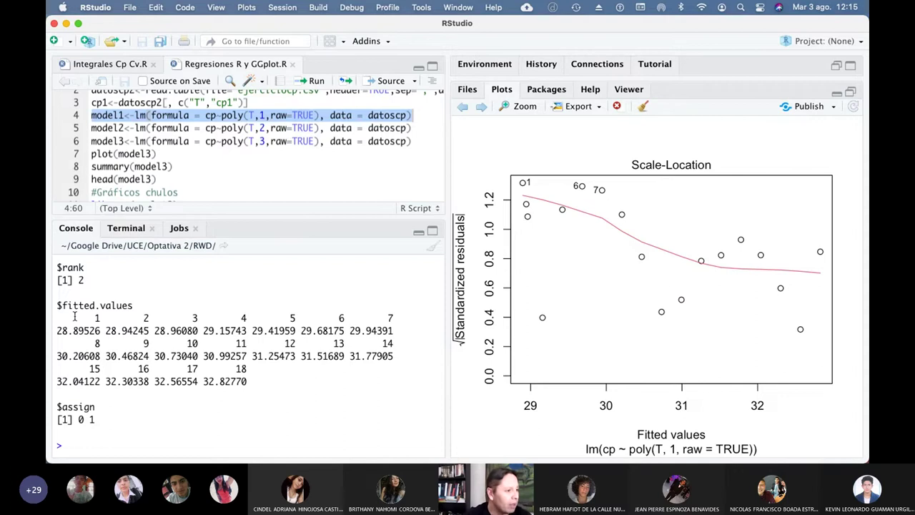
pyautogui.scroll(10, 115, 341)
pyautogui.scroll(10, 115, 341)
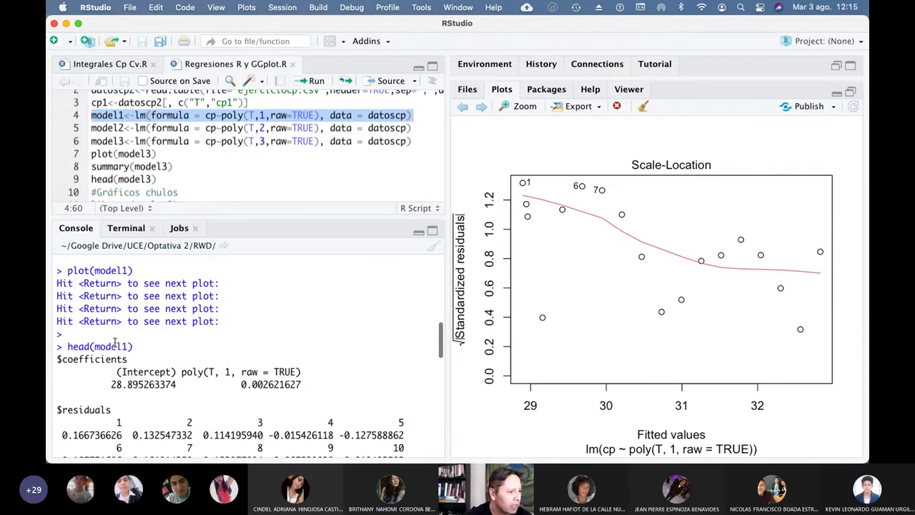
pyautogui.scroll(-1, 114, 341)
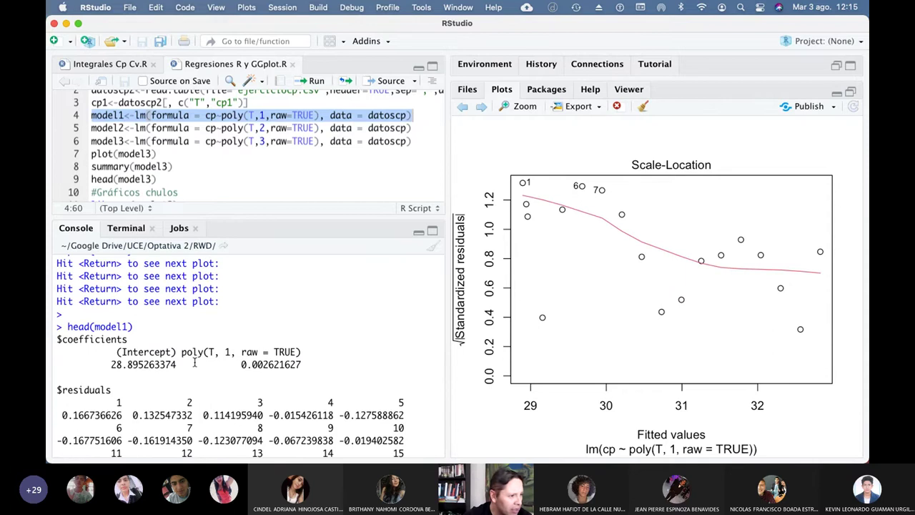
pyautogui.scroll(-10, 194, 362)
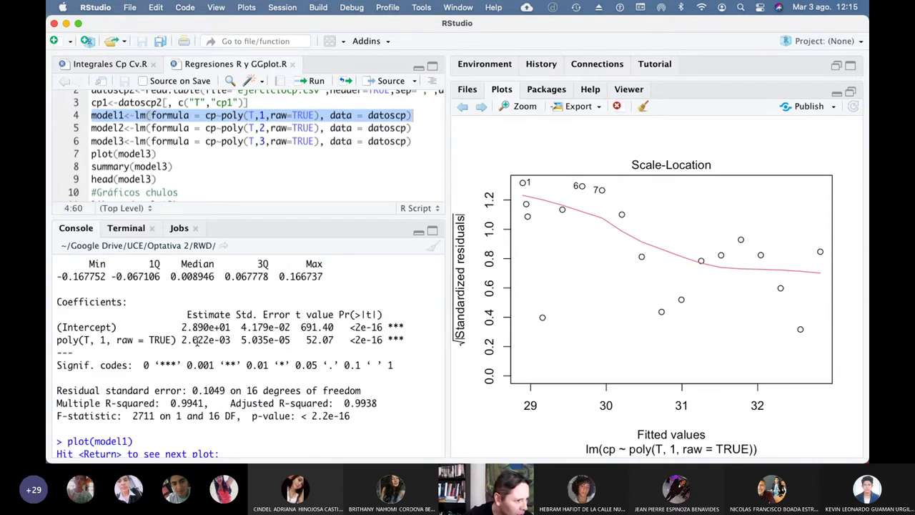
pyautogui.scroll(-8, 195, 341)
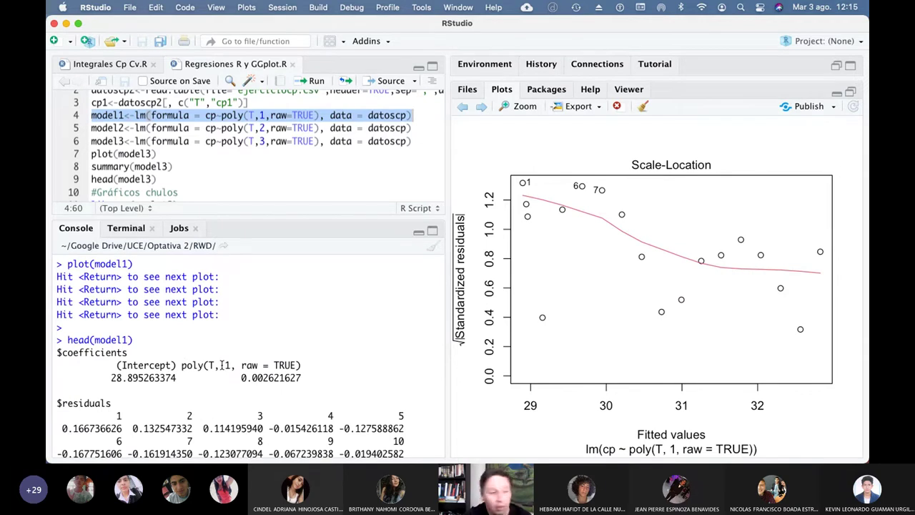
pyautogui.scroll(-5, 223, 365)
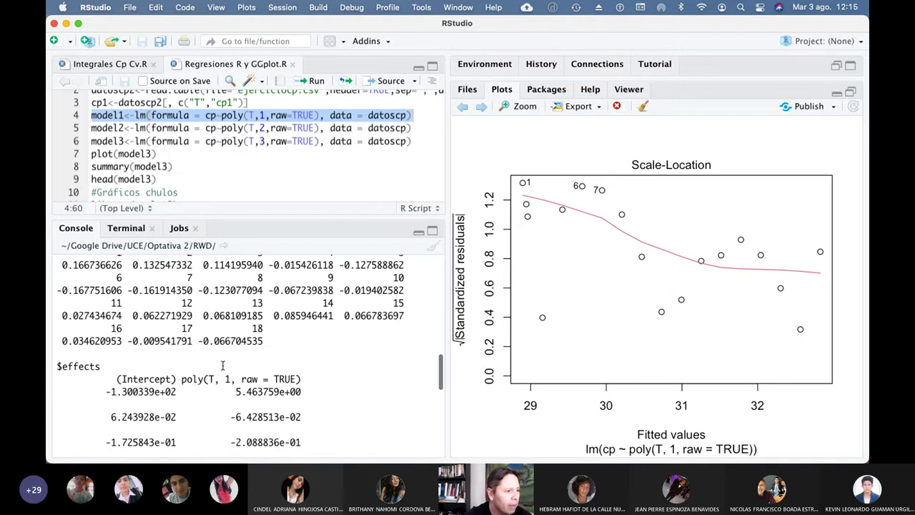
pyautogui.scroll(1, 223, 366)
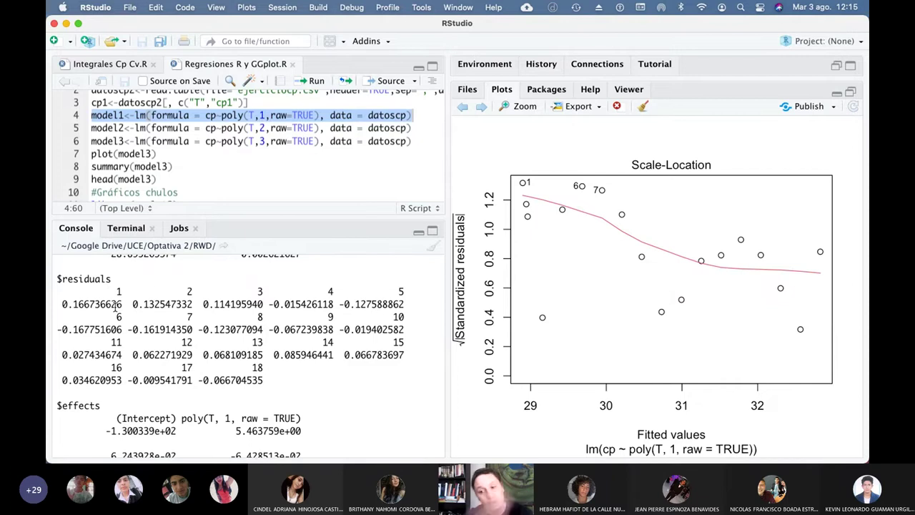
pyautogui.scroll(-8, 118, 304)
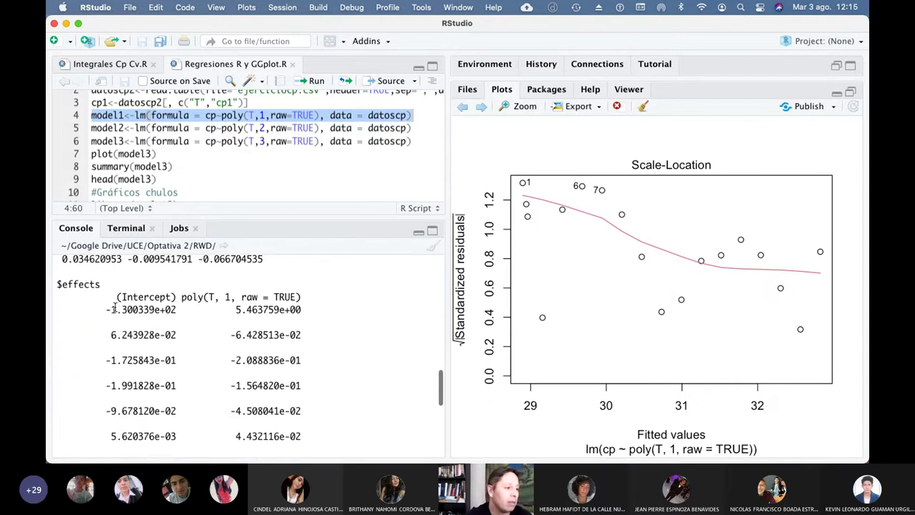
pyautogui.scroll(-3, 115, 306)
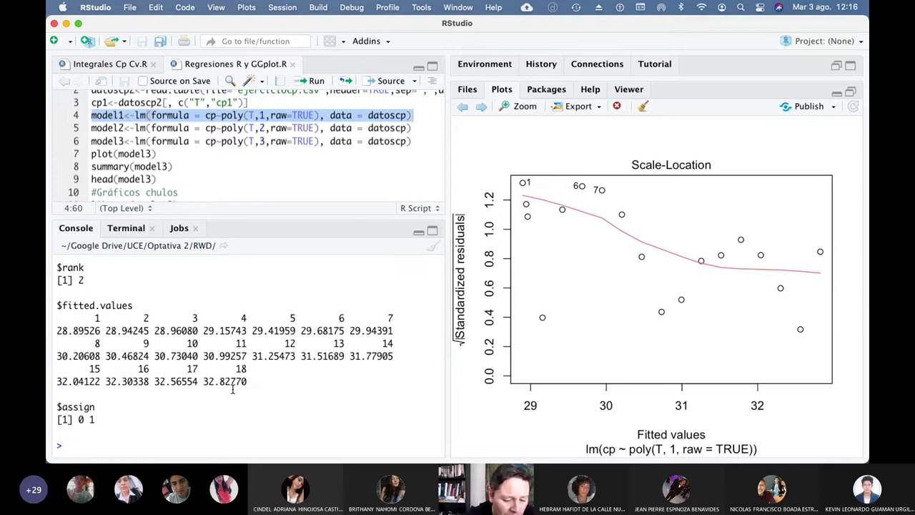
# Print the datoscp data in the console and compare its cp values with model1's fitted values.
pyautogui.write('datoscp')
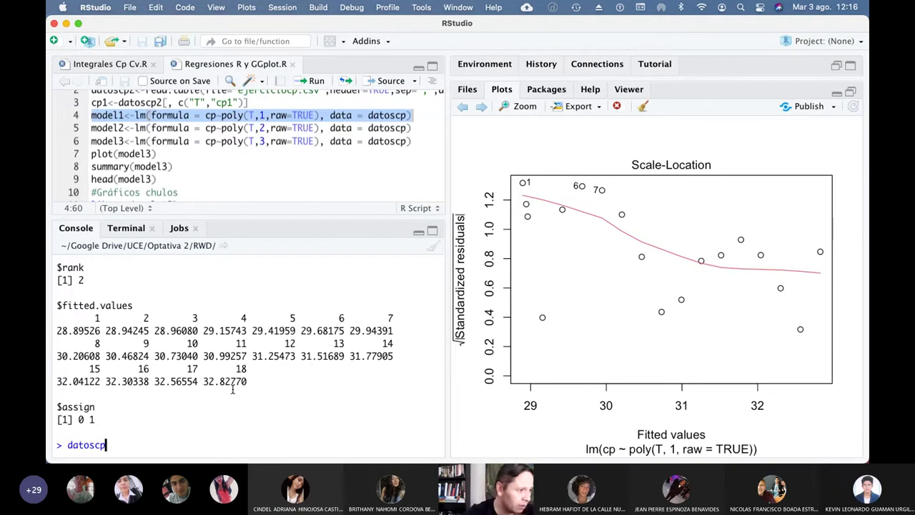
pyautogui.press('Return')
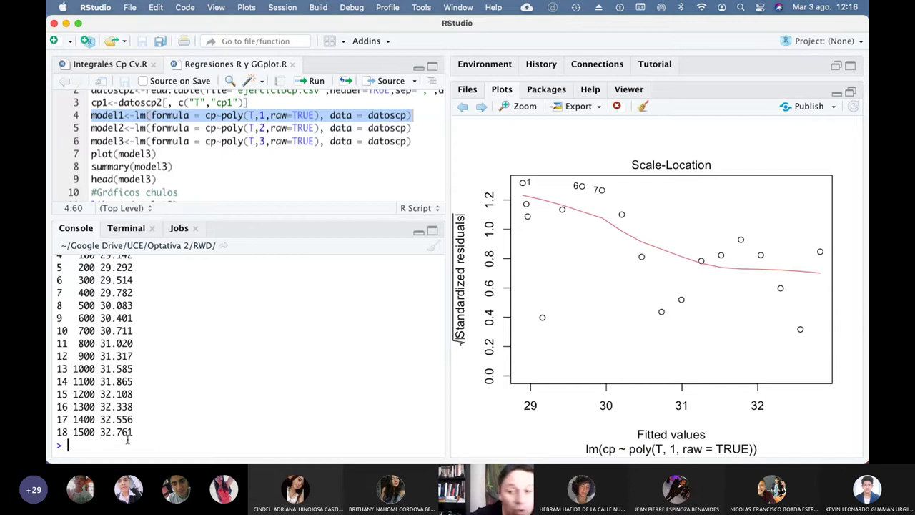
pyautogui.scroll(10, 179, 407)
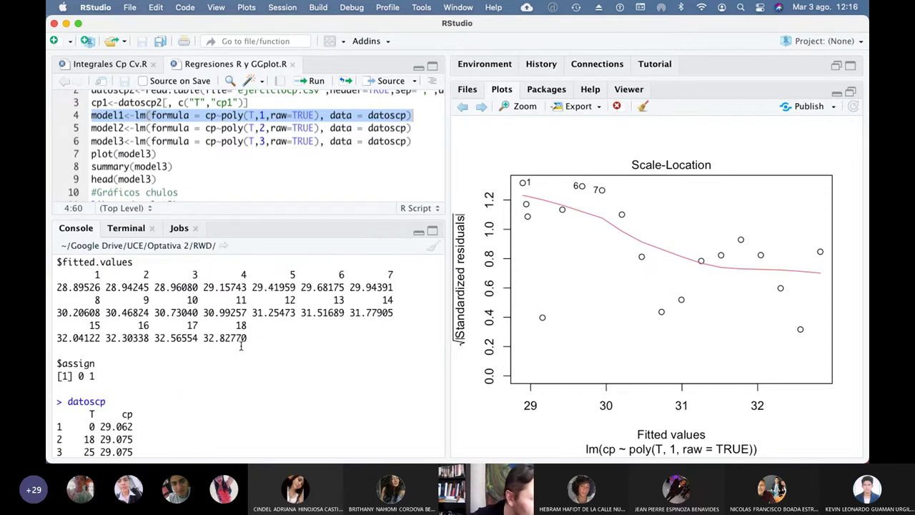
# Review the model2 and model3 formulas in the script and check the T and cp columns of ejerciciocp2 in Excel before returning to RStudio.
pyautogui.scroll(-5, 235, 362)
pyautogui.scroll(5, 235, 361)
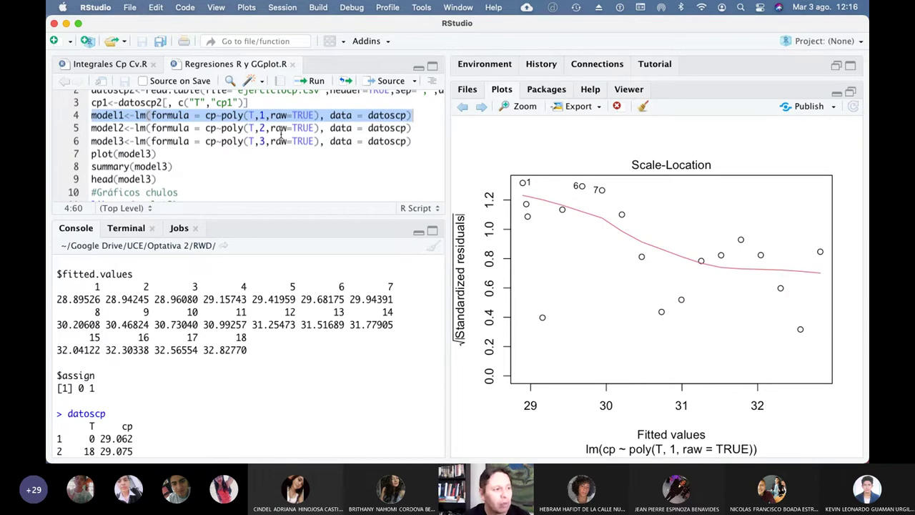
pyautogui.click(170, 127)
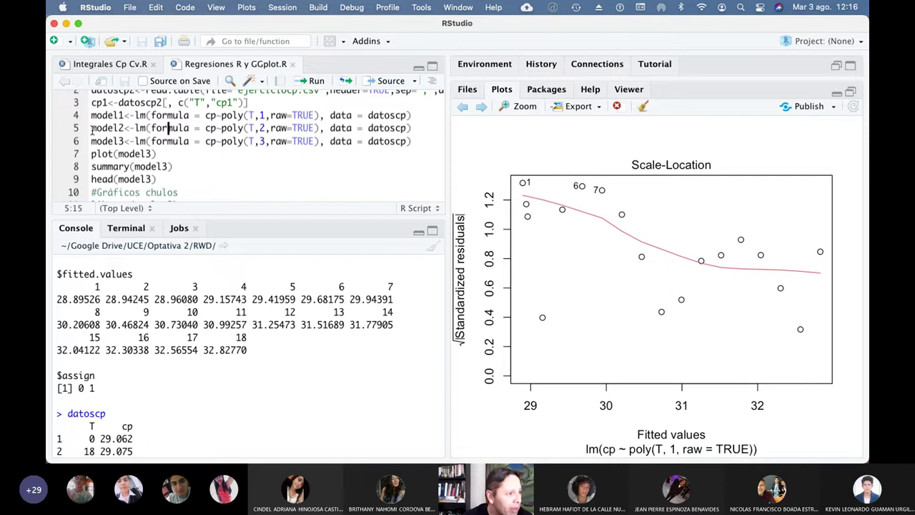
pyautogui.click(102, 141)
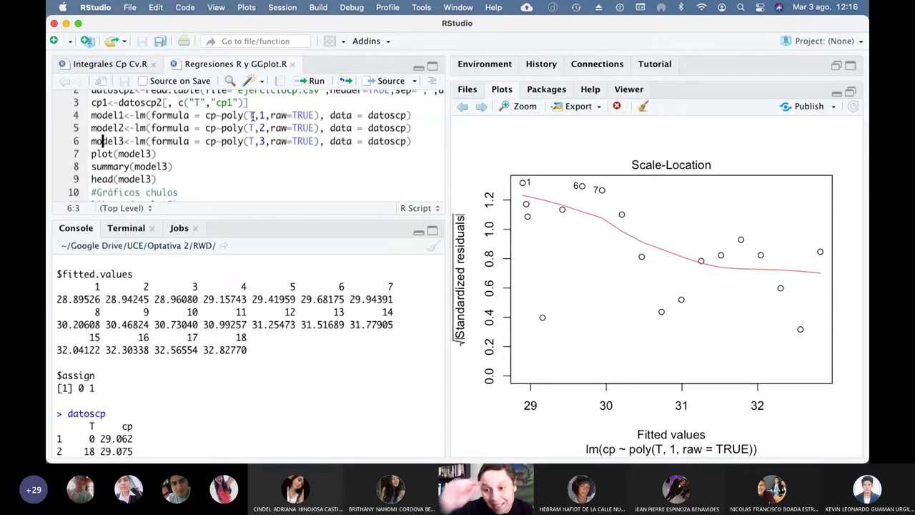
pyautogui.press('super+Tab')
pyautogui.press('super+Tab')
pyautogui.press('super+Tab')
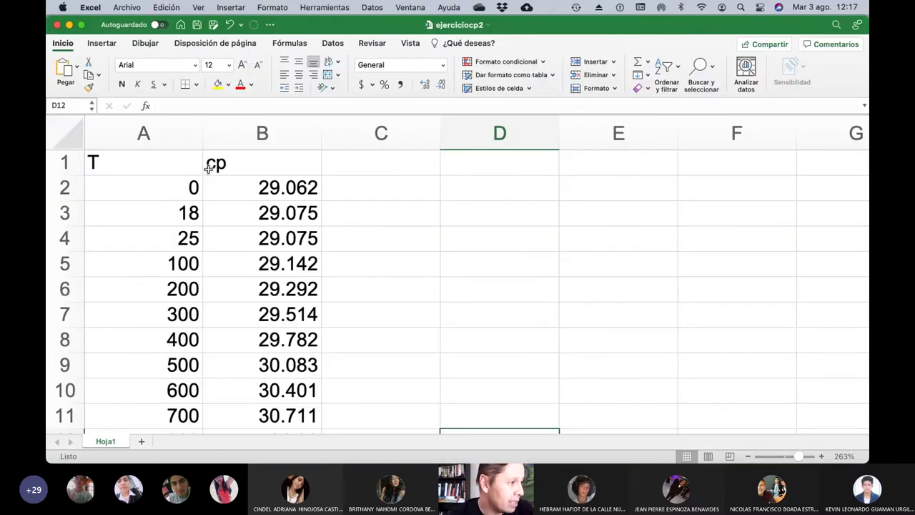
pyautogui.press('super+Tab')
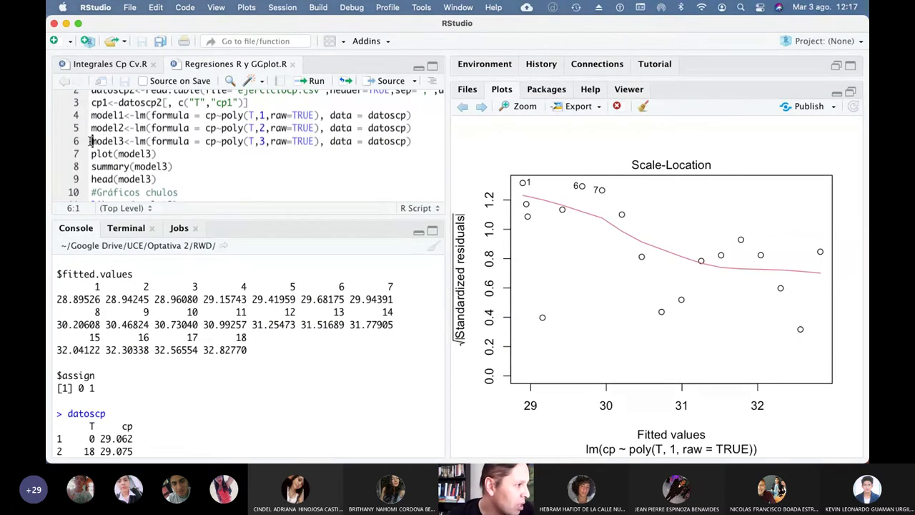
# Run the script lines that fit the third-degree model3 and plot it, and advance through all of its diagnostic plots.
pyautogui.moveTo(92, 141); pyautogui.dragTo(181, 179)
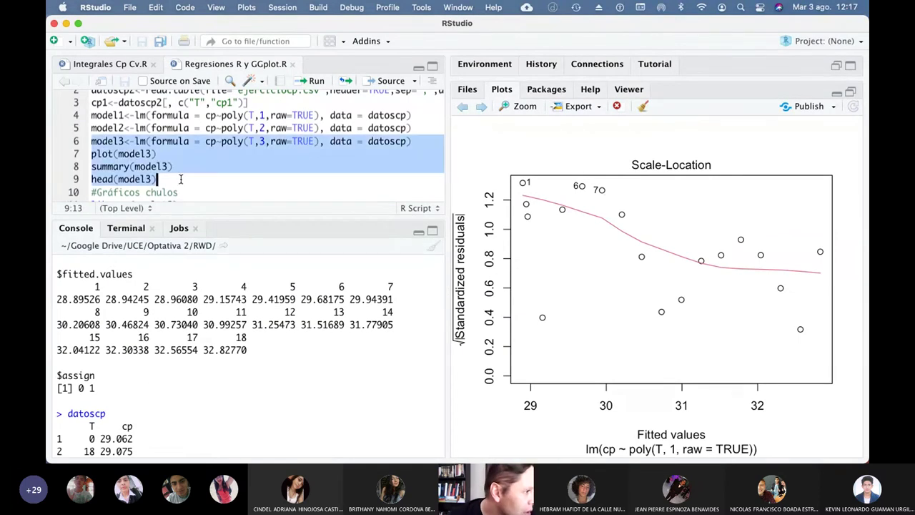
pyautogui.click(316, 81)
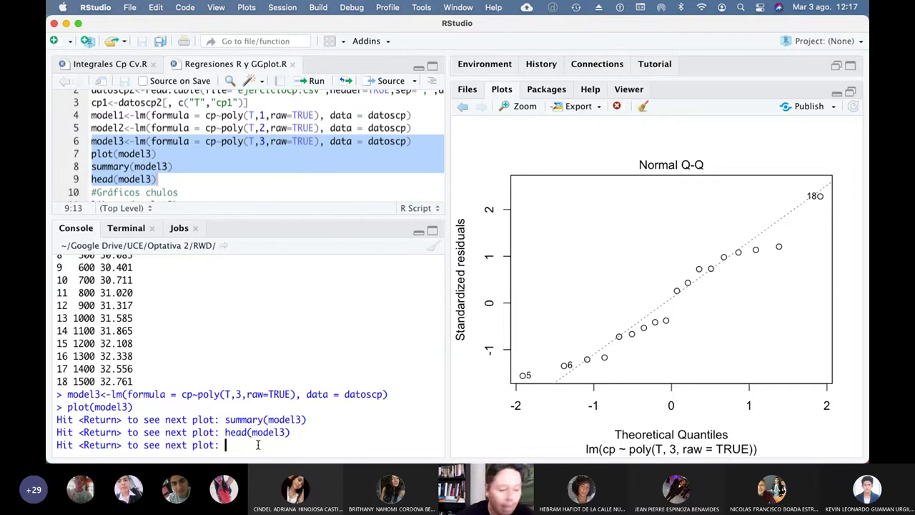
pyautogui.press('Return')
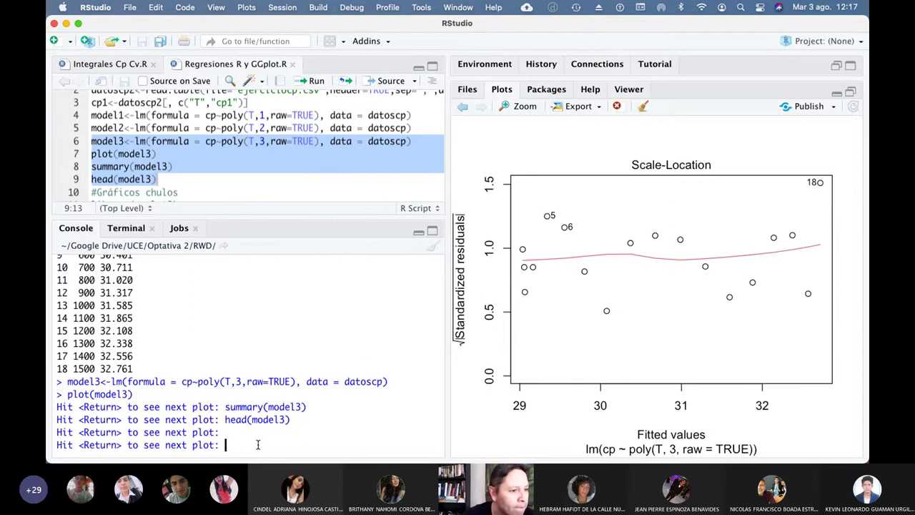
pyautogui.press('Return')
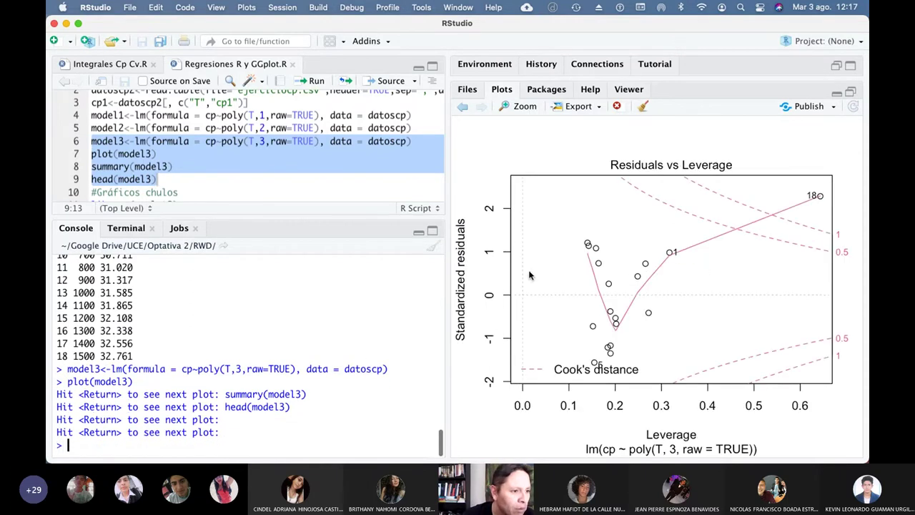
pyautogui.press('Return')
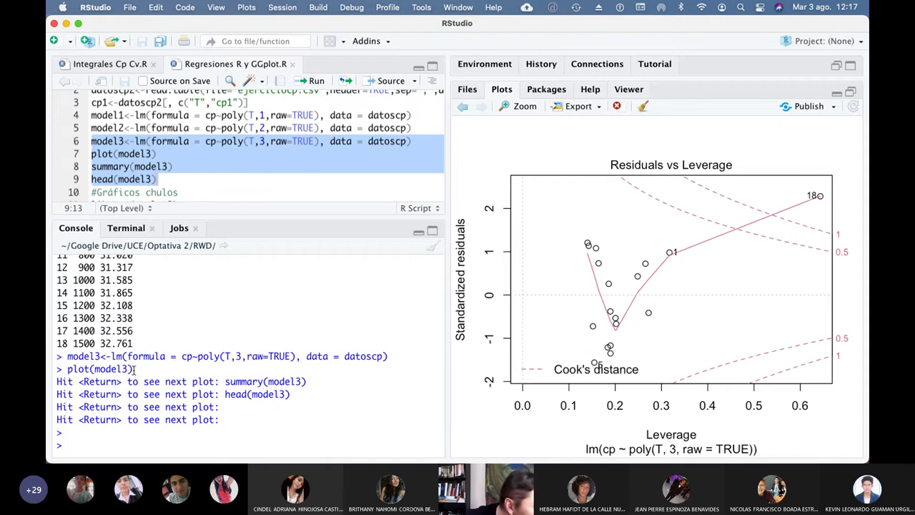
# Run summary(model3) from the script and examine its coefficients, significance codes and R-squared values.
pyautogui.click(158, 179)
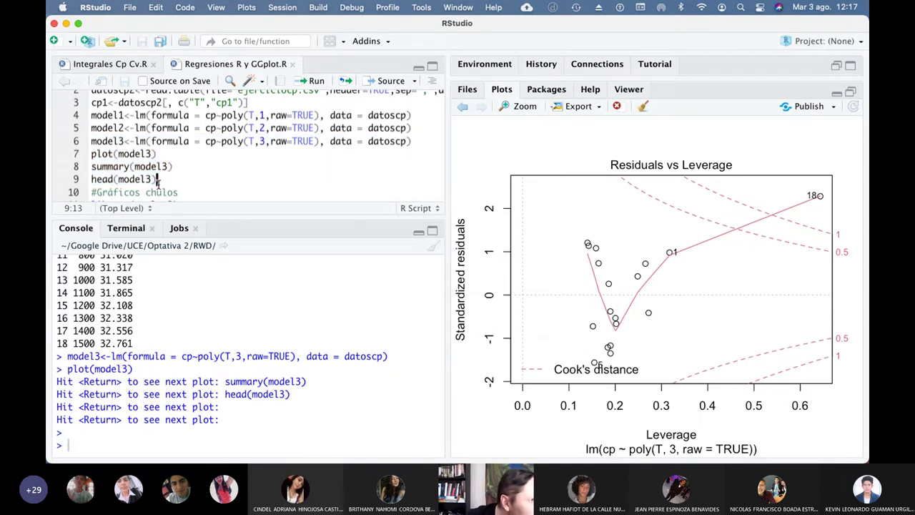
pyautogui.moveTo(173, 165); pyautogui.dragTo(90, 166)
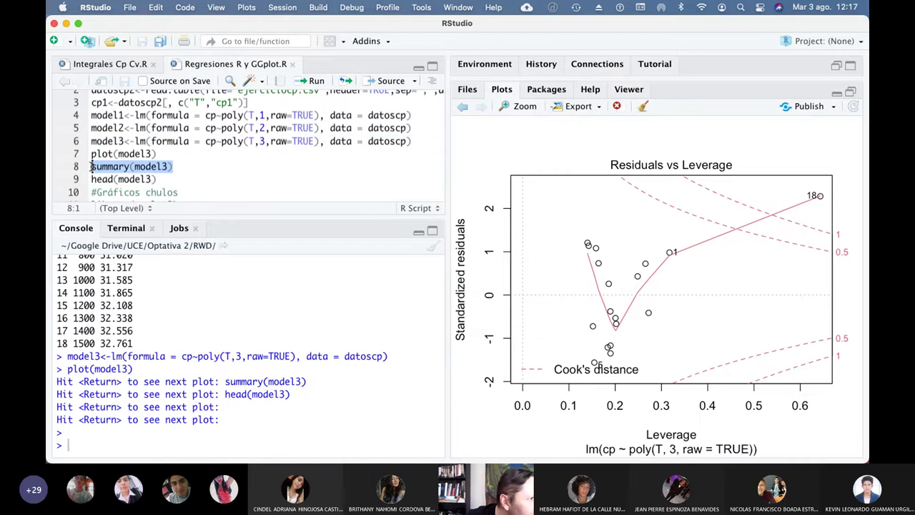
pyautogui.click(315, 81)
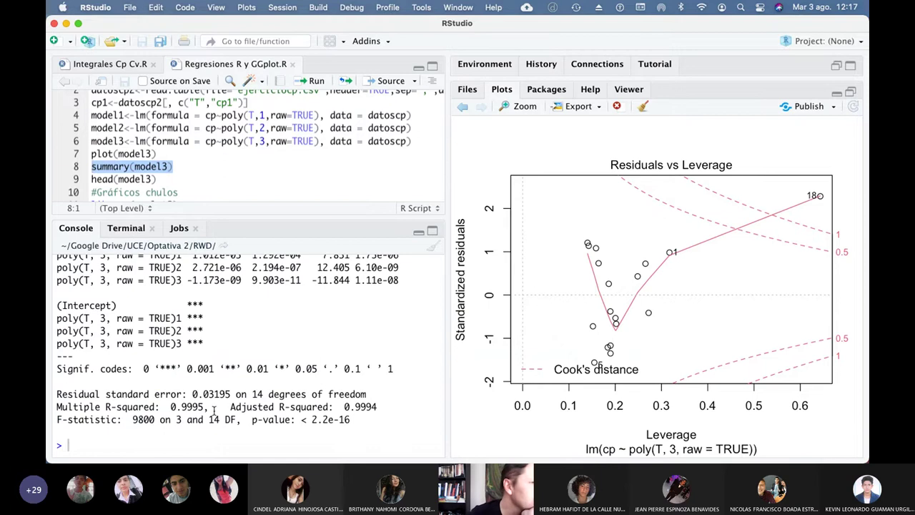
pyautogui.scroll(5, 192, 319)
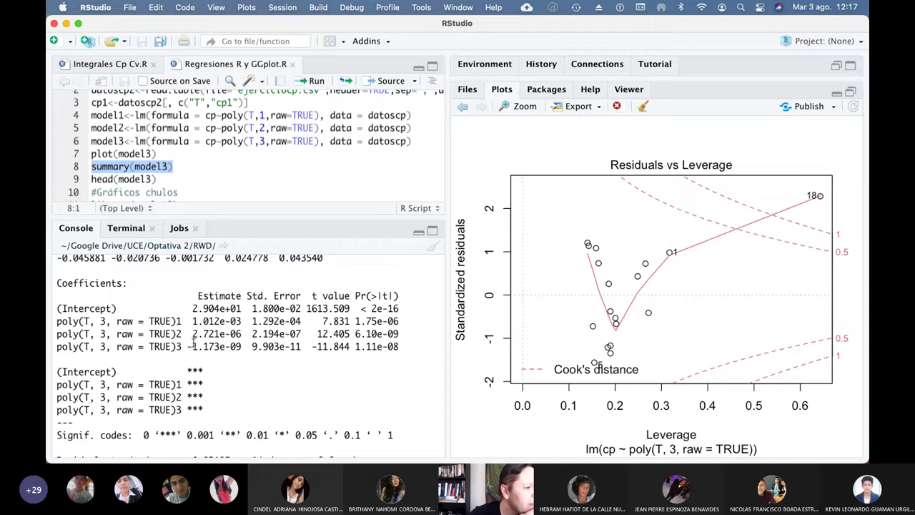
pyautogui.scroll(-3, 228, 346)
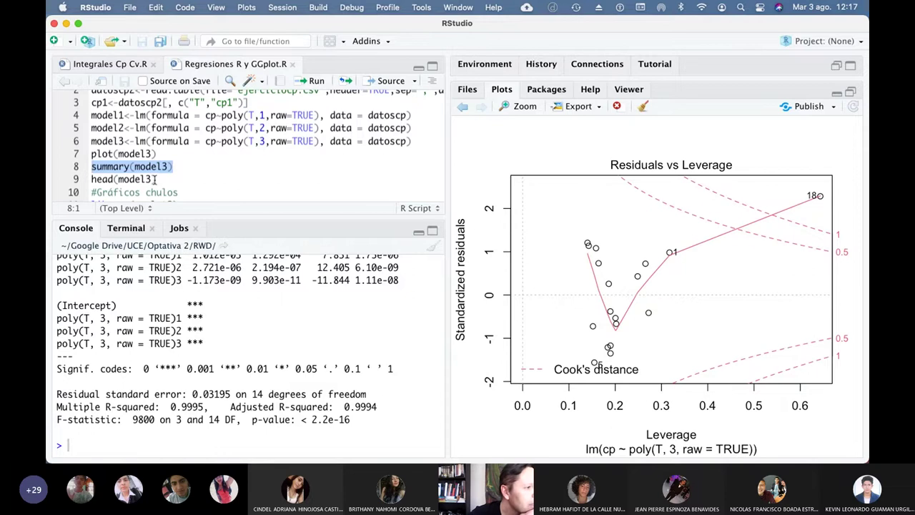
# Run head(model3) from the script and examine its fitted values, coefficients and residuals in the console.
pyautogui.moveTo(156, 179); pyautogui.dragTo(78, 180)
pyautogui.click(306, 81)
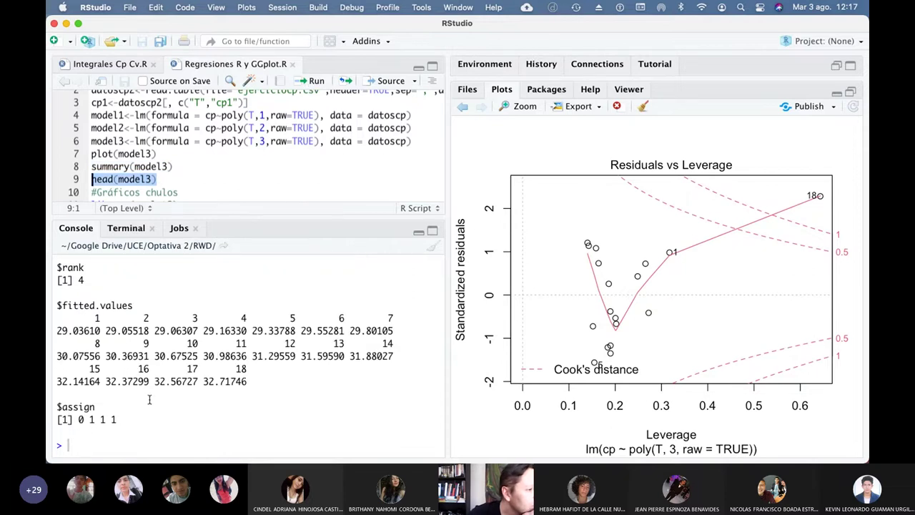
pyautogui.scroll(10, 131, 344)
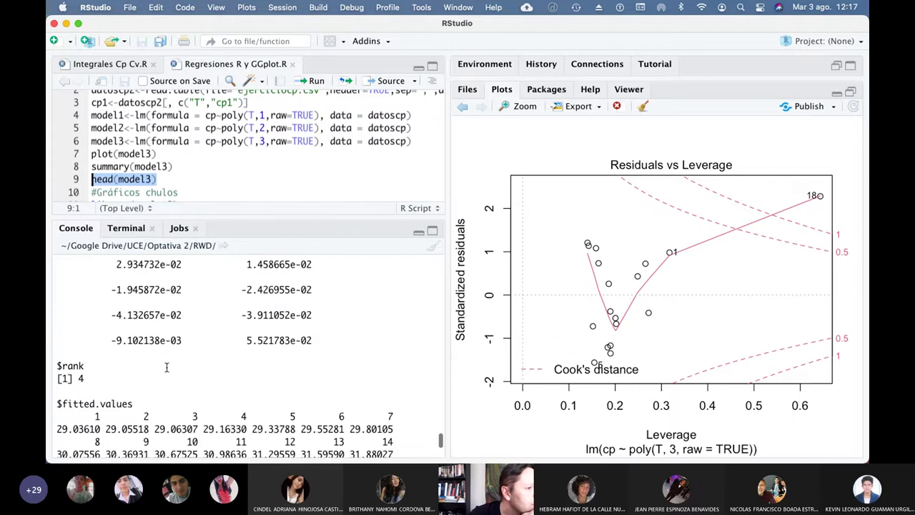
pyautogui.scroll(5, 168, 366)
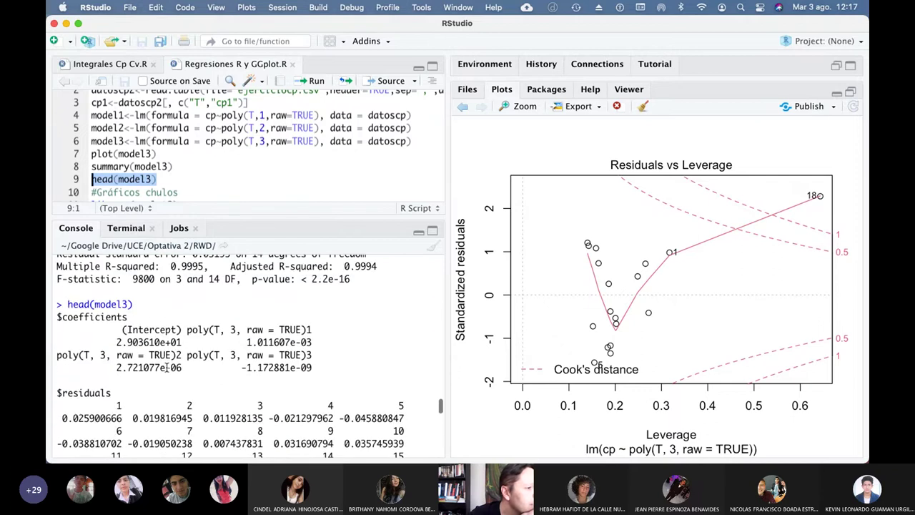
pyautogui.scroll(-2, 167, 365)
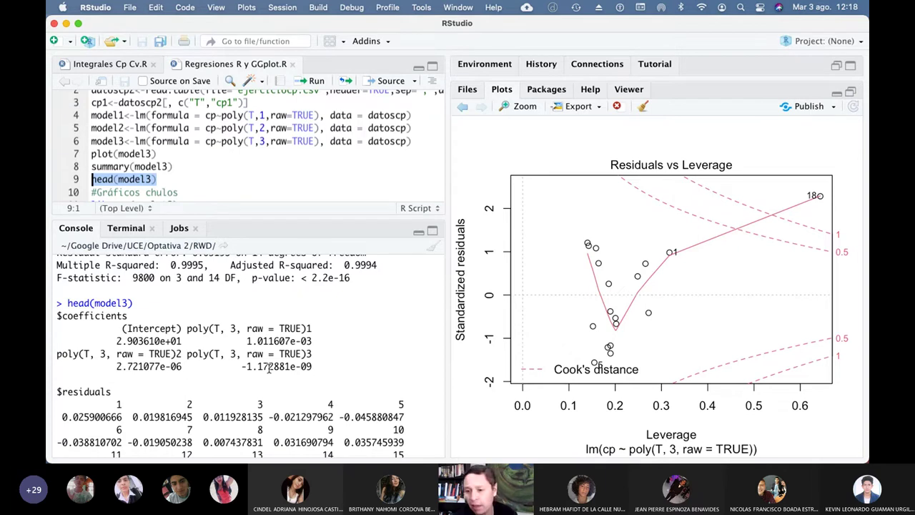
# Switch to PowerPoint and add a bullet starting with ">" below the model1 formula on the "Usando R …" slide, keeping the formula in one bullet.
pyautogui.press('super+Tab')
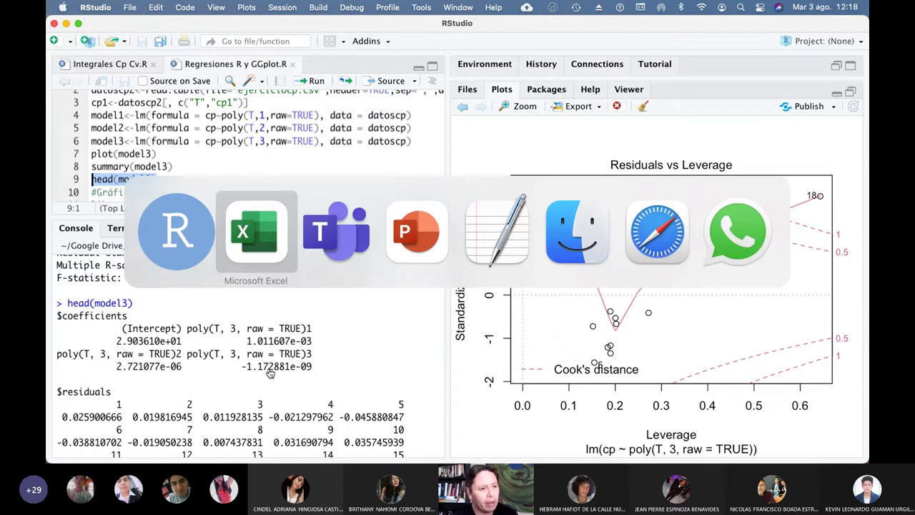
pyautogui.press('super+Tab')
pyautogui.press('super+Tab')
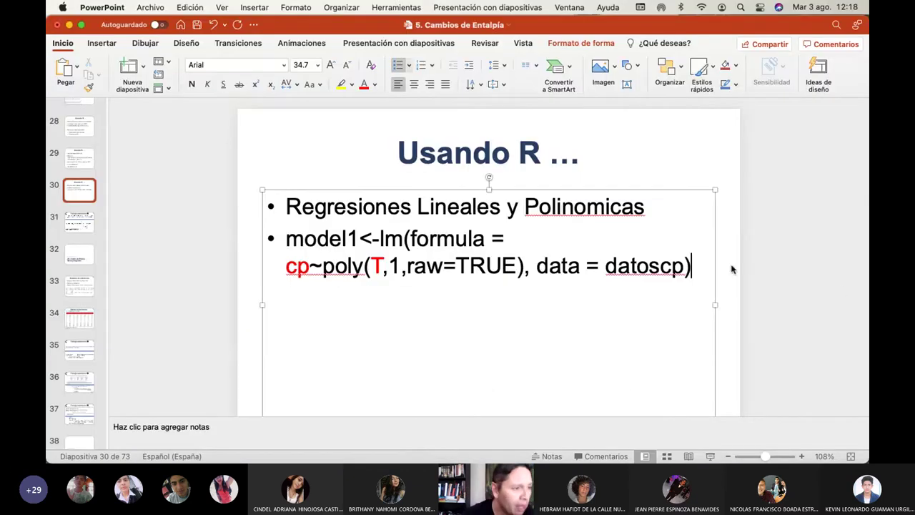
pyautogui.press('super+z')
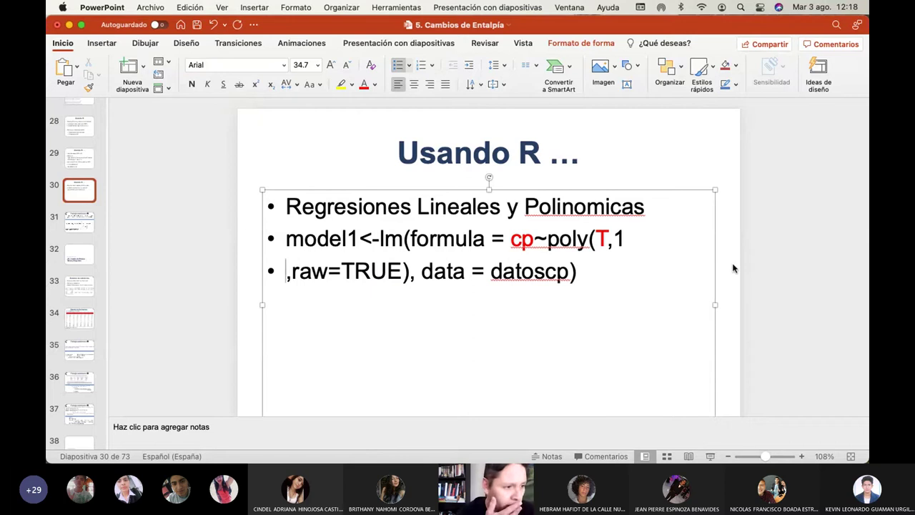
pyautogui.press('BackSpace')
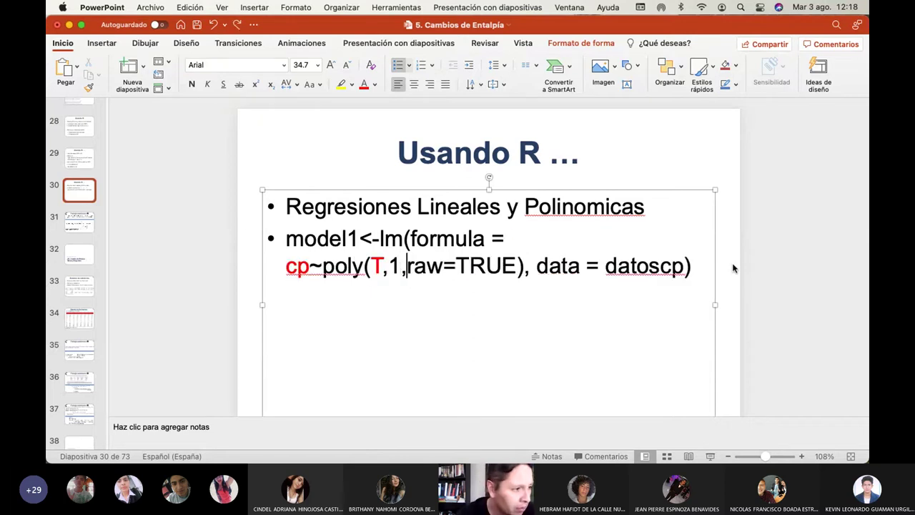
pyautogui.click(693, 265)
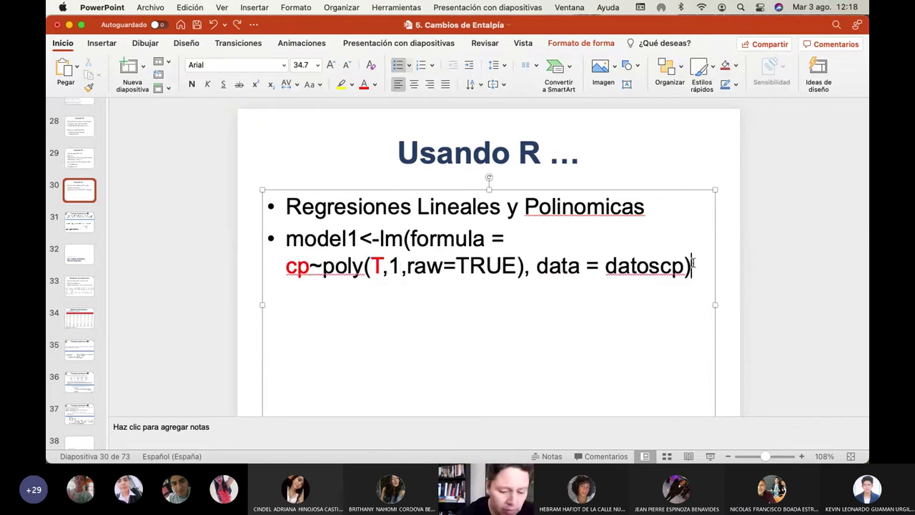
pyautogui.press('Return')
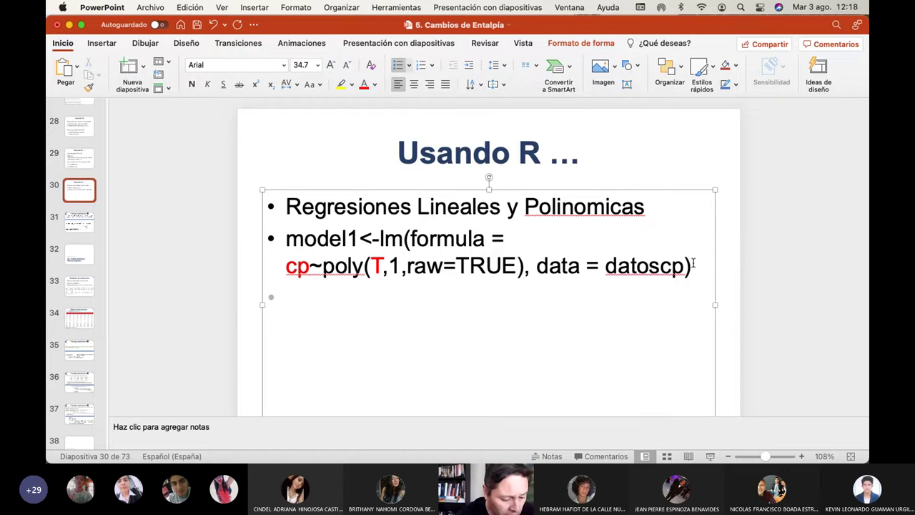
pyautogui.write('≤')
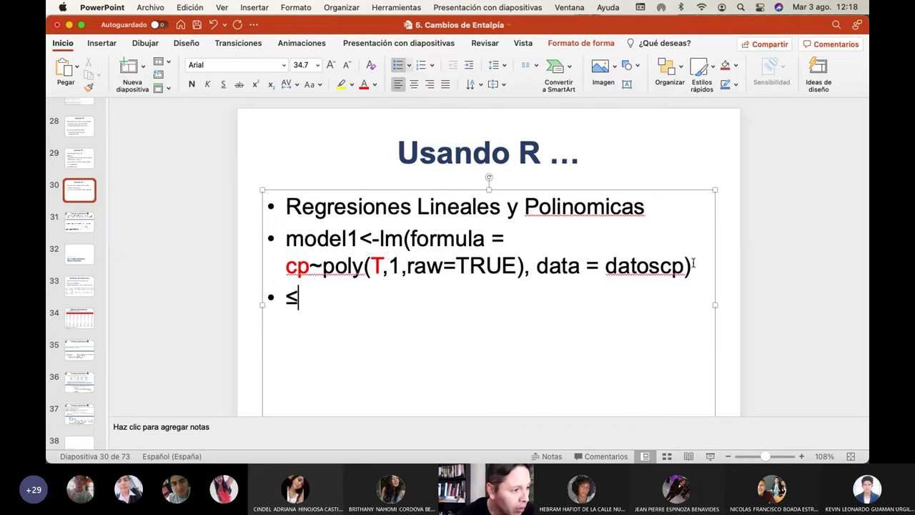
pyautogui.press('BackSpace')
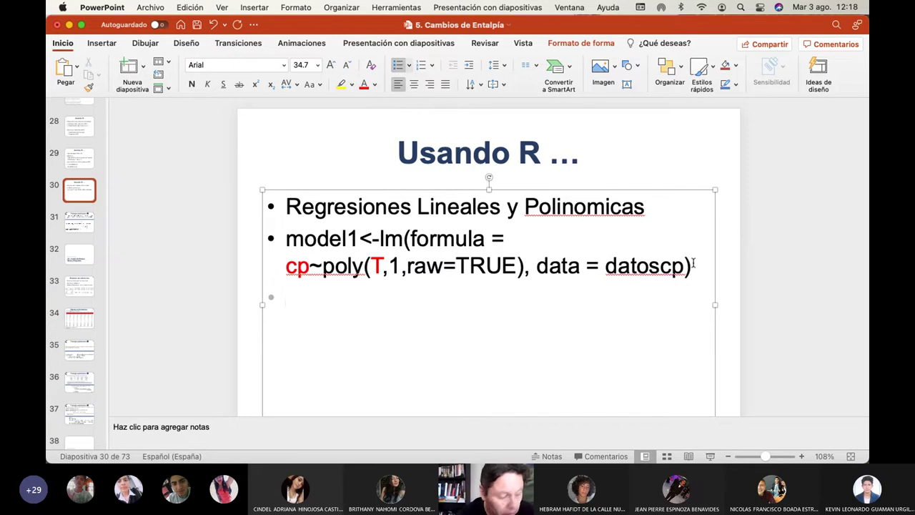
pyautogui.write('>')
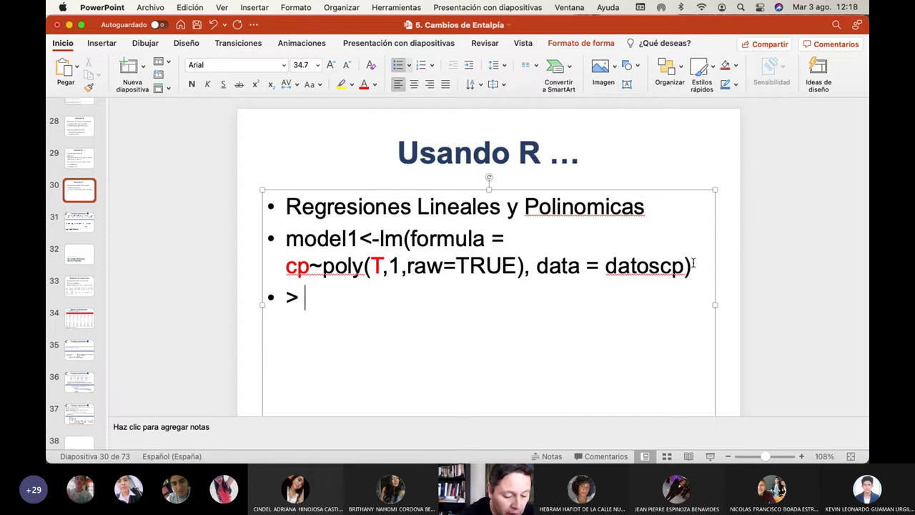
# Select the plot(model3), summary(model3) and head(model3) lines in the RStudio script and return to the PowerPoint slide.
pyautogui.press('super+Tab')
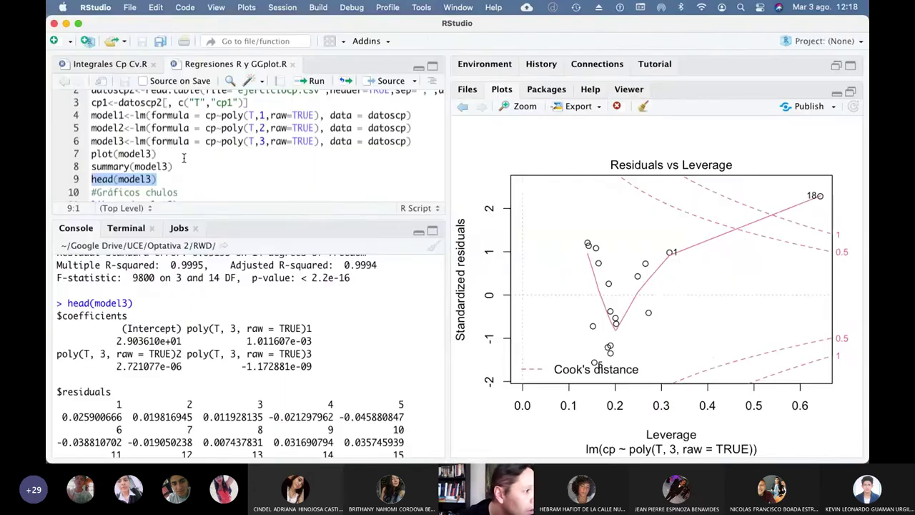
pyautogui.moveTo(167, 180); pyautogui.dragTo(84, 161)
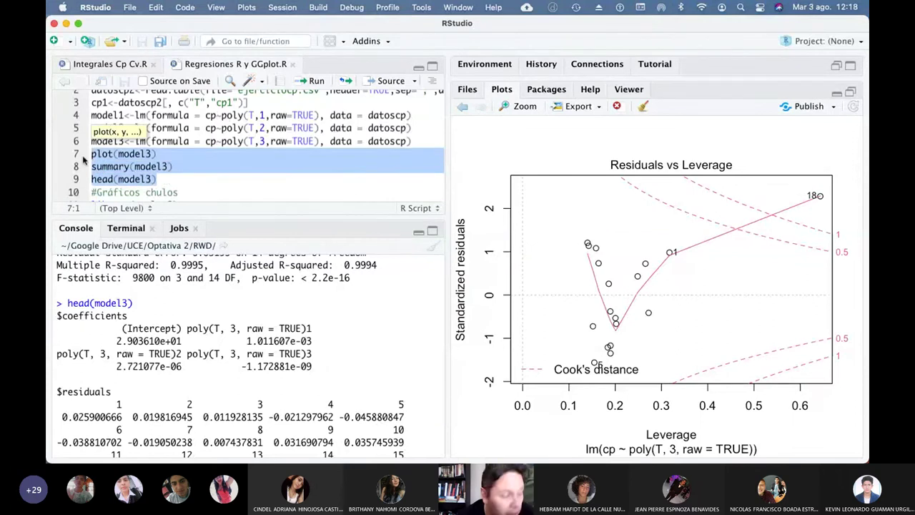
pyautogui.press('super+Tab')
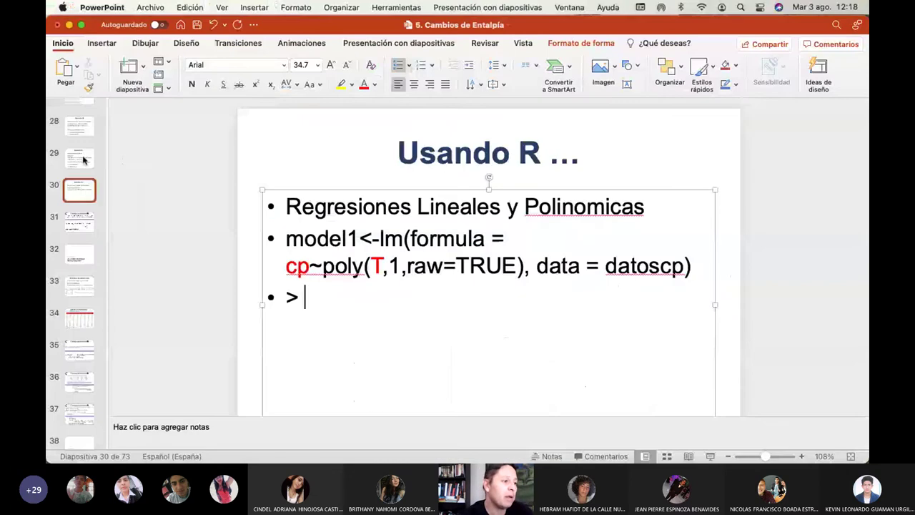
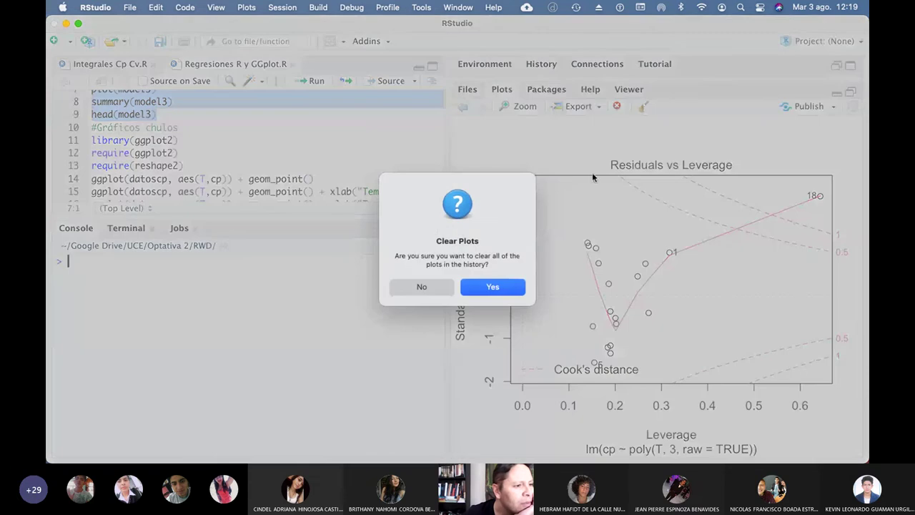
# Clear all plots from RStudio's plot history and return to the data import lines of the regression script.
pyautogui.click(493, 286)
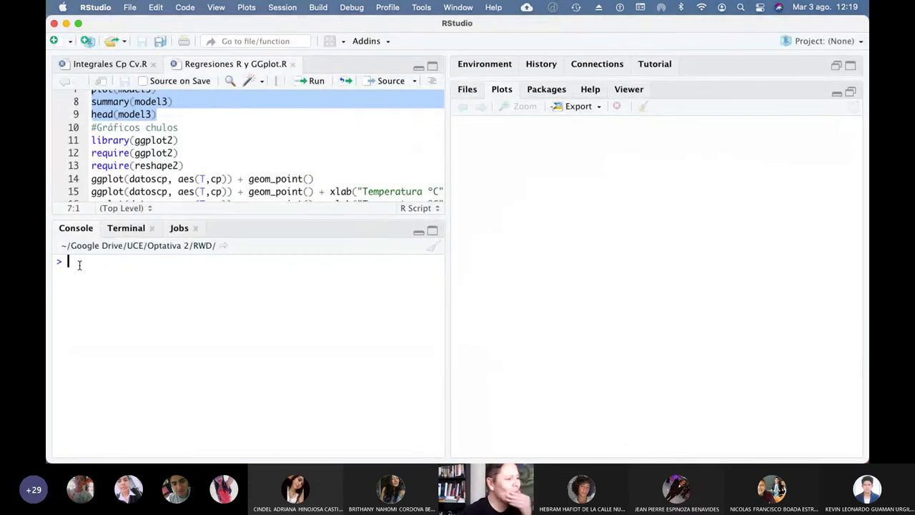
pyautogui.scroll(1, 136, 174)
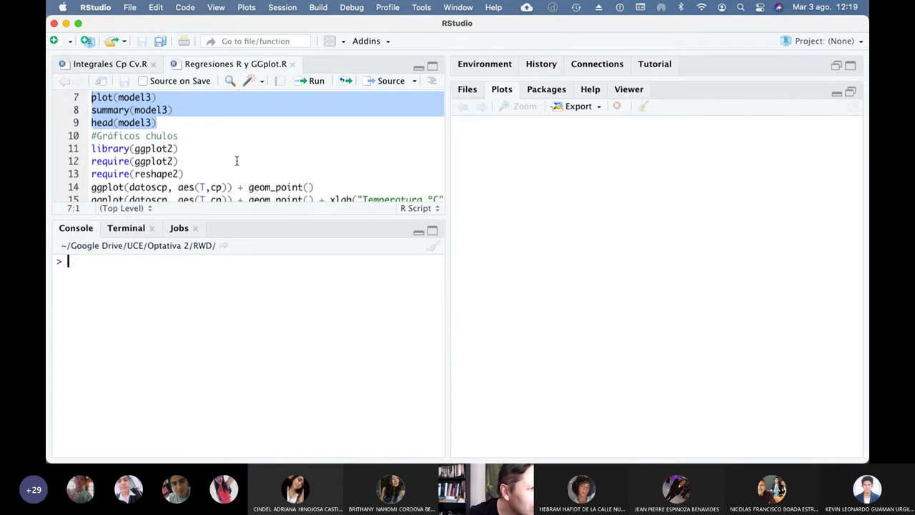
pyautogui.scroll(3, 237, 161)
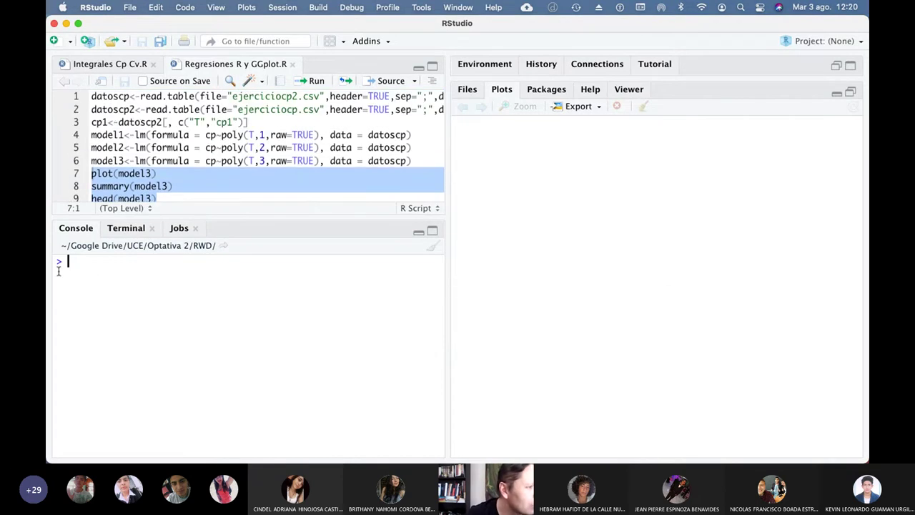
# Plot the imported heat-capacity data by running plot(datoscp) in the console.
pyautogui.write('t')
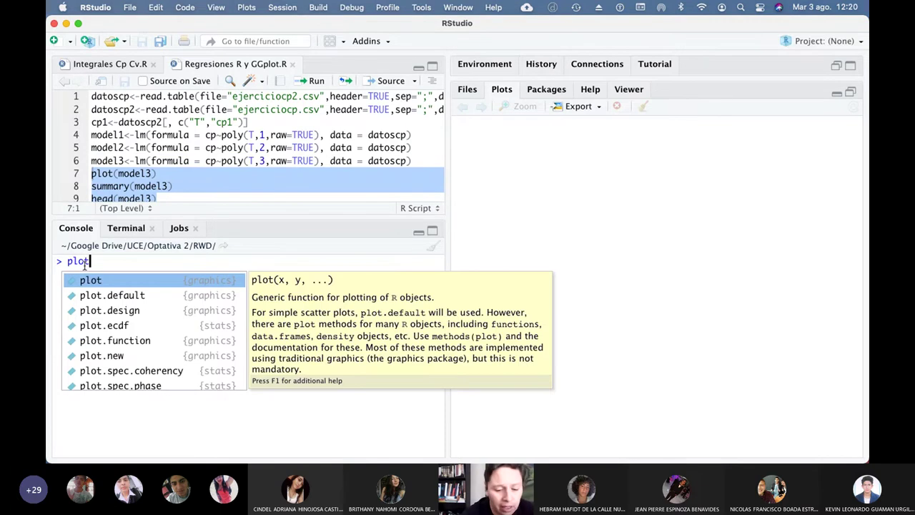
pyautogui.write('(dat')
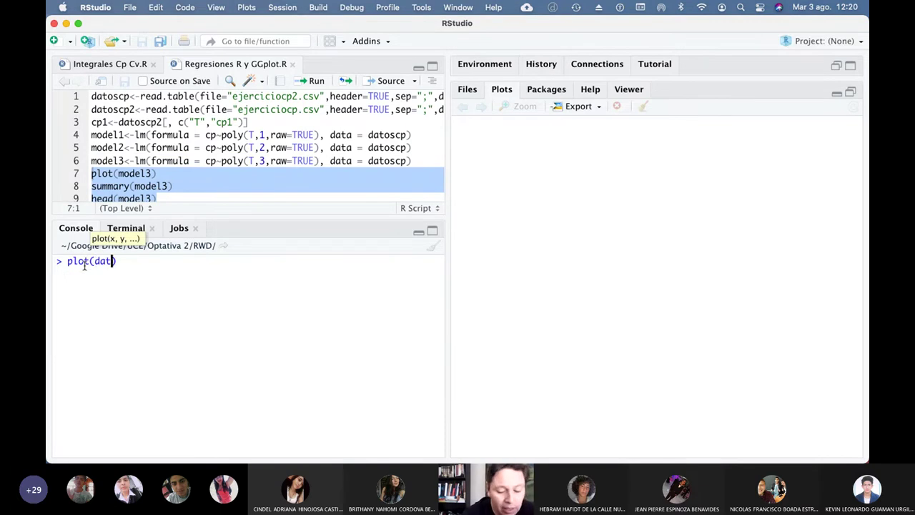
pyautogui.write('oscp)')
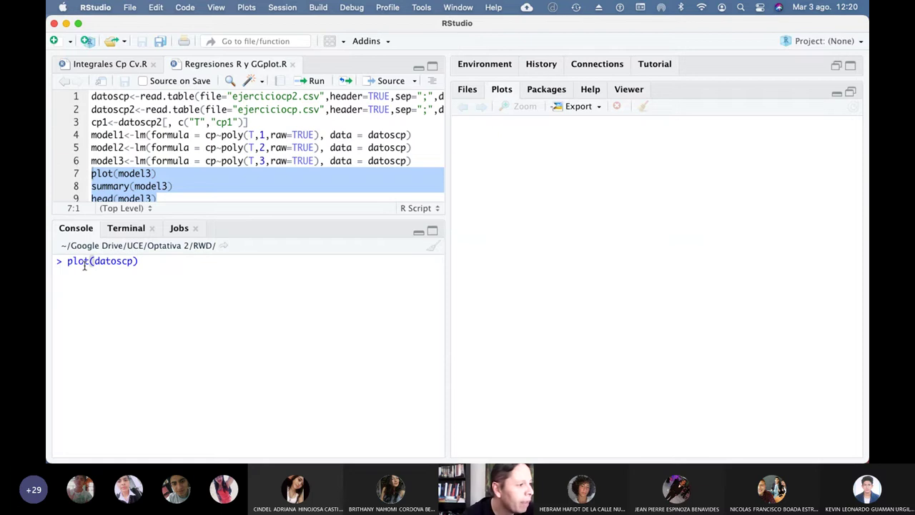
pyautogui.press('Return')
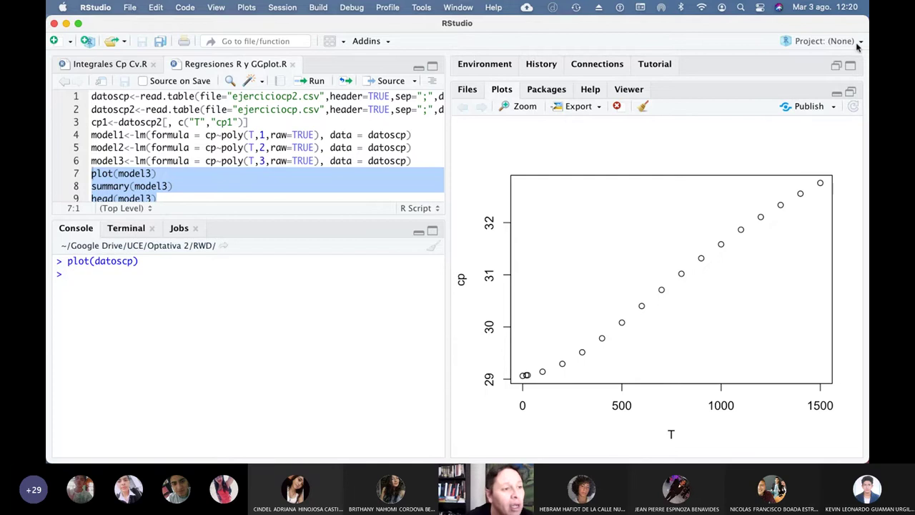
# Check the export options for the plot and review the ggplot2 section of the regression script.
pyautogui.click(594, 106)
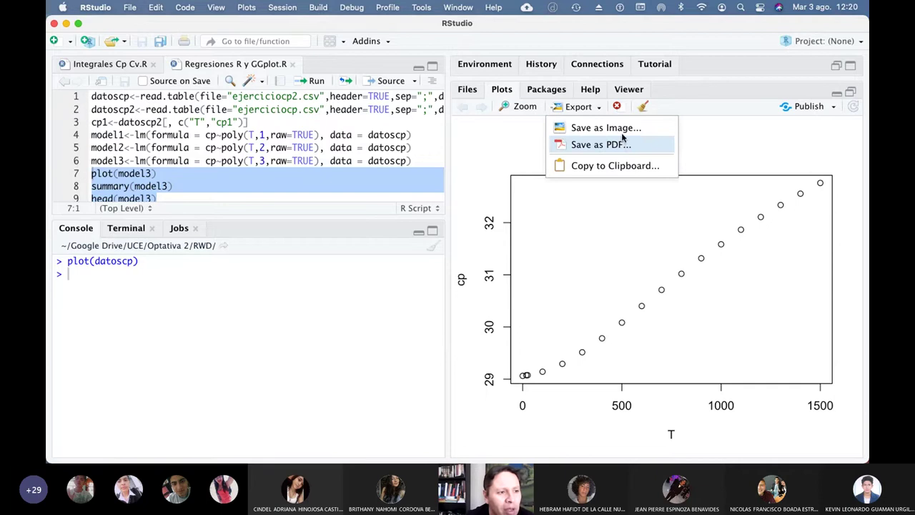
pyautogui.click(749, 149)
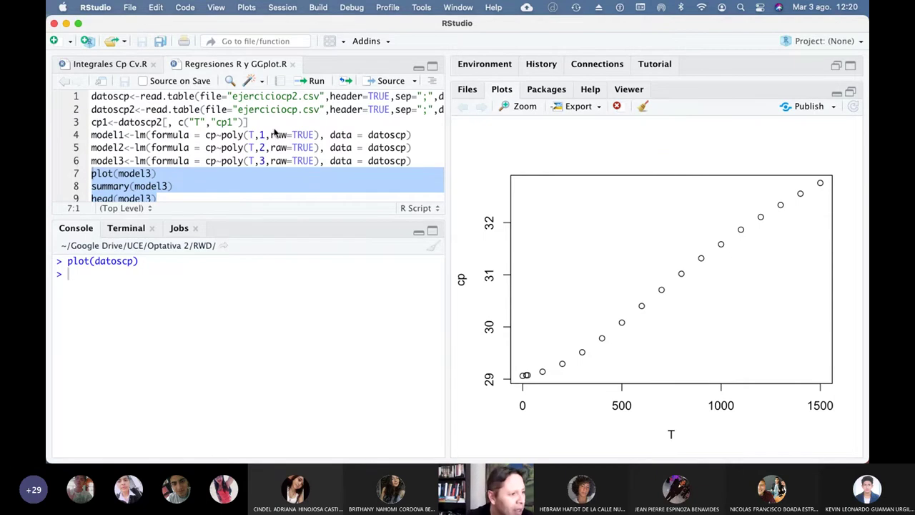
pyautogui.scroll(-5, 227, 156)
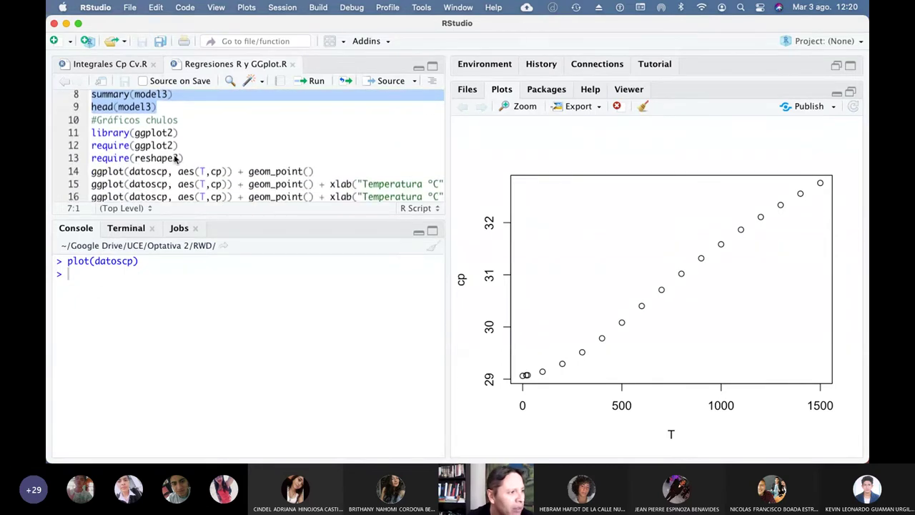
pyautogui.scroll(1, 185, 148)
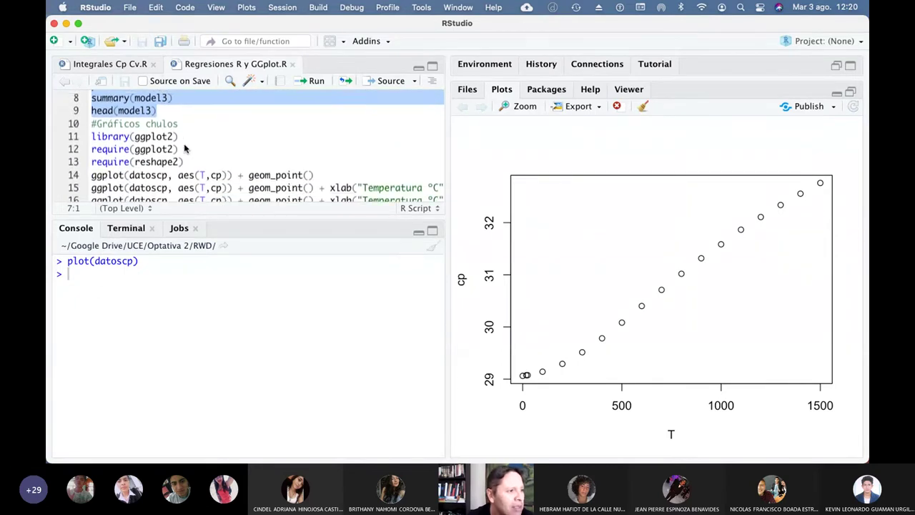
pyautogui.scroll(2, 184, 148)
pyautogui.scroll(-1, 183, 148)
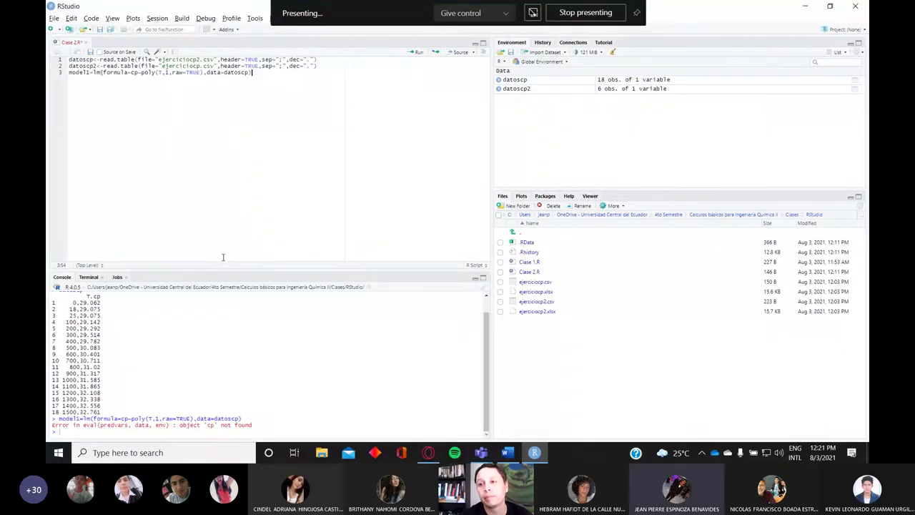
# Switch to File Explorer and open the RStudio folder under 4to Semestre, Calculos básicos para Ingeniería Química II, Clases.
pyautogui.moveTo(83, 296); pyautogui.dragTo(104, 413)
pyautogui.click(71, 306)
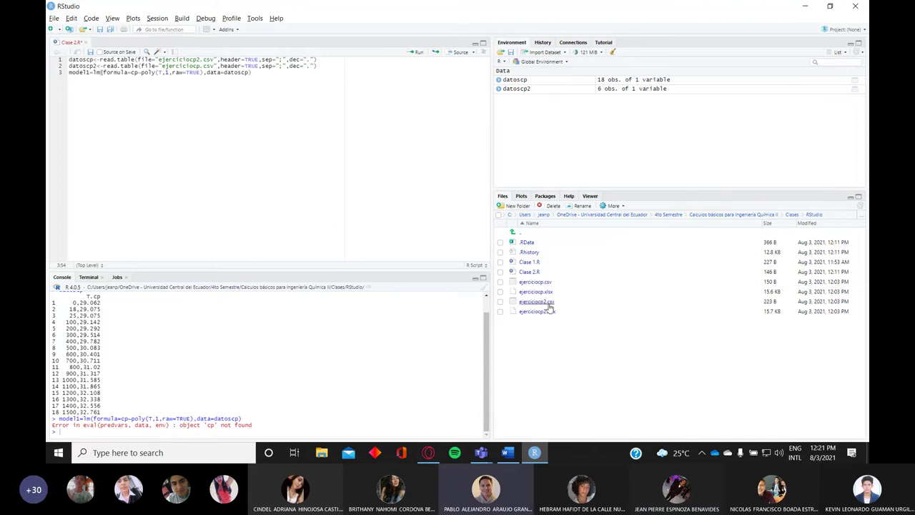
pyautogui.click(322, 452)
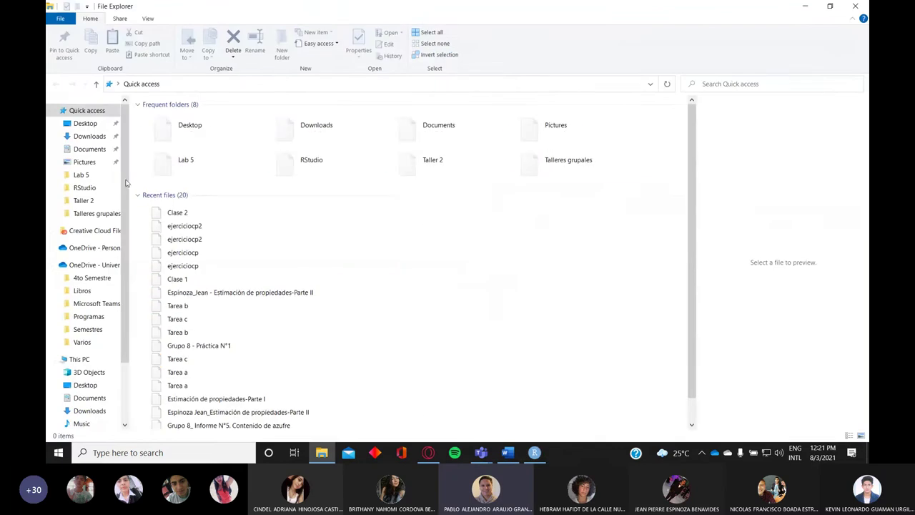
pyautogui.click(91, 277)
pyautogui.doubleClick(247, 143)
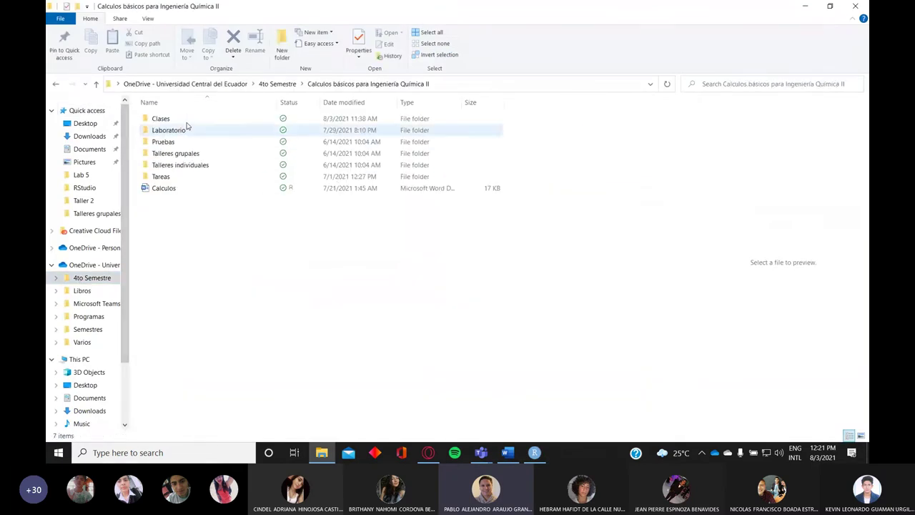
pyautogui.doubleClick(178, 119)
pyautogui.click(178, 119)
pyautogui.doubleClick(178, 120)
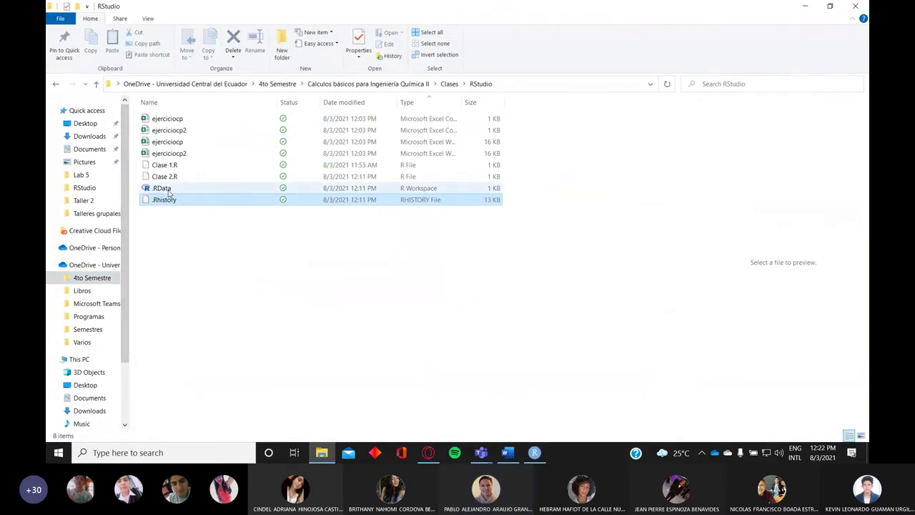
# Open the ejerciciocp Excel workbook, inspect its T and cp1 to cp3 columns, and close it.
pyautogui.doubleClick(184, 143)
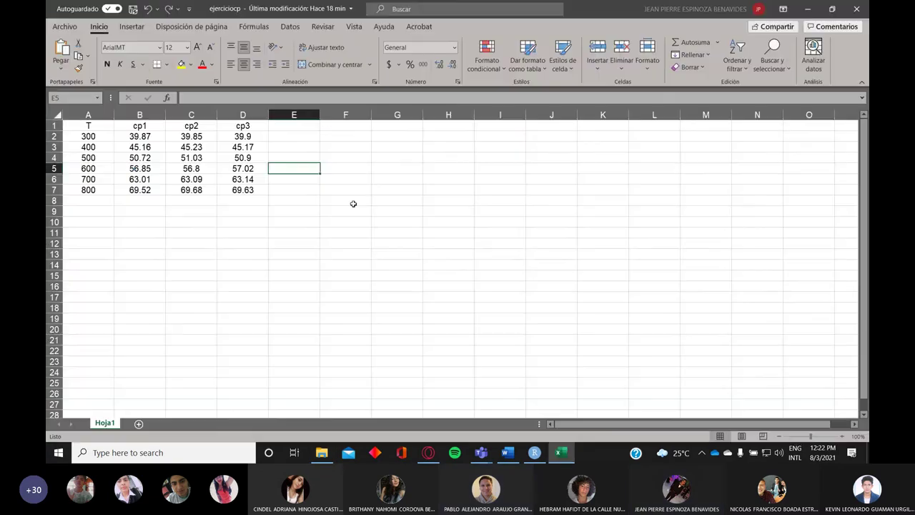
pyautogui.click(304, 190)
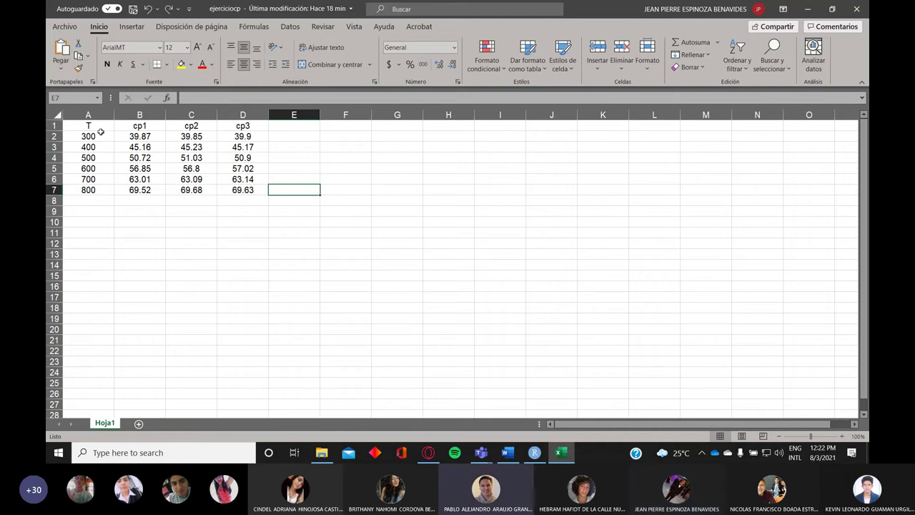
pyautogui.press('Up')
pyautogui.press('Up')
pyautogui.press('Up')
pyautogui.press('Up')
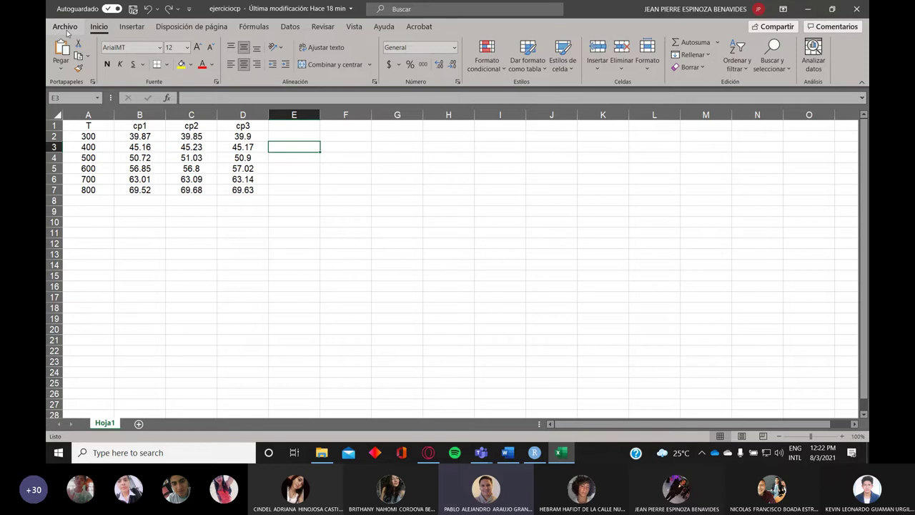
pyautogui.click(856, 9)
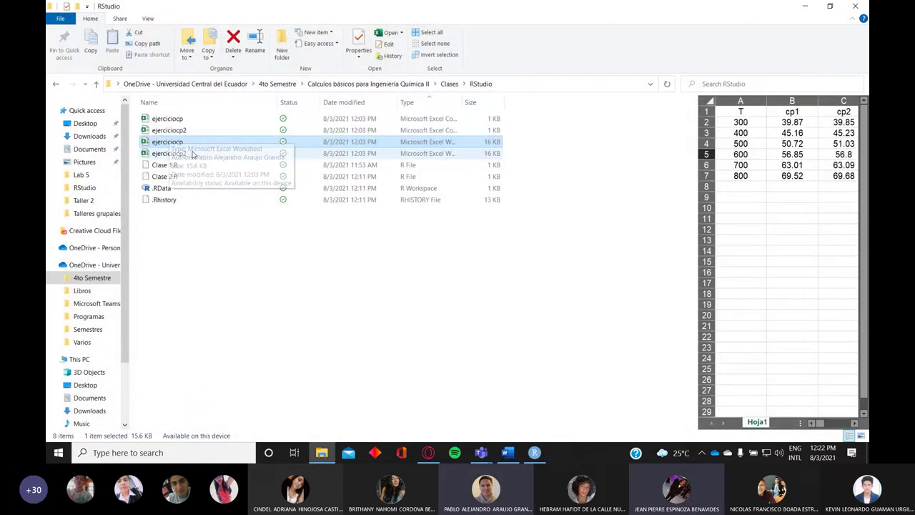
# Open the ejerciciocp2 Excel workbook and bring up the full save-copy dialog with CSV (delimitado por comas) as the format.
pyautogui.click(192, 154)
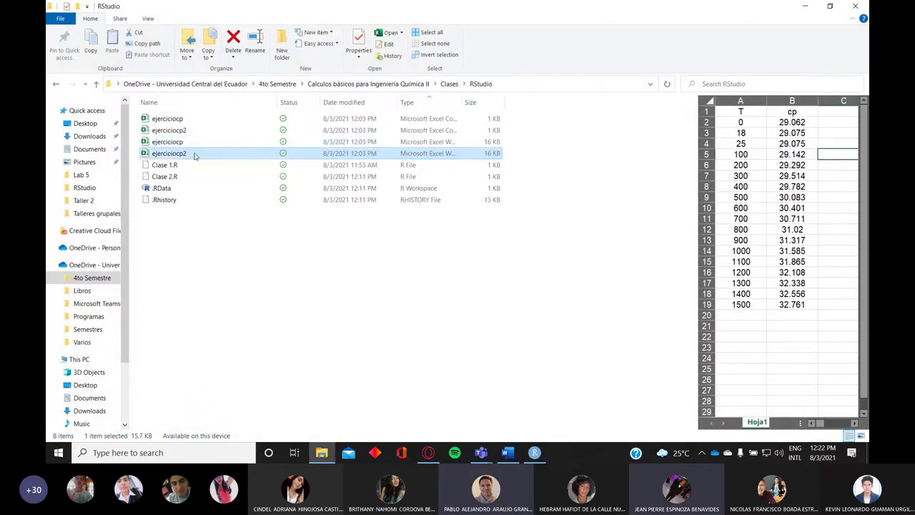
pyautogui.doubleClick(193, 154)
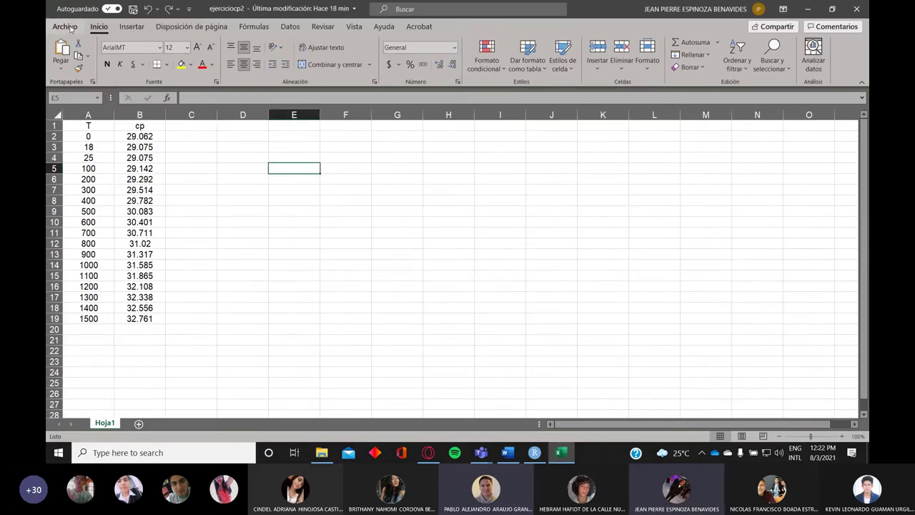
pyautogui.click(70, 27)
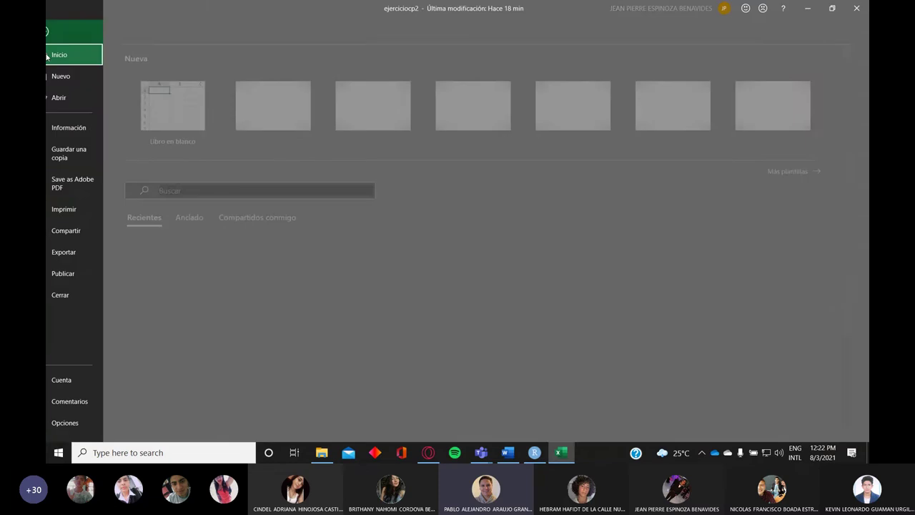
pyautogui.click(79, 153)
pyautogui.click(361, 98)
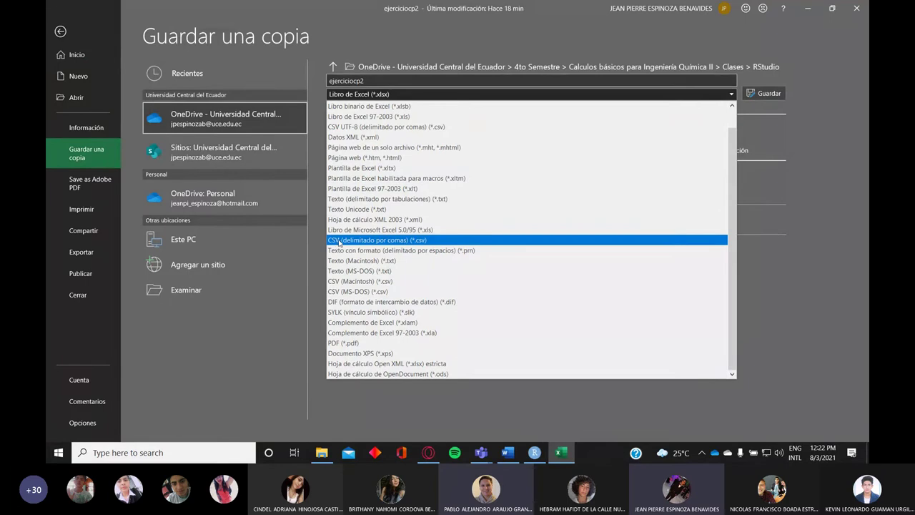
pyautogui.click(427, 241)
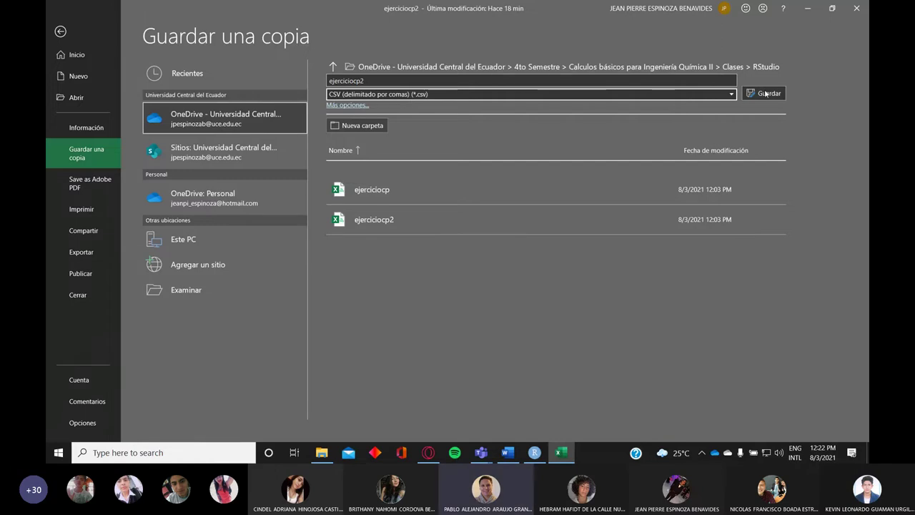
pyautogui.click(342, 105)
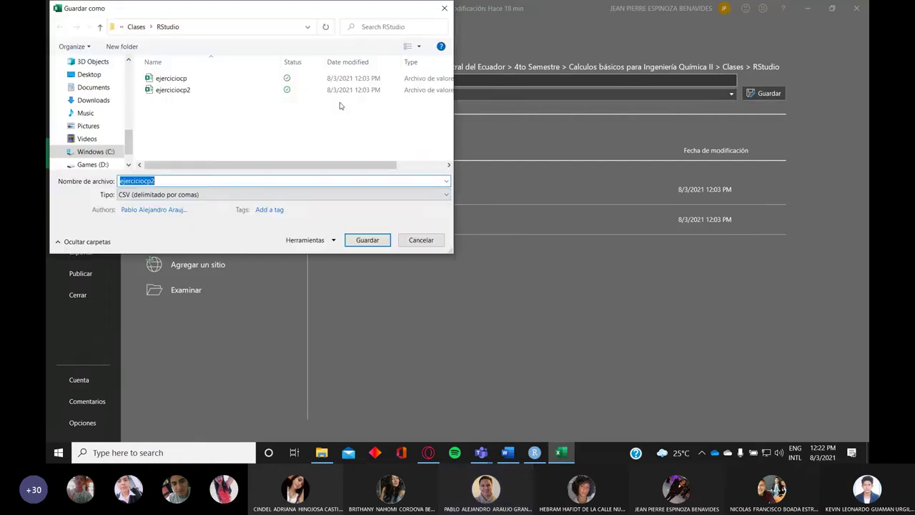
pyautogui.click(225, 195)
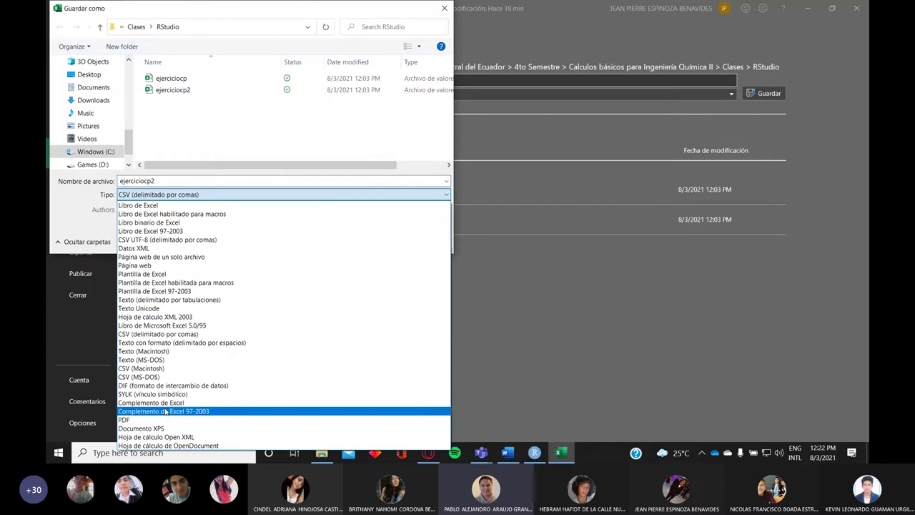
pyautogui.click(157, 334)
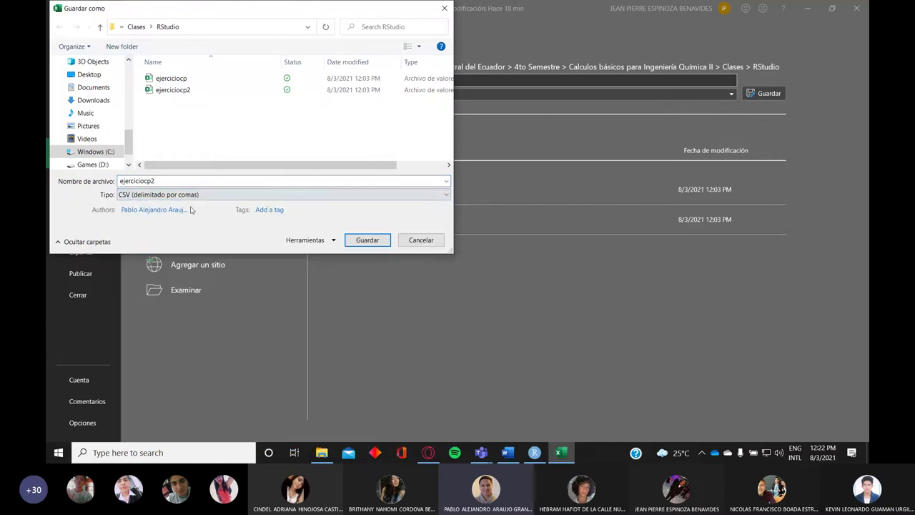
pyautogui.click(315, 242)
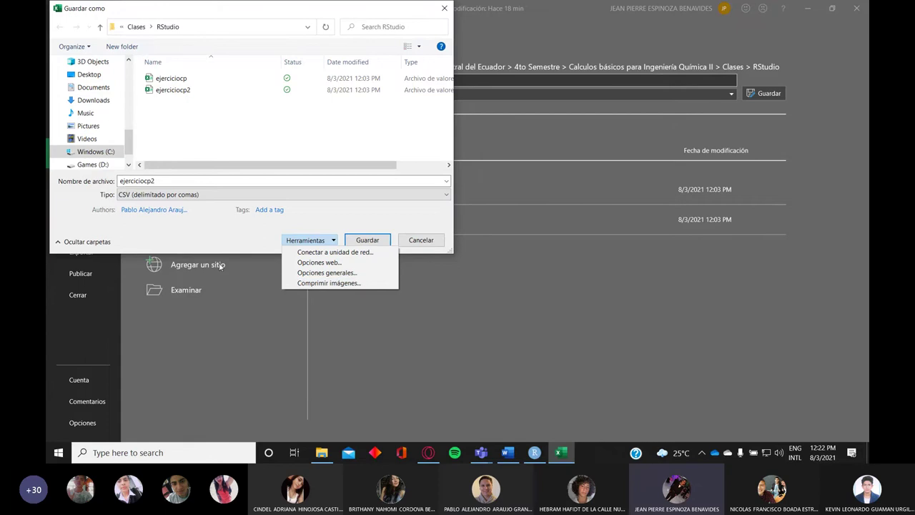
pyautogui.click(200, 230)
pyautogui.click(381, 240)
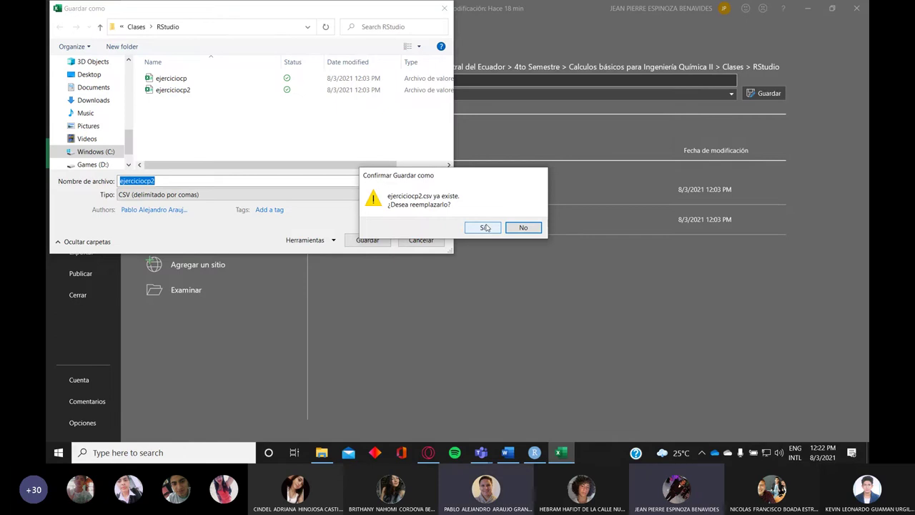
pyautogui.click(524, 227)
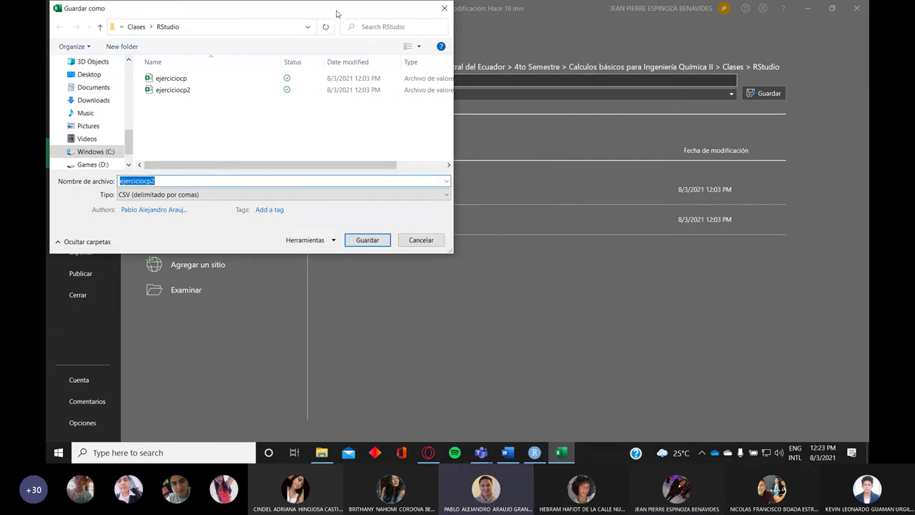
pyautogui.moveTo(340, 14); pyautogui.dragTo(392, 24)
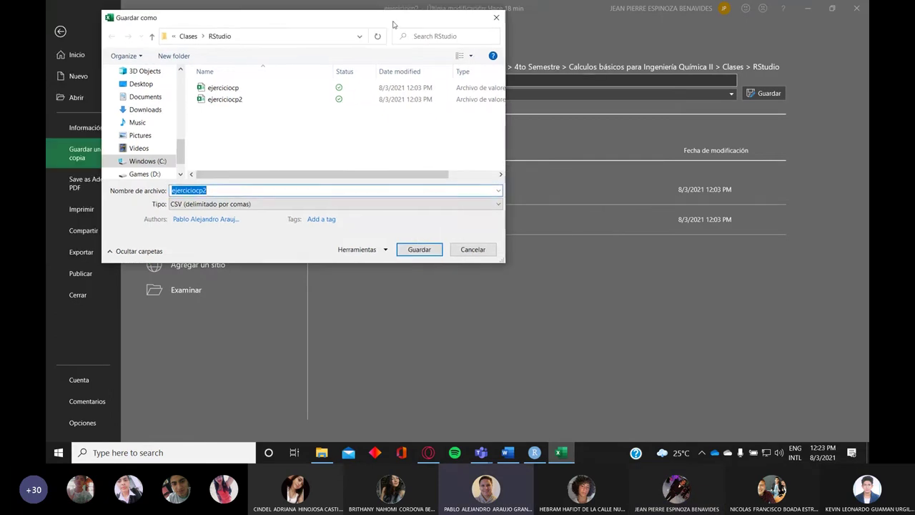
pyautogui.click(366, 249)
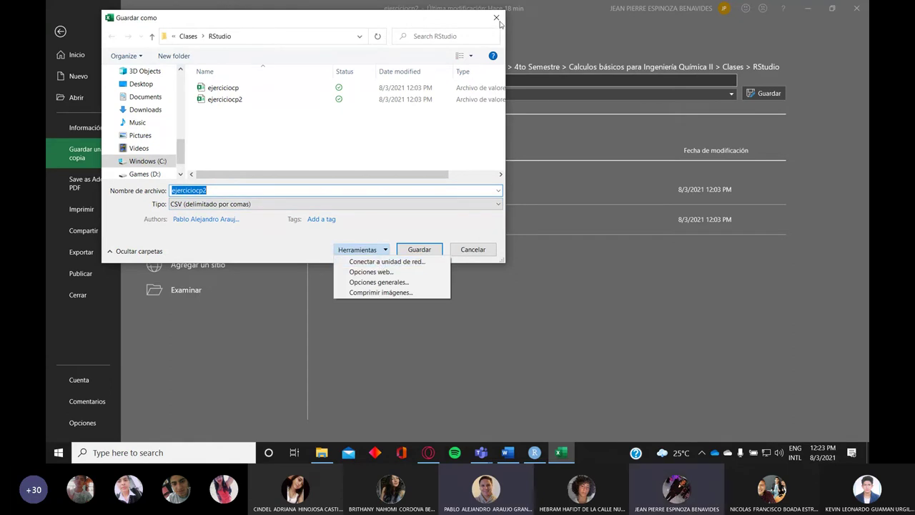
pyautogui.click(423, 21)
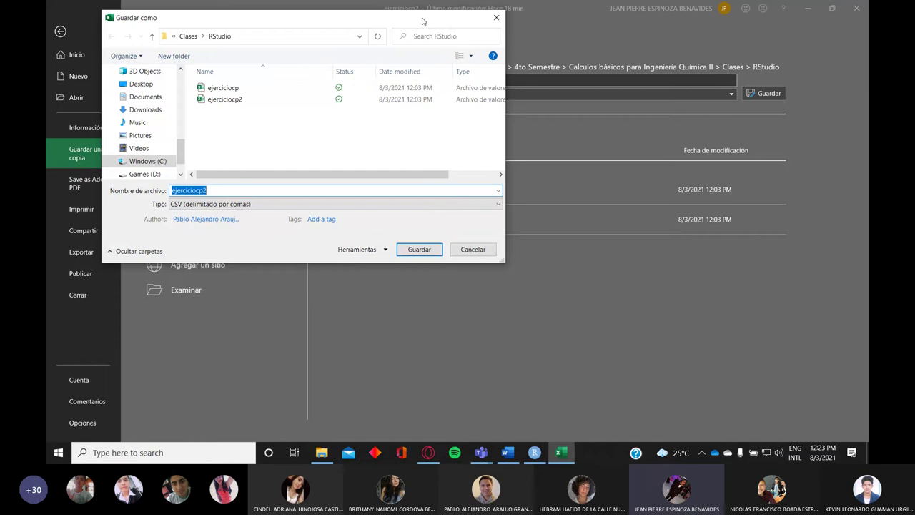
pyautogui.click(323, 163)
pyautogui.click(302, 191)
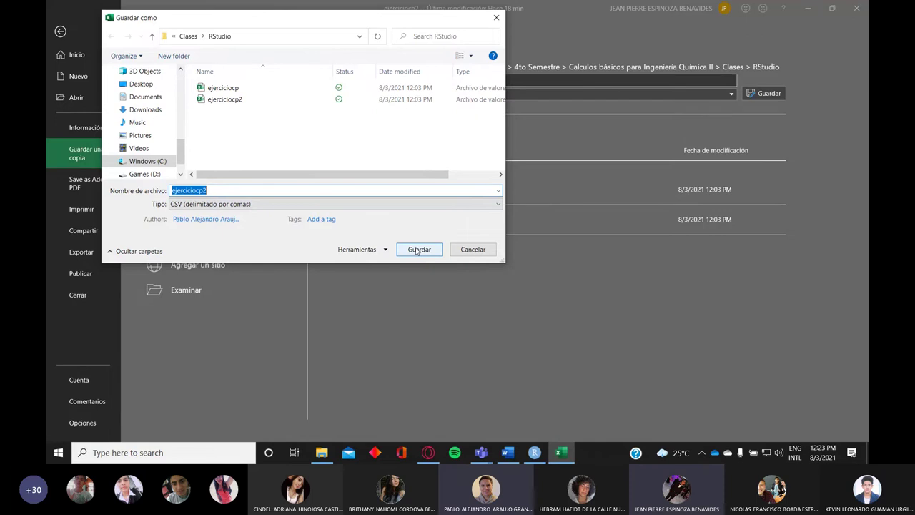
# Save ejerciciocp2 as CSV (delimitado por comas) in the RStudio folder, replacing the existing file.
pyautogui.click(348, 204)
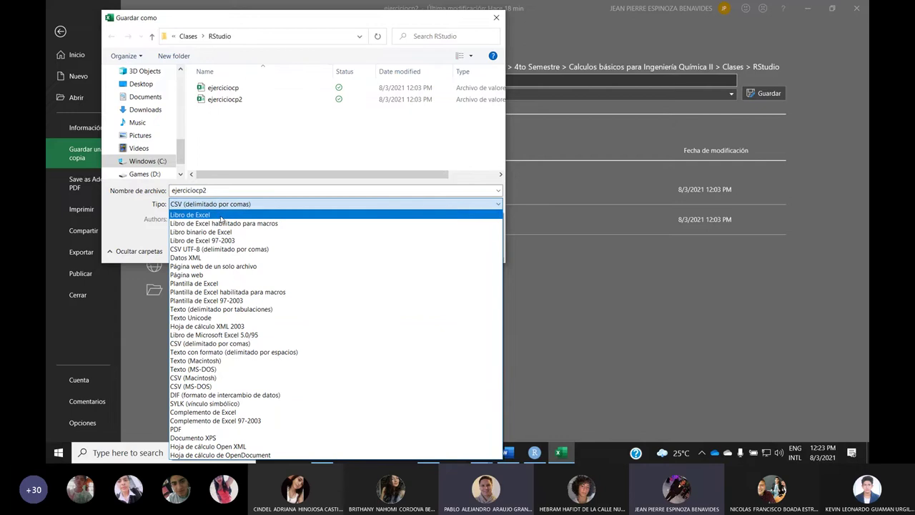
pyautogui.click(358, 203)
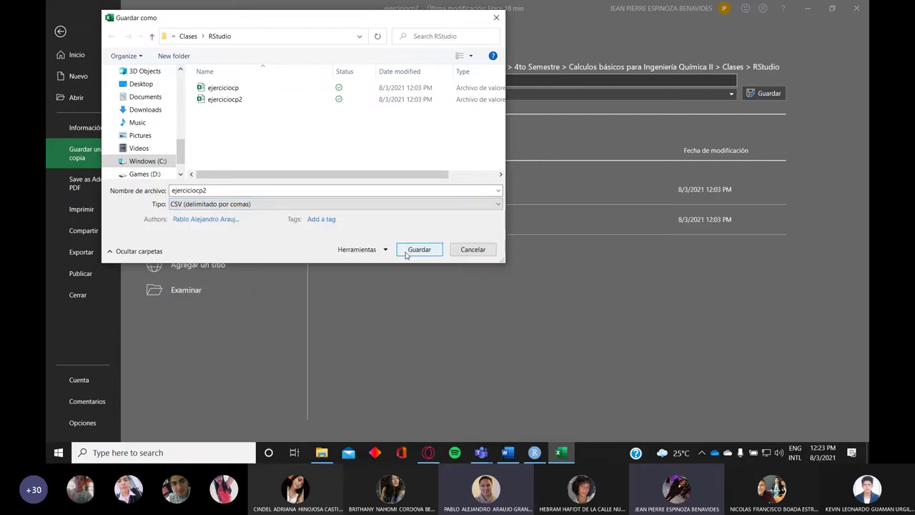
pyautogui.click(406, 255)
pyautogui.click(477, 227)
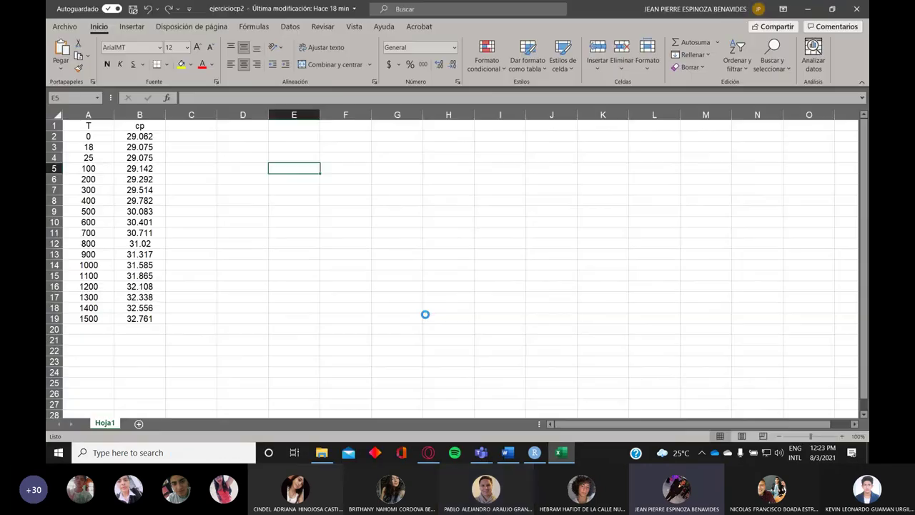
# Switch to RStudio and rerun the script line that imports ejerciciocp.csv into datoscp2.
pyautogui.click(274, 203)
pyautogui.hotkey('alt', 'Tab')
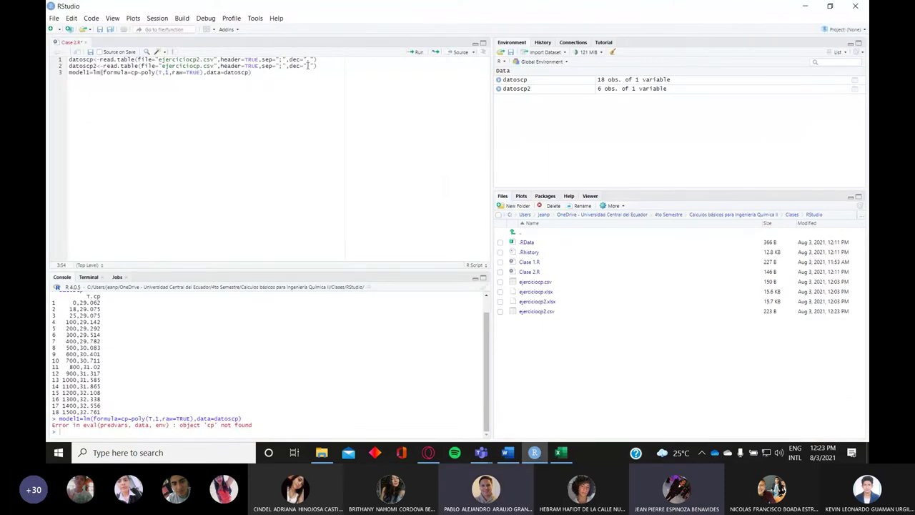
pyautogui.moveTo(312, 66); pyautogui.dragTo(62, 68)
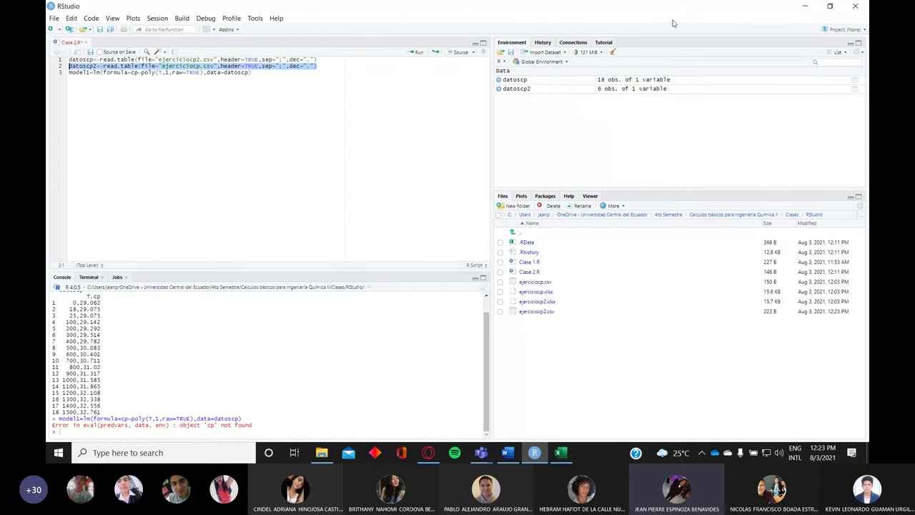
pyautogui.click(417, 52)
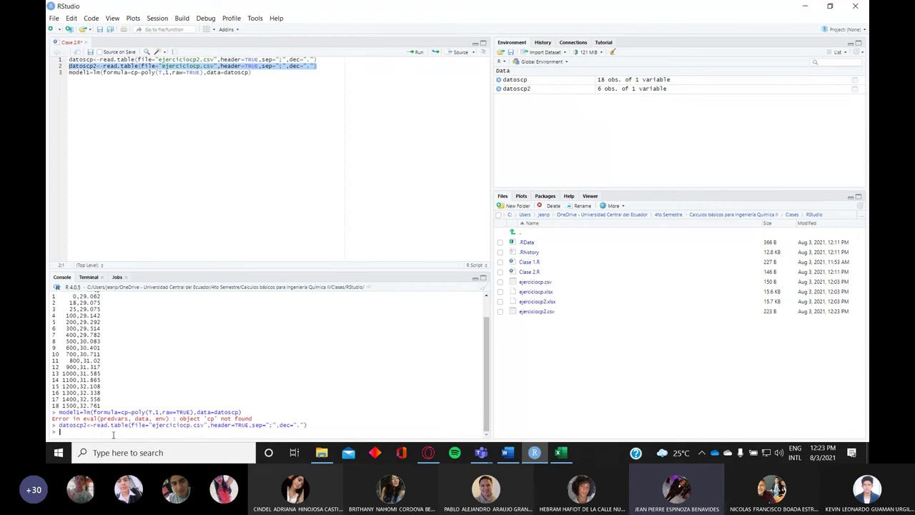
# Print datoscp2 and datoscp in the console to check how their columns were read.
pyautogui.click(115, 436)
pyautogui.write('datoscp2')
pyautogui.press('Return')
pyautogui.write('datoscp')
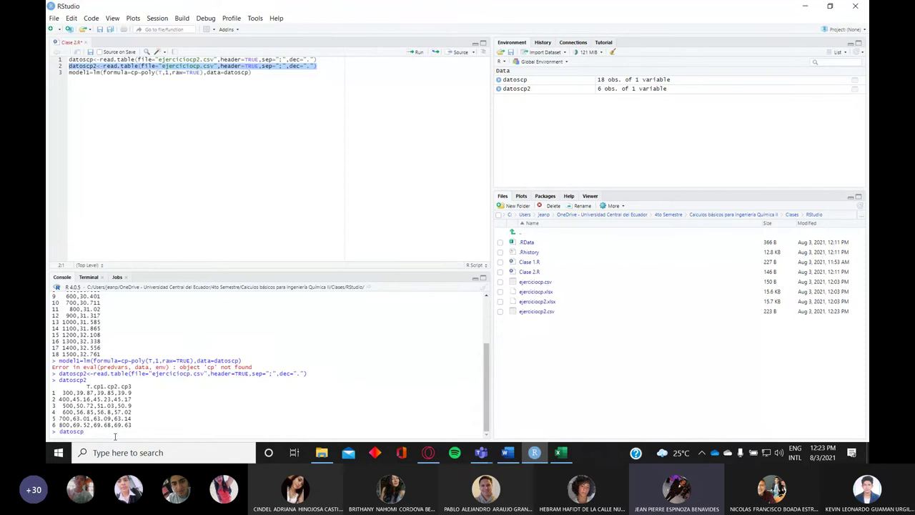
pyautogui.press('Return')
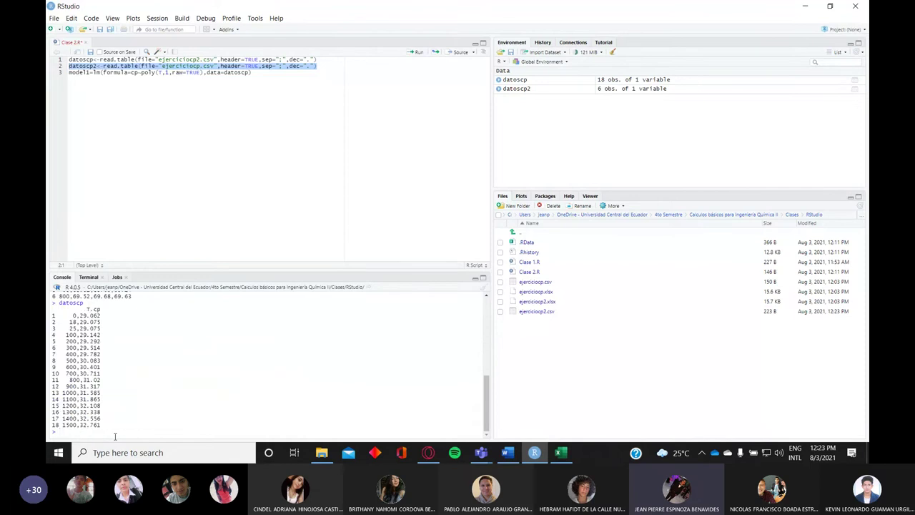
# Rerun the import of ejerciciocp2.csv into datoscp with sep=";" and print datoscp in the console.
pyautogui.click(245, 93)
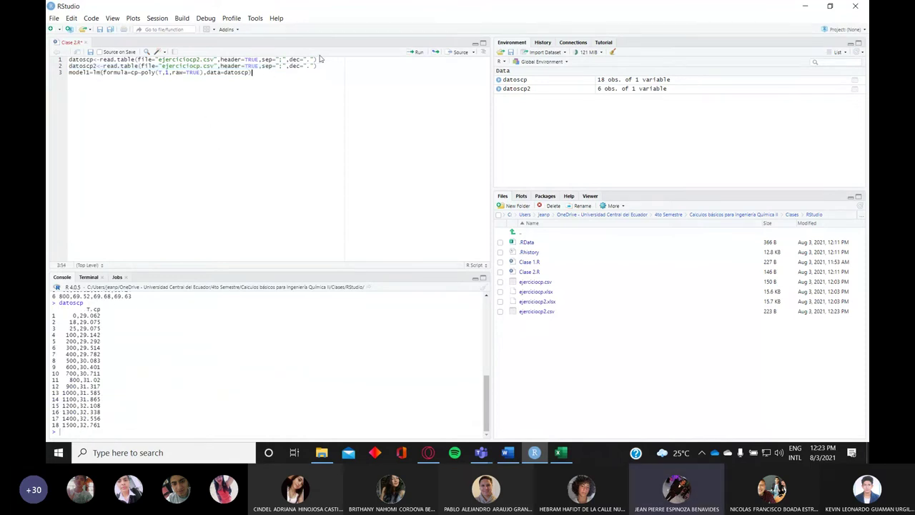
pyautogui.moveTo(311, 59); pyautogui.dragTo(69, 60)
pyautogui.click(414, 52)
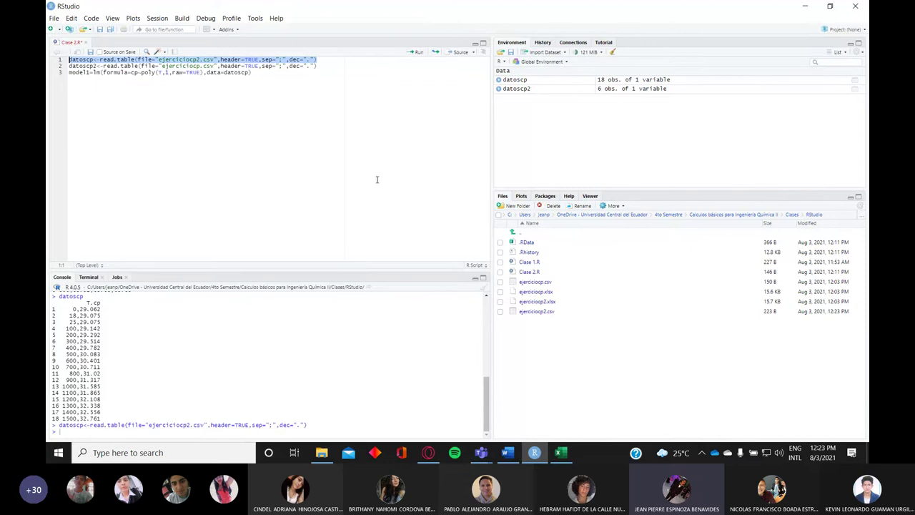
pyautogui.write('datoscp')
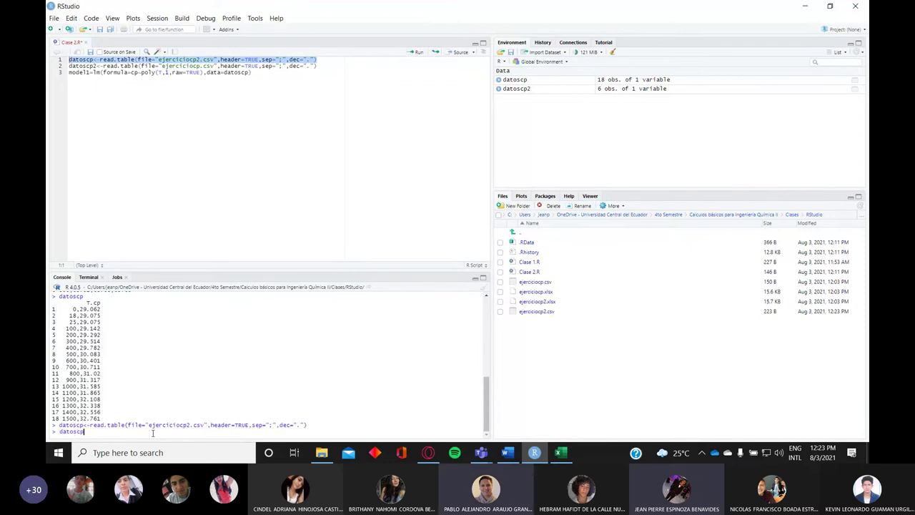
pyautogui.press('Return')
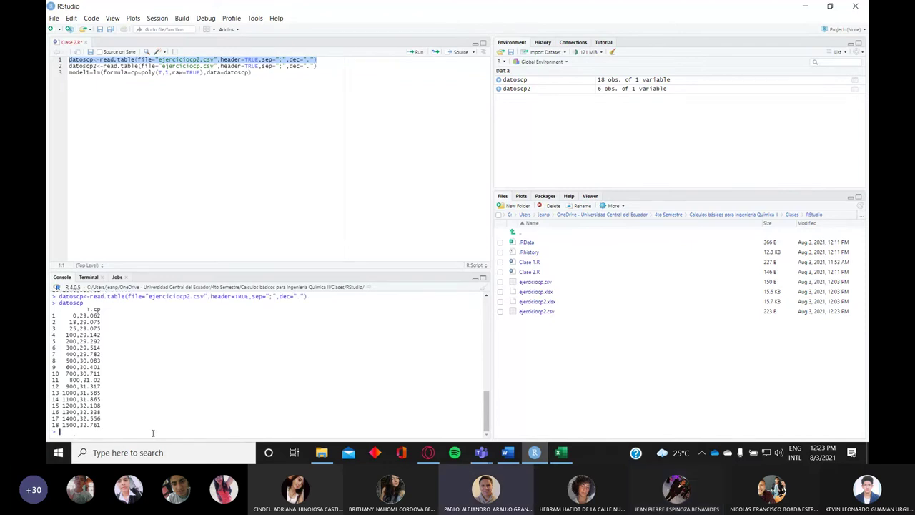
# Change the separator to sep="," in both read.table lines of the Clase 2.R script.
pyautogui.click(310, 61)
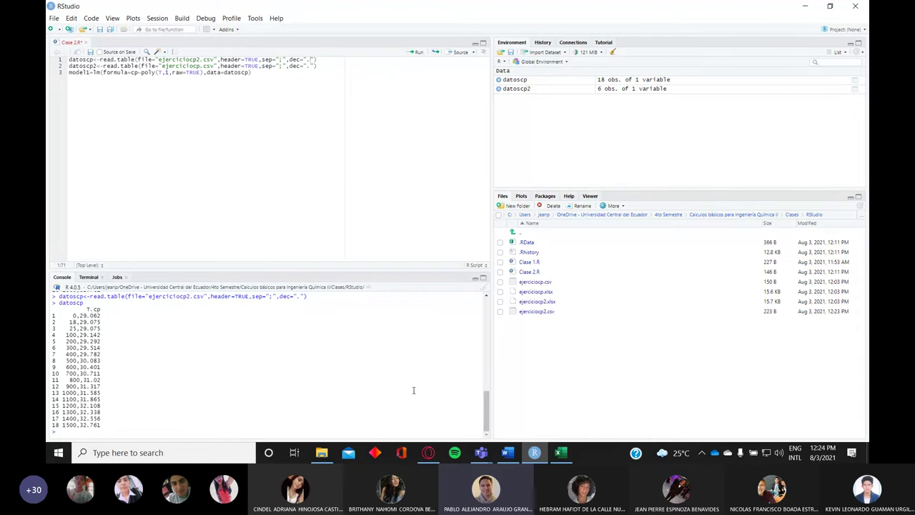
pyautogui.click(283, 59)
pyautogui.hotkey('ctrl', 'End')
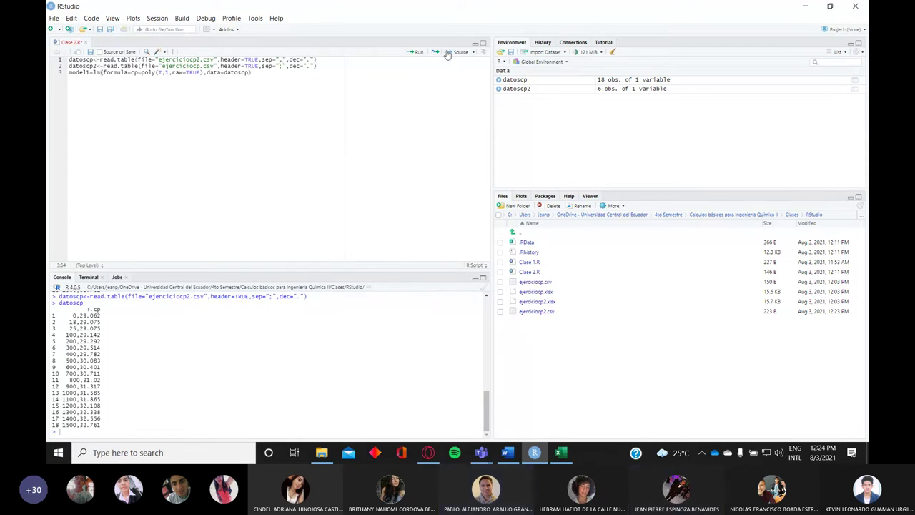
pyautogui.click(282, 65)
pyautogui.press('Delete')
pyautogui.write(',')
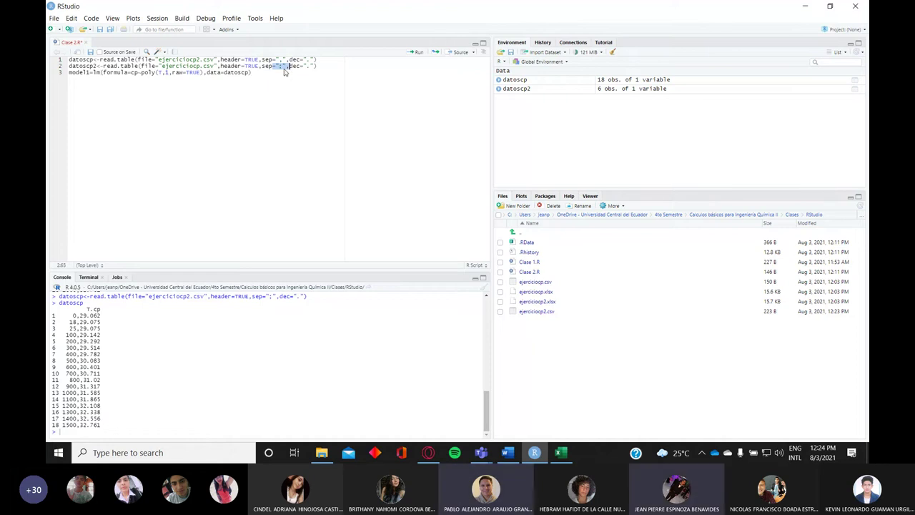
# Run the comma-separated import of ejerciciocp2.csv into datoscp and print datoscp in the console.
pyautogui.moveTo(317, 59); pyautogui.dragTo(69, 60)
pyautogui.click(416, 52)
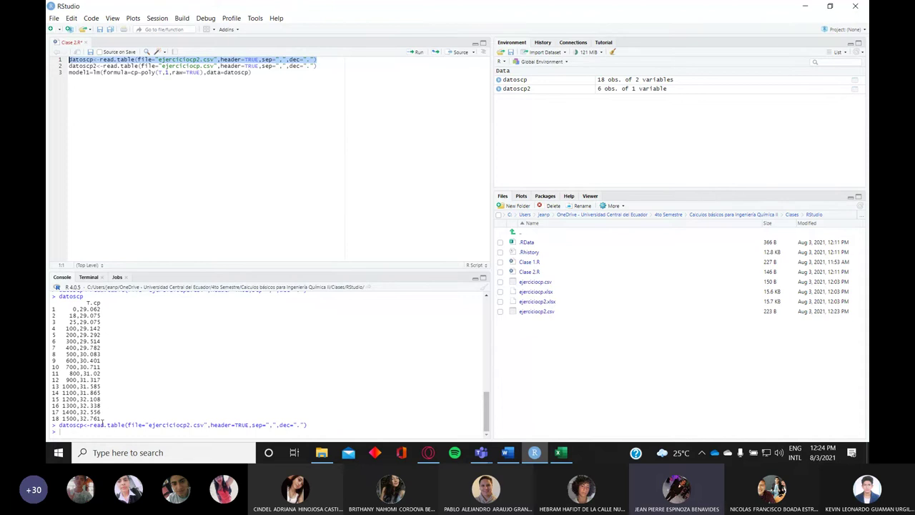
pyautogui.click(116, 429)
pyautogui.write('datoscp')
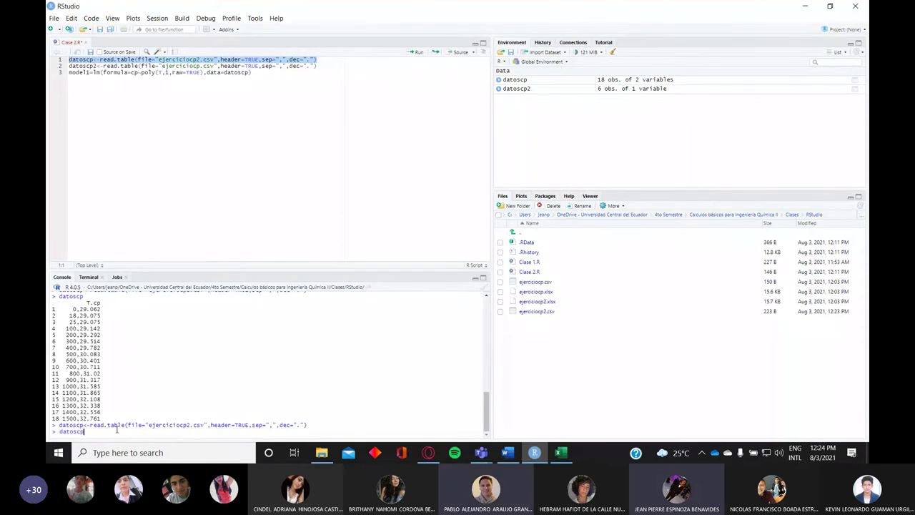
pyautogui.press('Return')
pyautogui.press('Return')
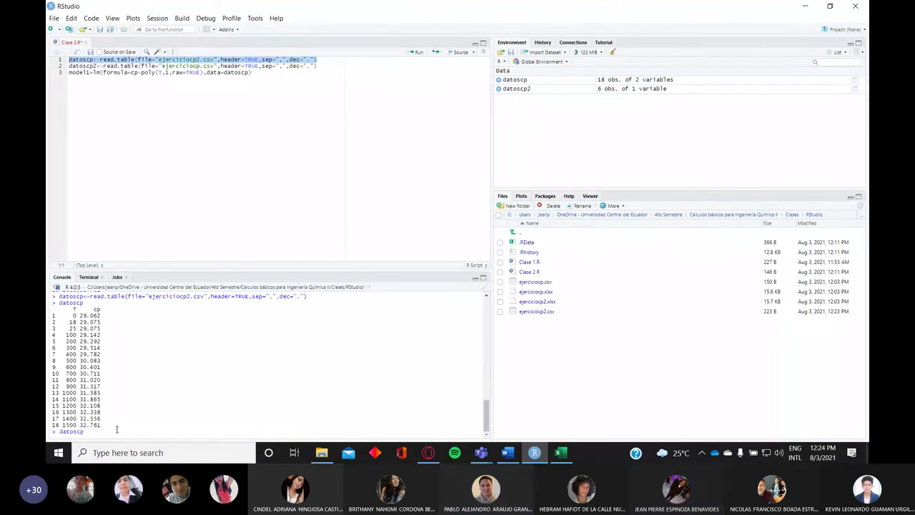
pyautogui.press('Escape')
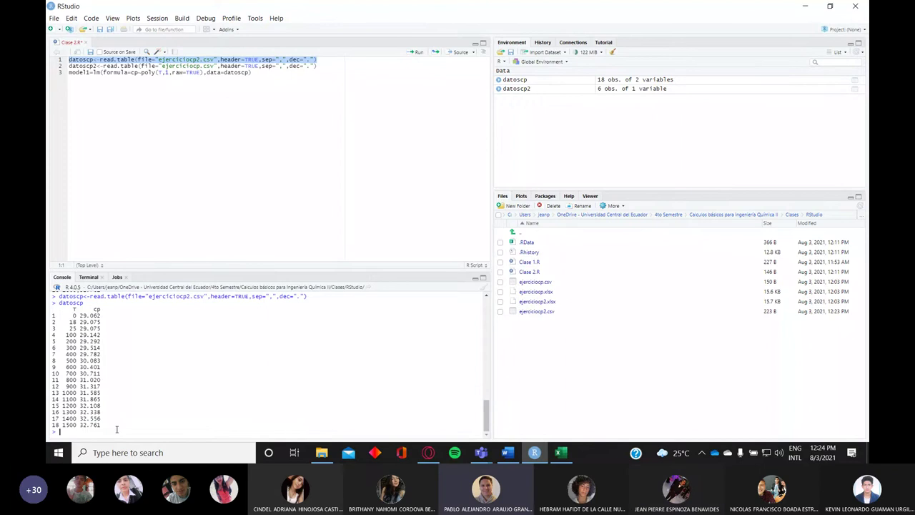
# Clear the console and run the script line model1=lm(formula=cp~poly(T,1,raw=TRUE),data=datoscp).
pyautogui.click(262, 87)
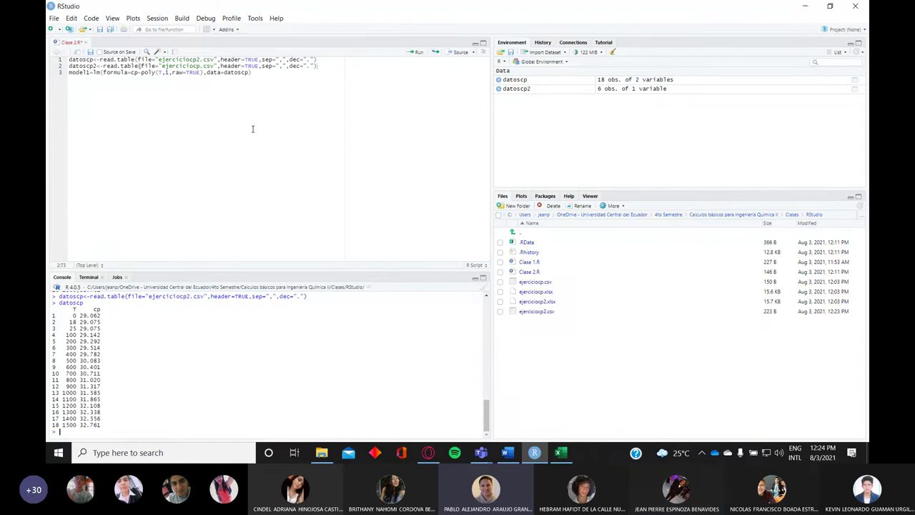
pyautogui.click(268, 80)
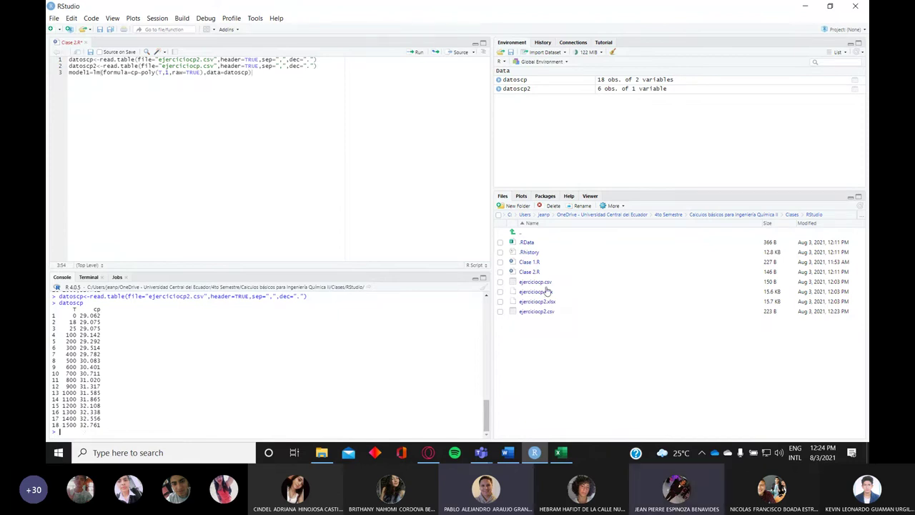
pyautogui.click(484, 291)
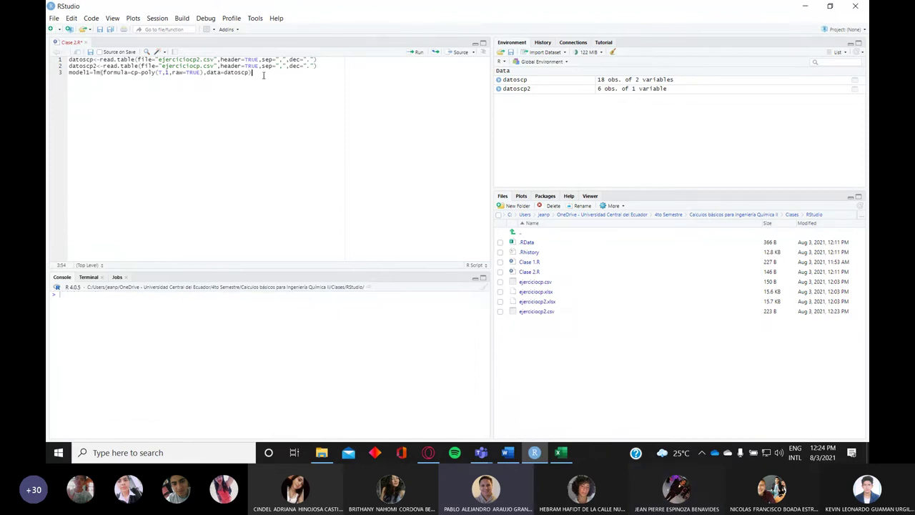
pyautogui.moveTo(263, 74); pyautogui.dragTo(51, 76)
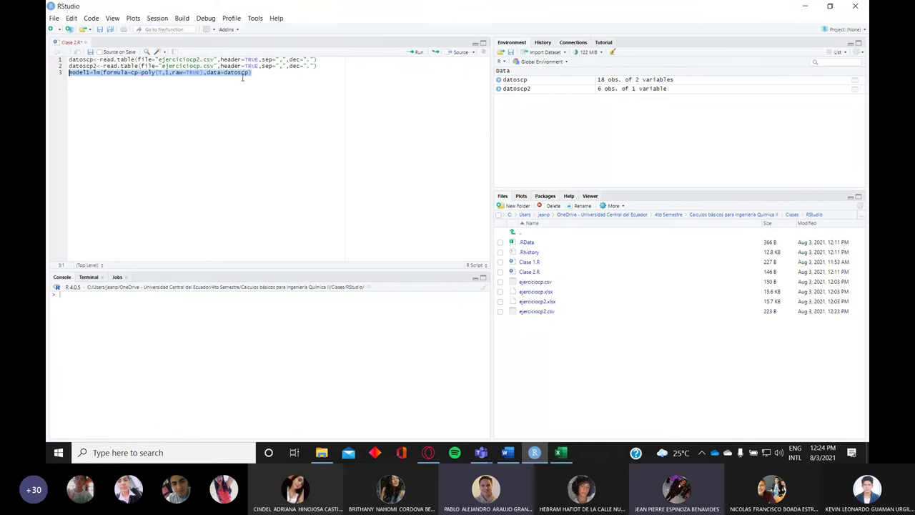
pyautogui.click(415, 53)
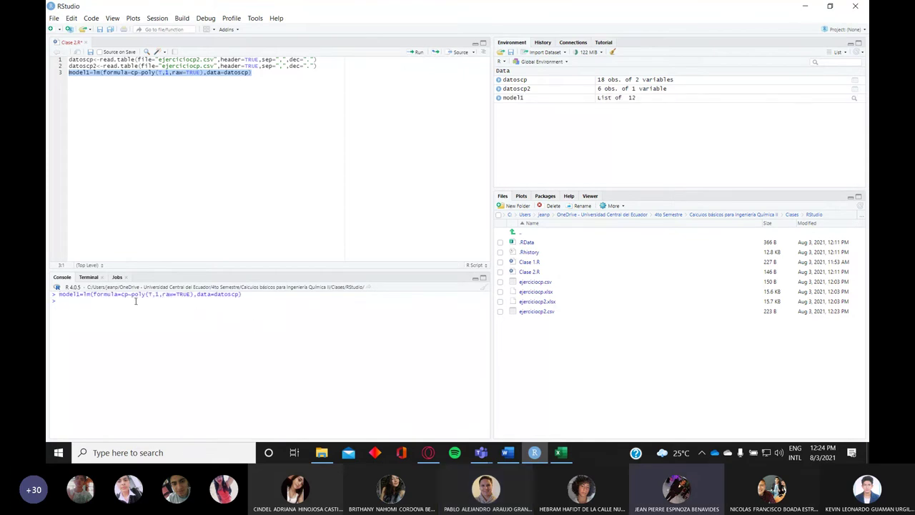
# Run plot(model1) in the console to start the linear model's plots.
pyautogui.click(206, 205)
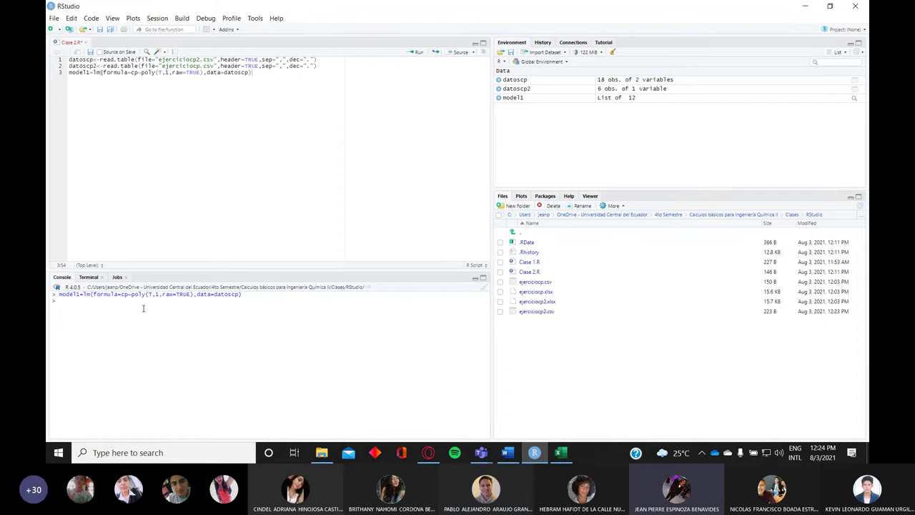
pyautogui.write('t(model')
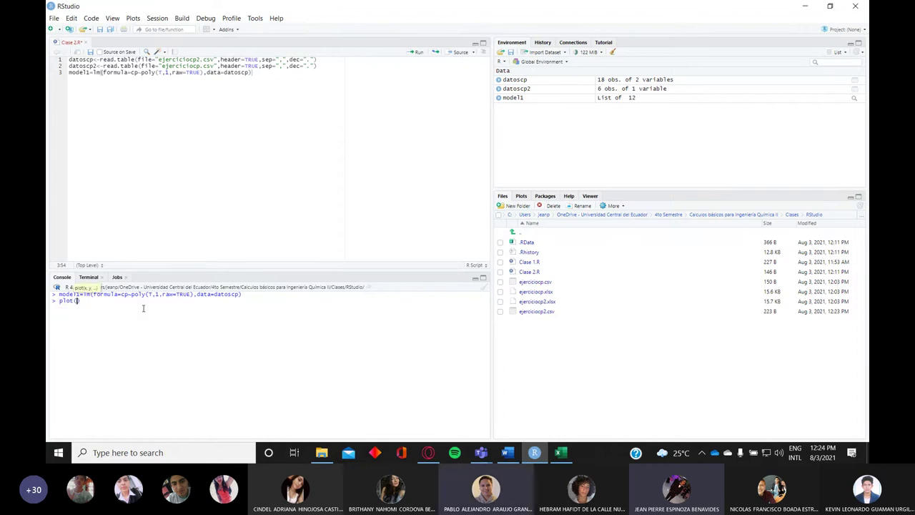
pyautogui.write('1')
pyautogui.press('Return')
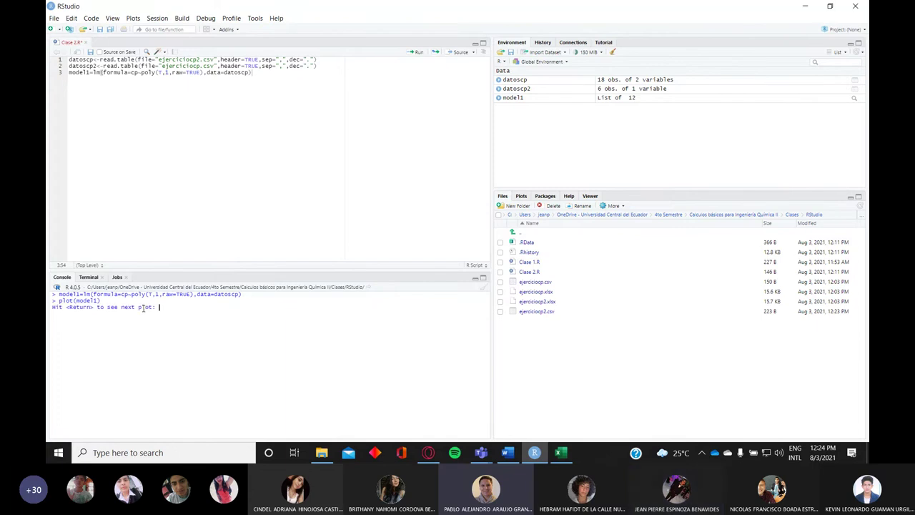